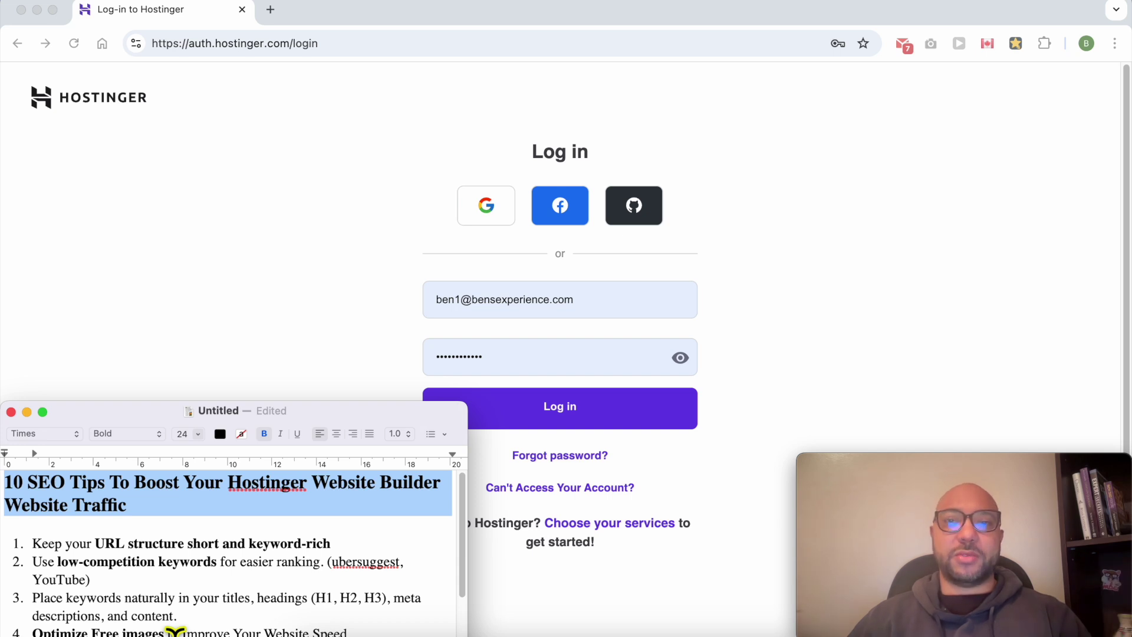
Step: Log in to hPanel and open benstutorial.com from the Websites list in the Website Builder
left_click(608, 422)
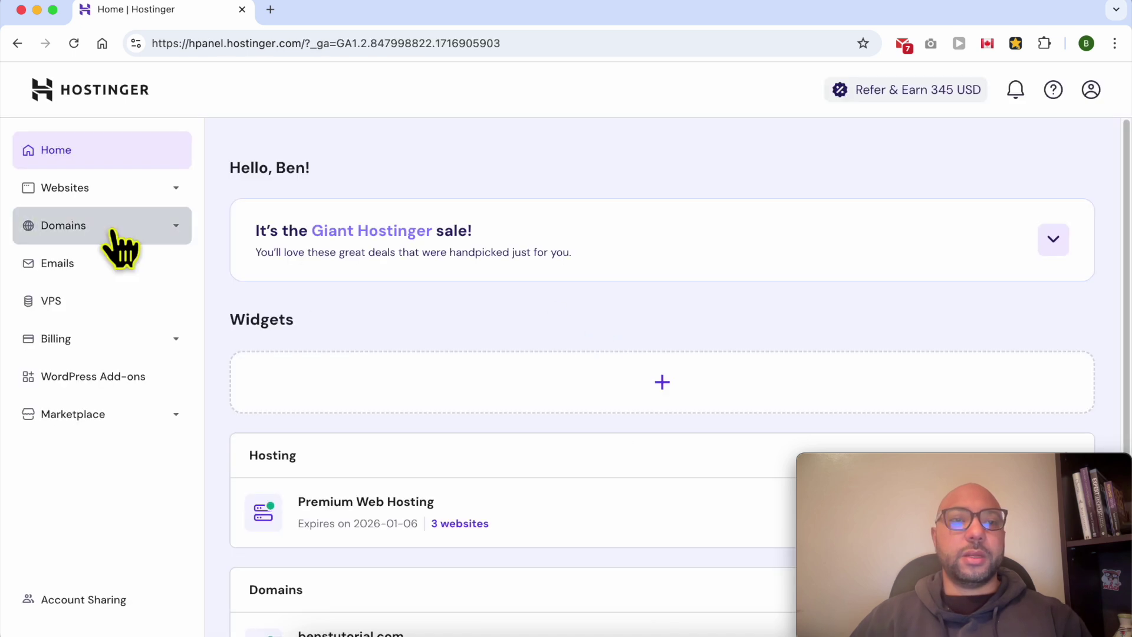
left_click(135, 190)
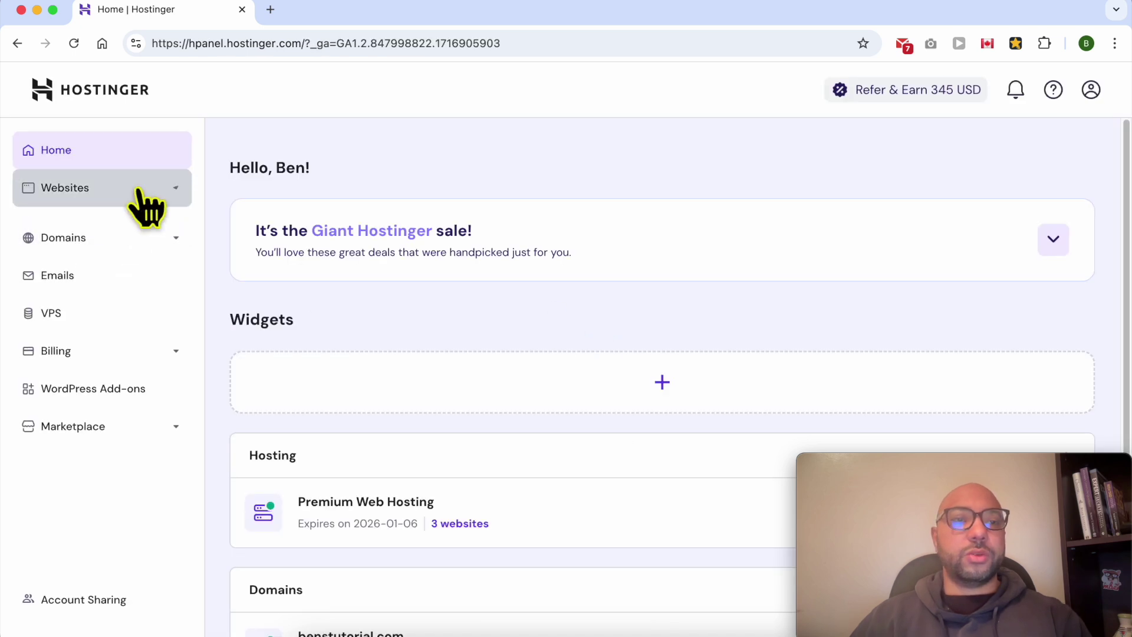
left_click(107, 250)
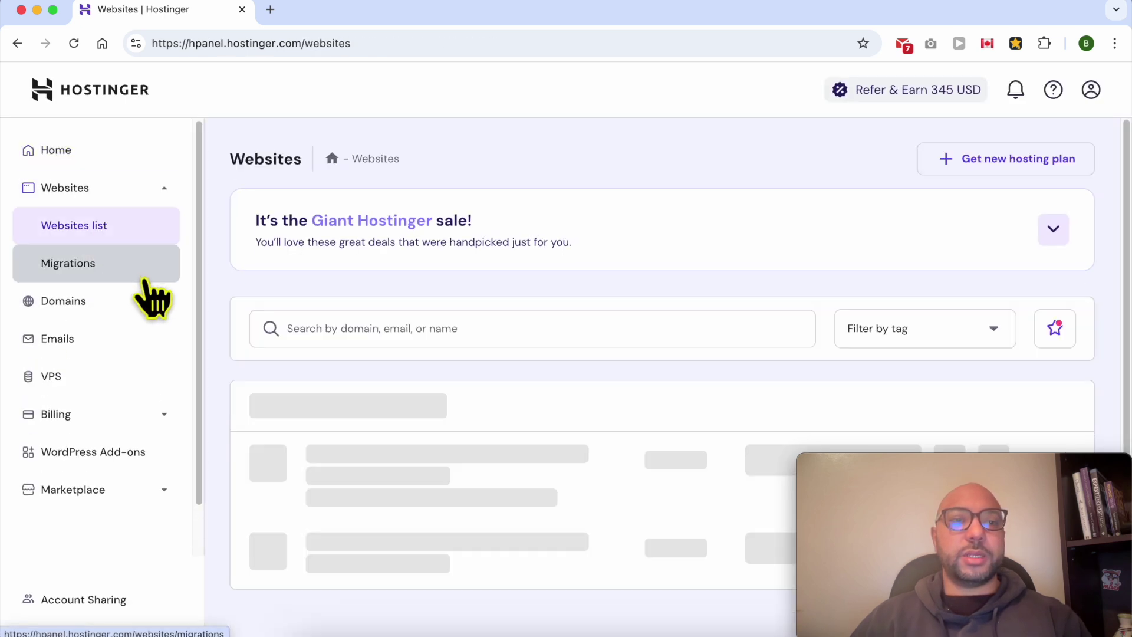
scroll(748, 561, "down", 3)
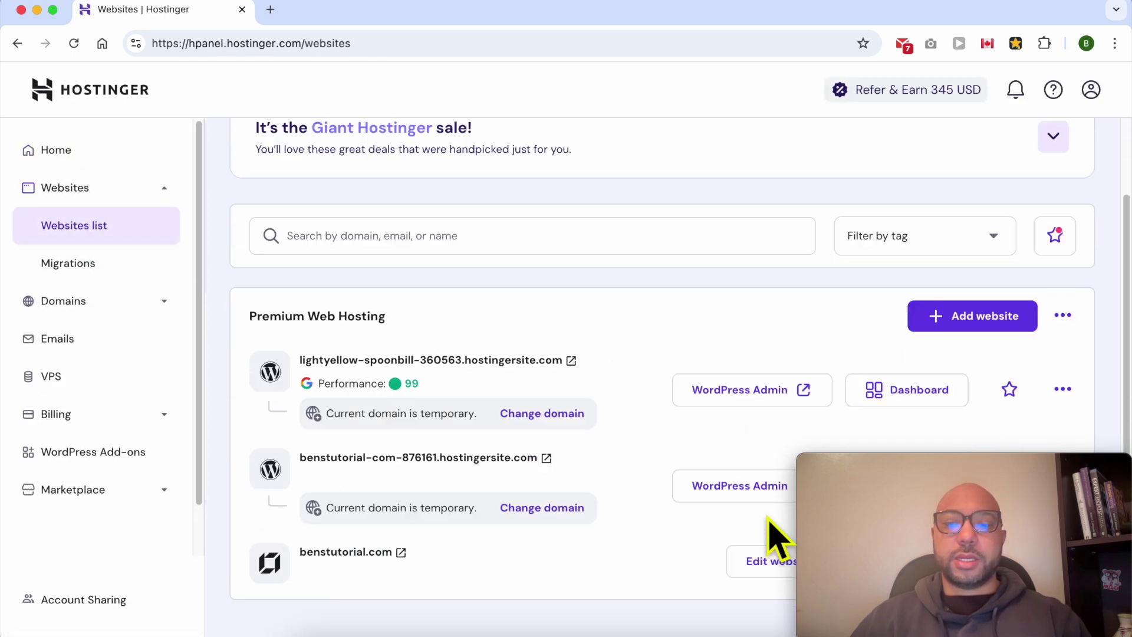
left_click(767, 534)
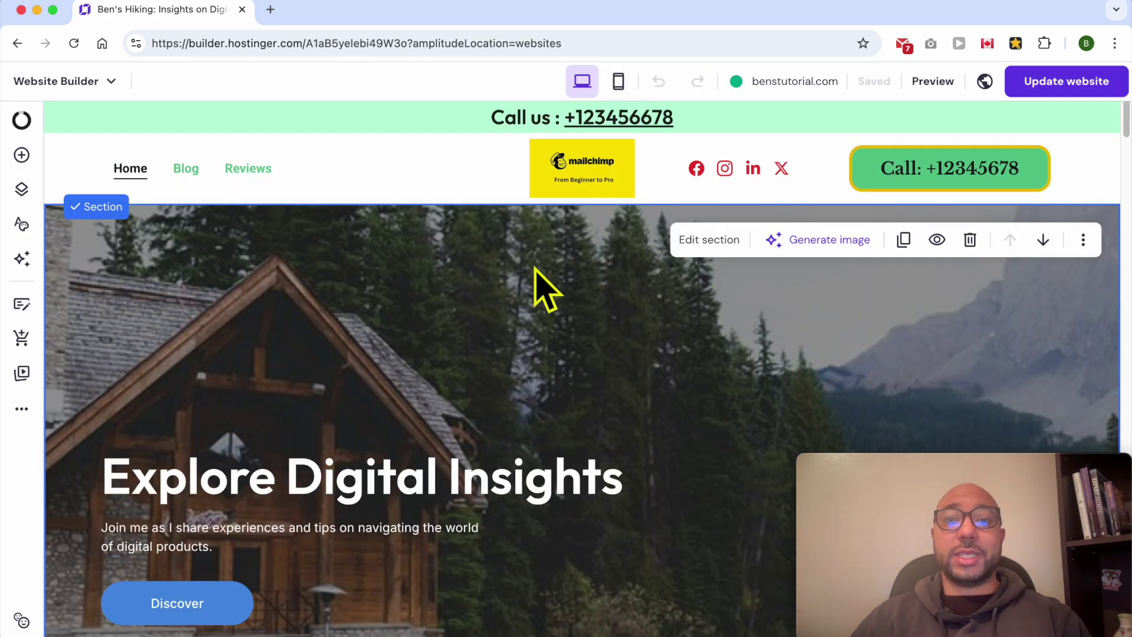
Step: Review the first SEO tip about URL structure in the notes
key("super+Tab")
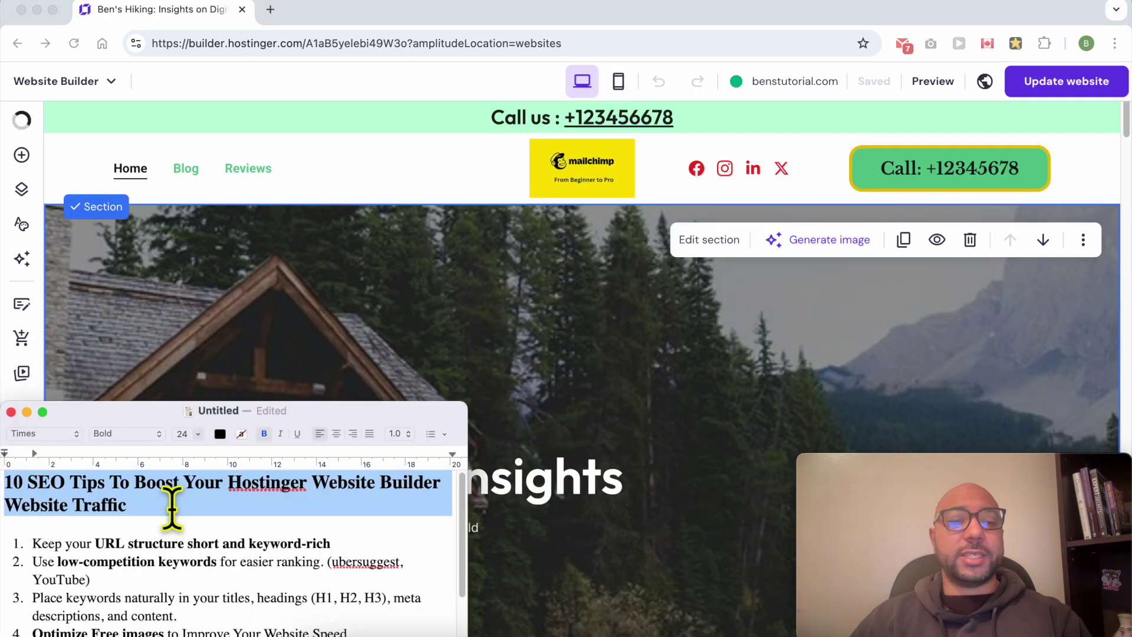
left_click_drag(32, 543, 346, 544)
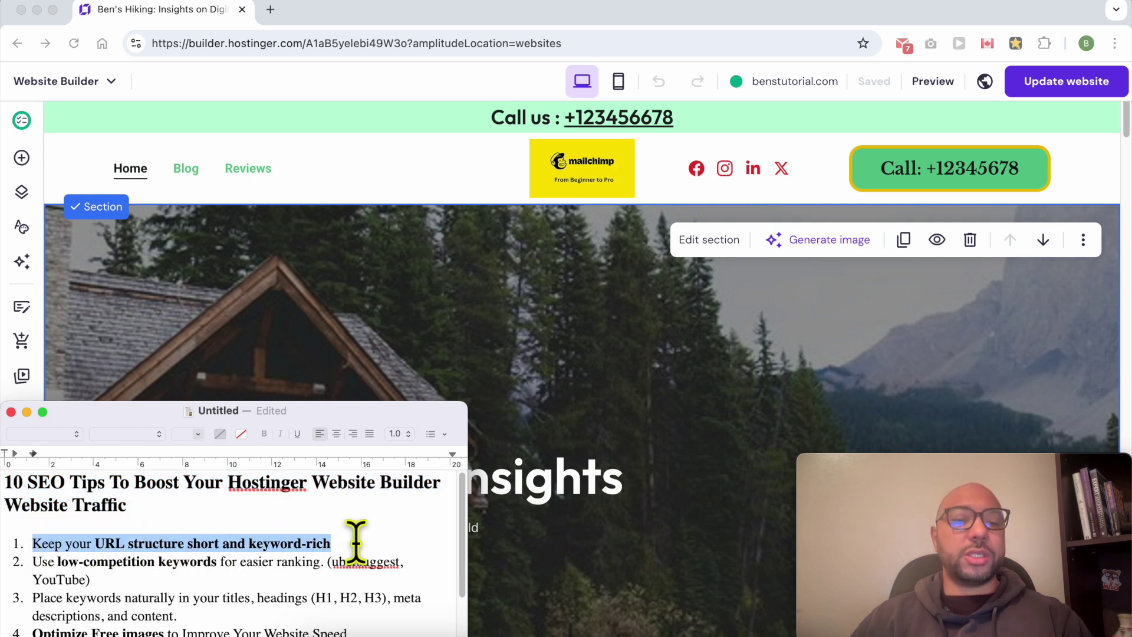
key("super+Tab")
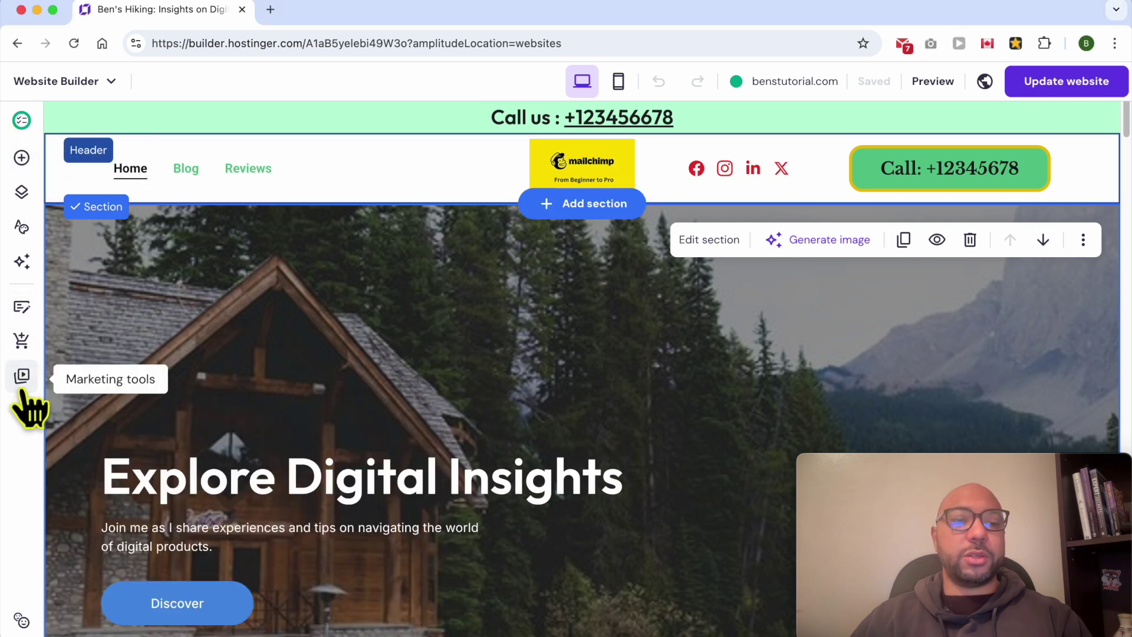
Step: Add a new blog post and open its post header settings
left_click(22, 308)
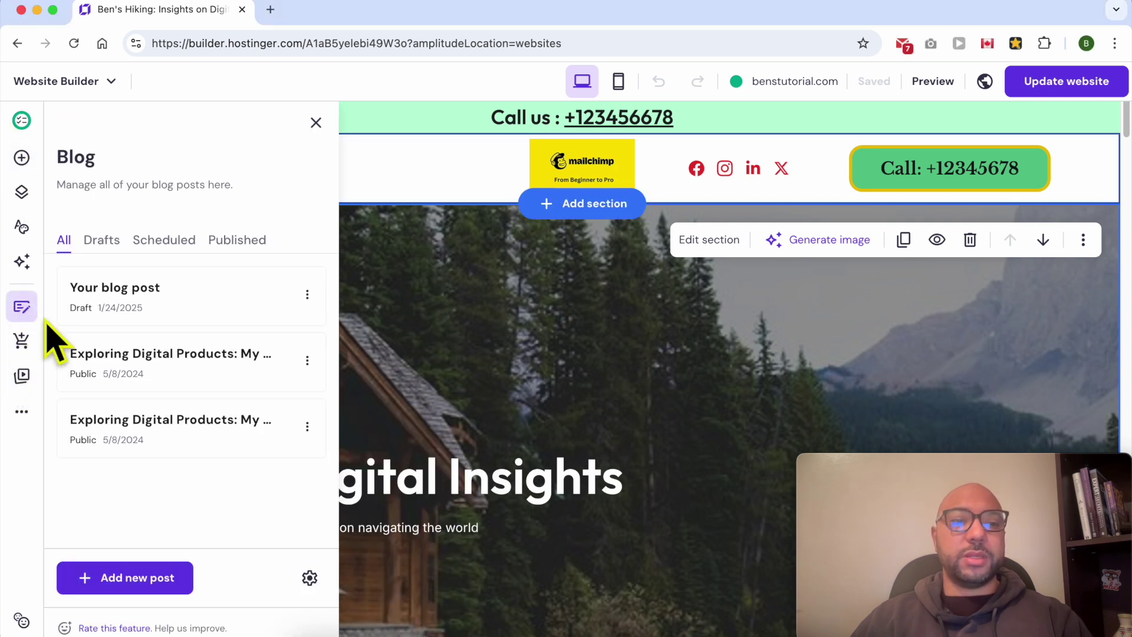
left_click(141, 590)
left_click(624, 405)
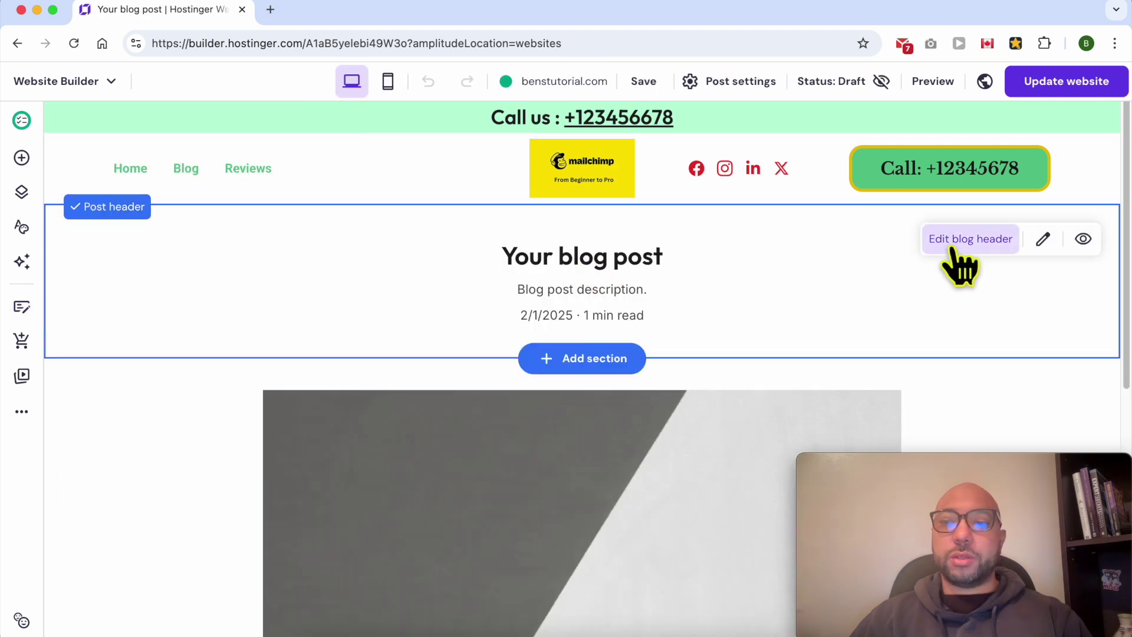
left_click(950, 242)
left_click_drag(936, 497, 575, 434)
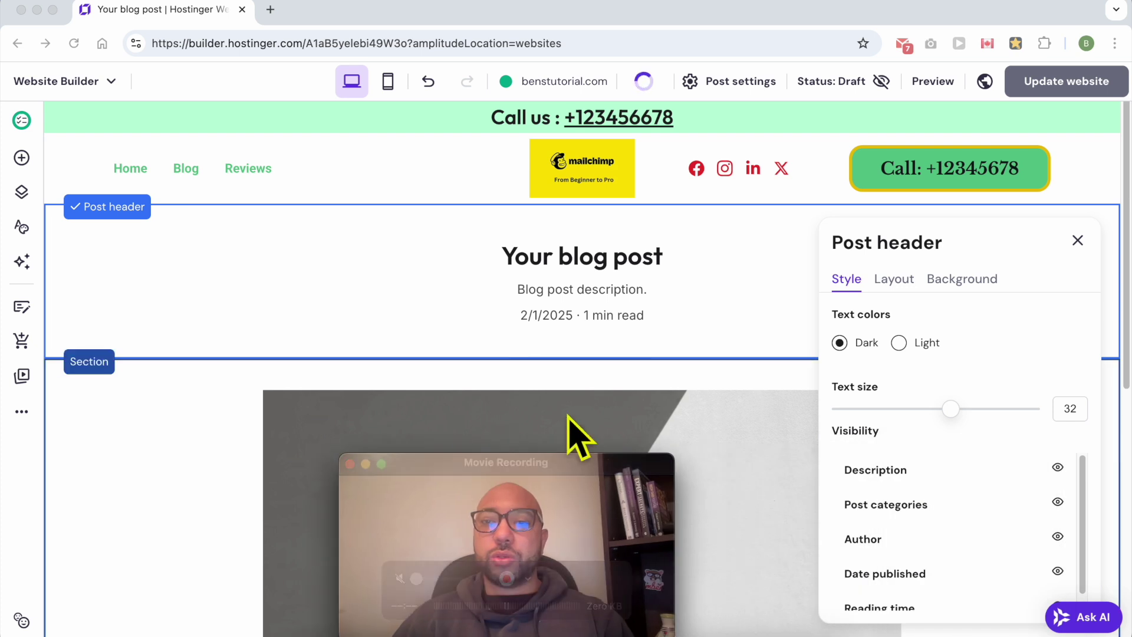
left_click(742, 81)
Step: In Post settings, paste the copied tip title over the blog-post1 URL
left_click(742, 81)
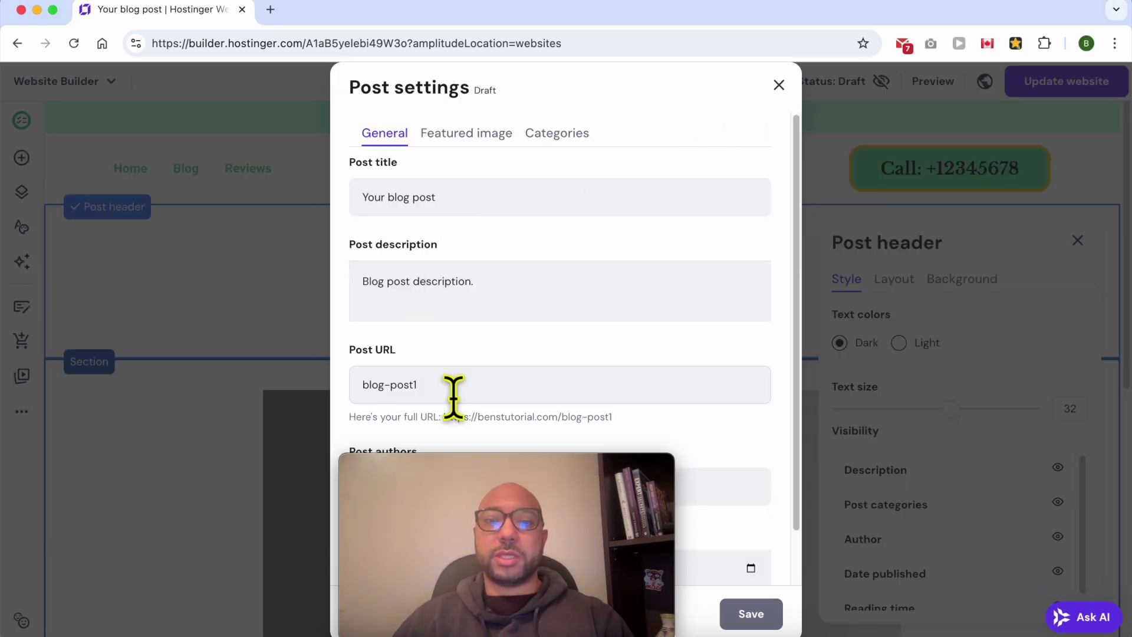
left_click_drag(479, 466, 952, 450)
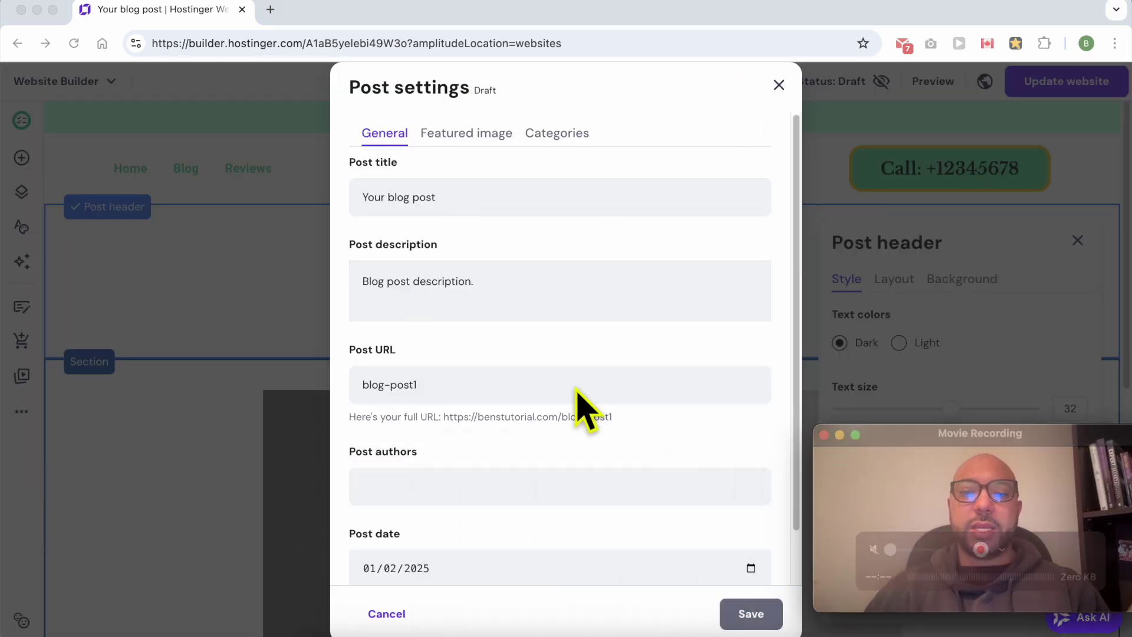
triple_click(404, 384)
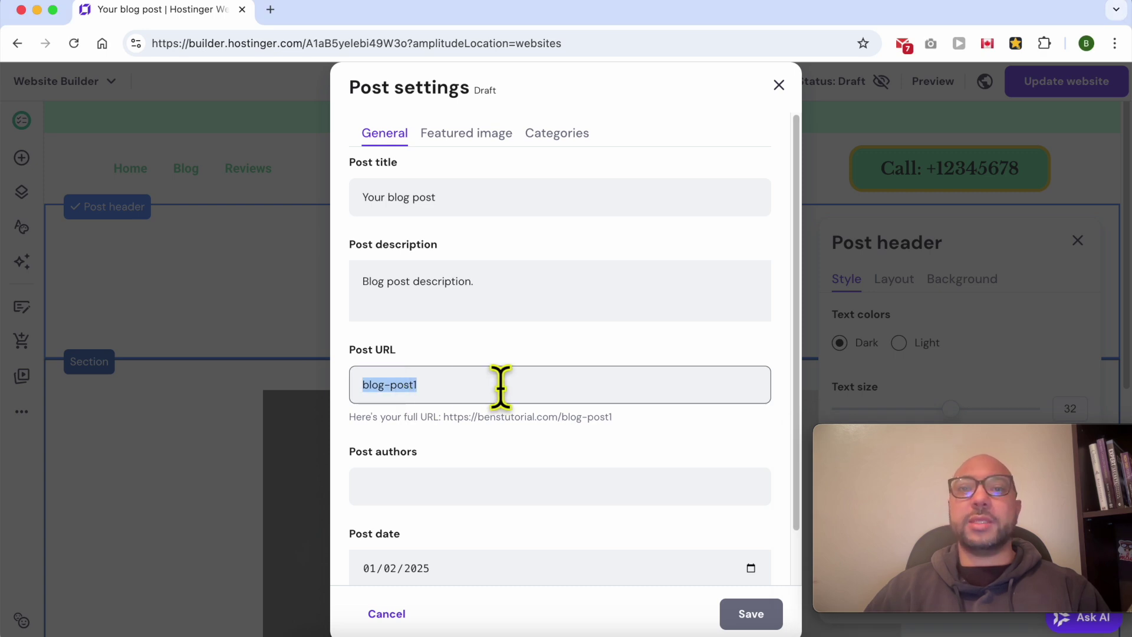
key("super+Tab")
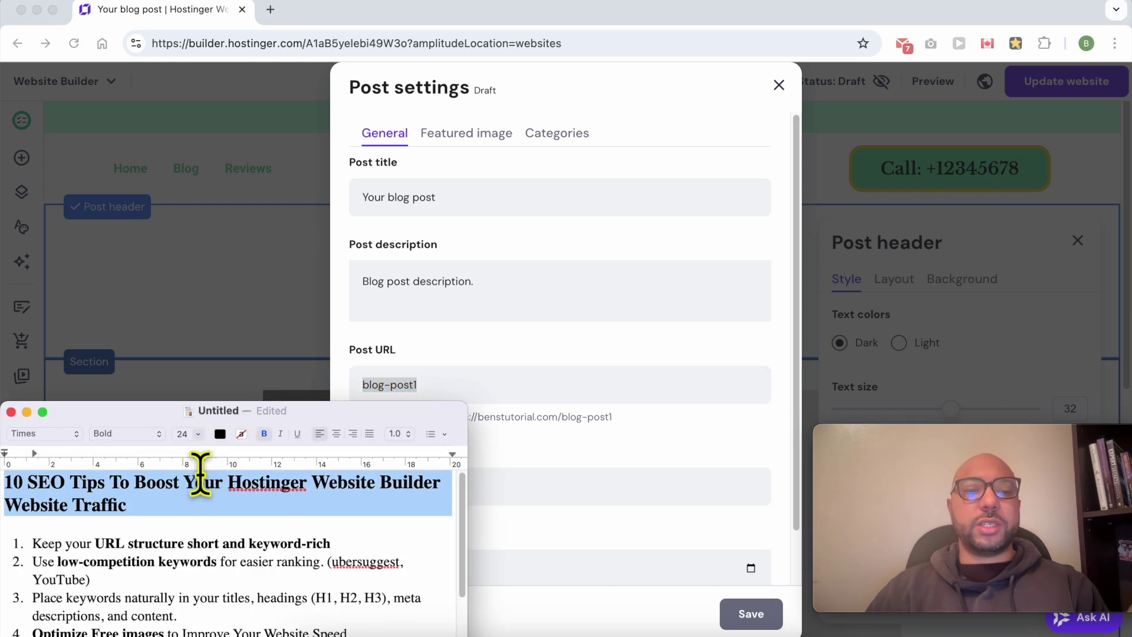
key("super+Tab")
type("10-seo-tips-to-boost-your-hostinger-website-builder-website-traffic")
left_click(466, 385)
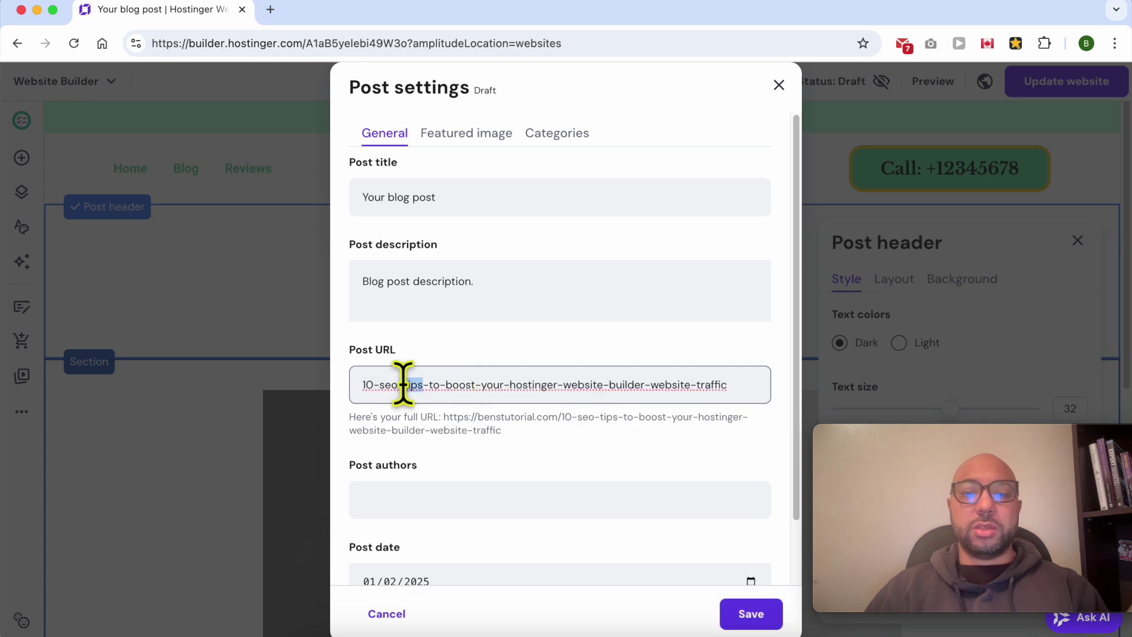
triple_click(403, 384)
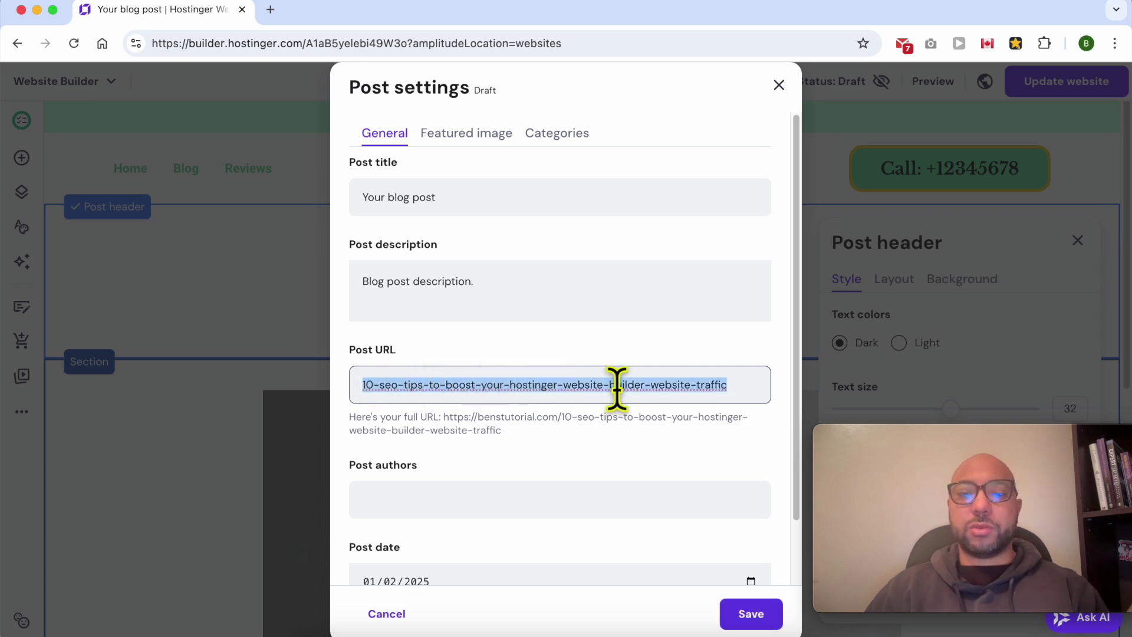
Step: Trim the slug to 'hostinger-website-builder-seo' and save
left_click(743, 384)
left_click_drag(375, 392, 359, 384)
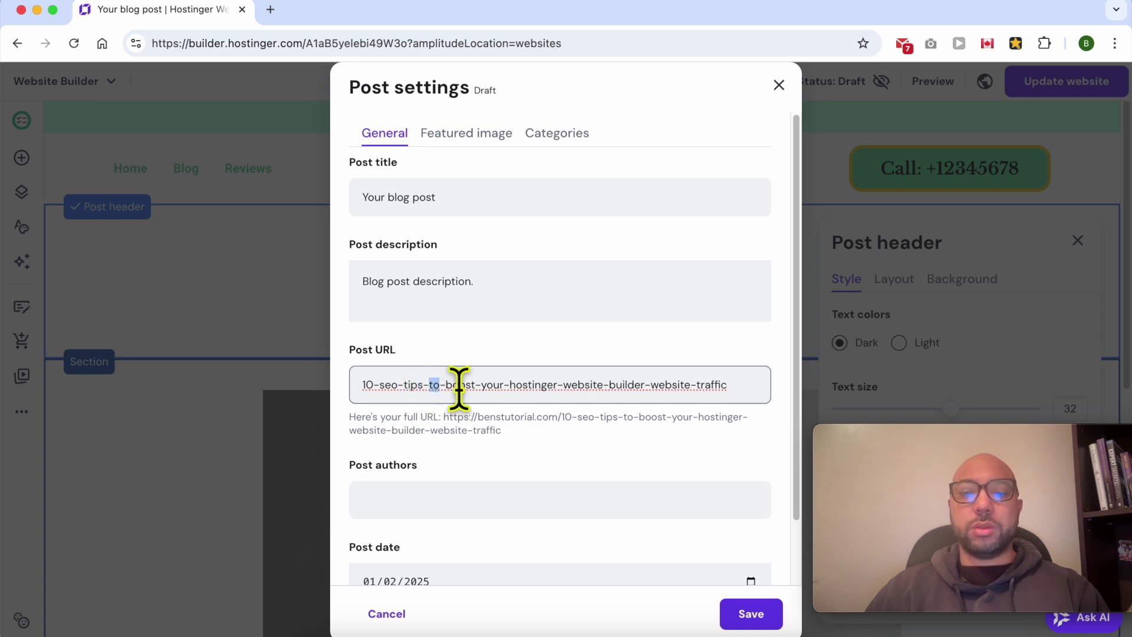
double_click(474, 387)
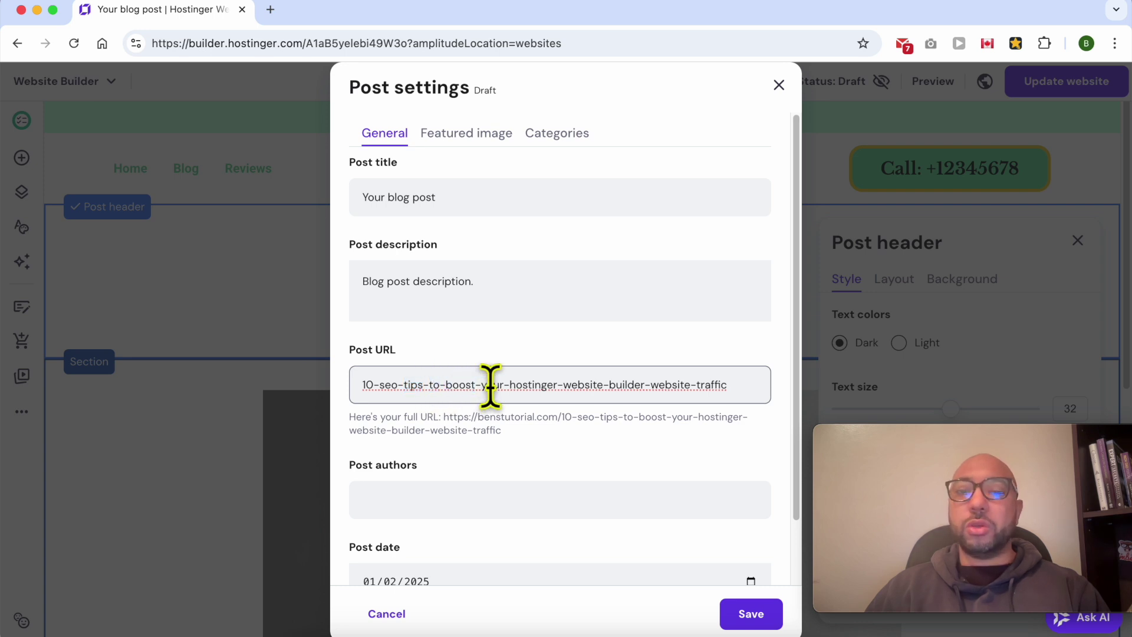
left_click_drag(509, 386, 356, 392)
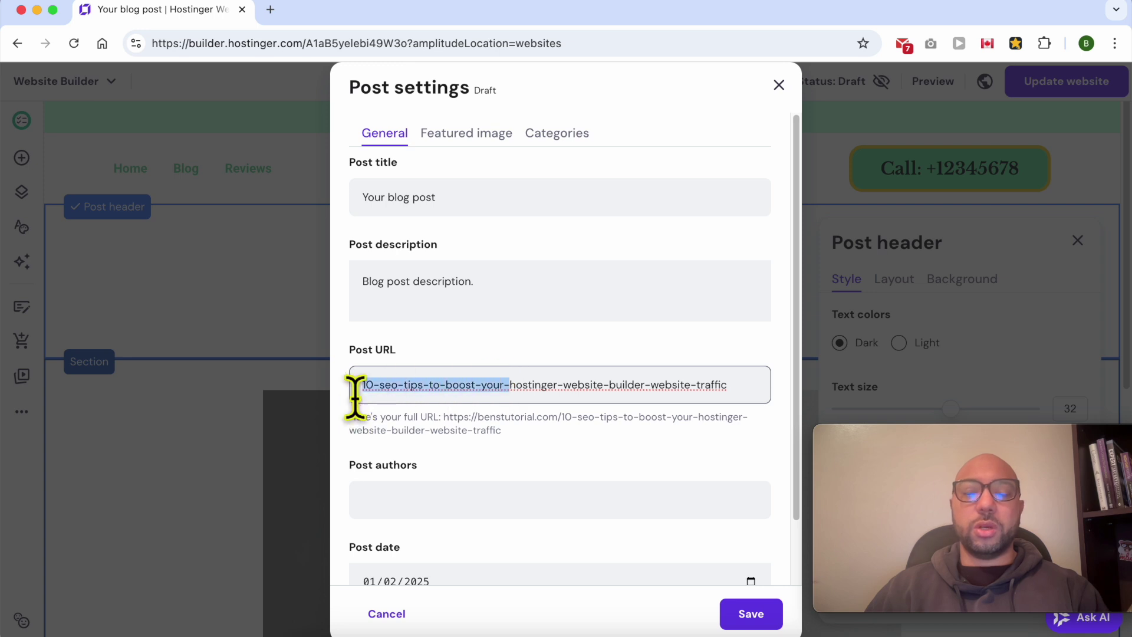
key("BackSpace")
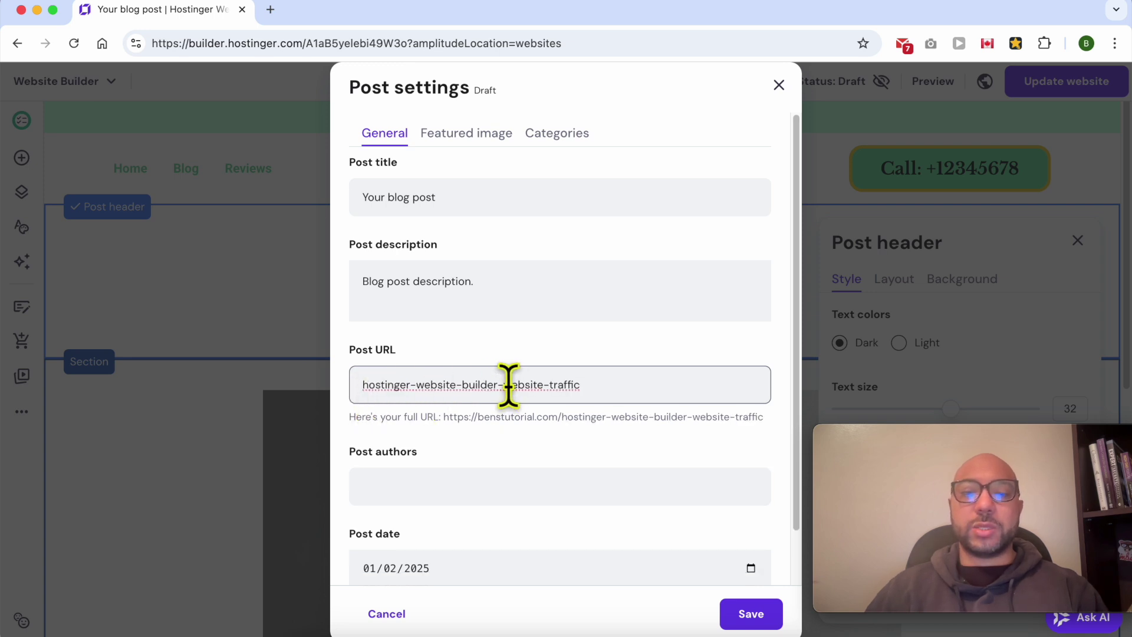
left_click_drag(502, 386, 743, 380)
type("seo")
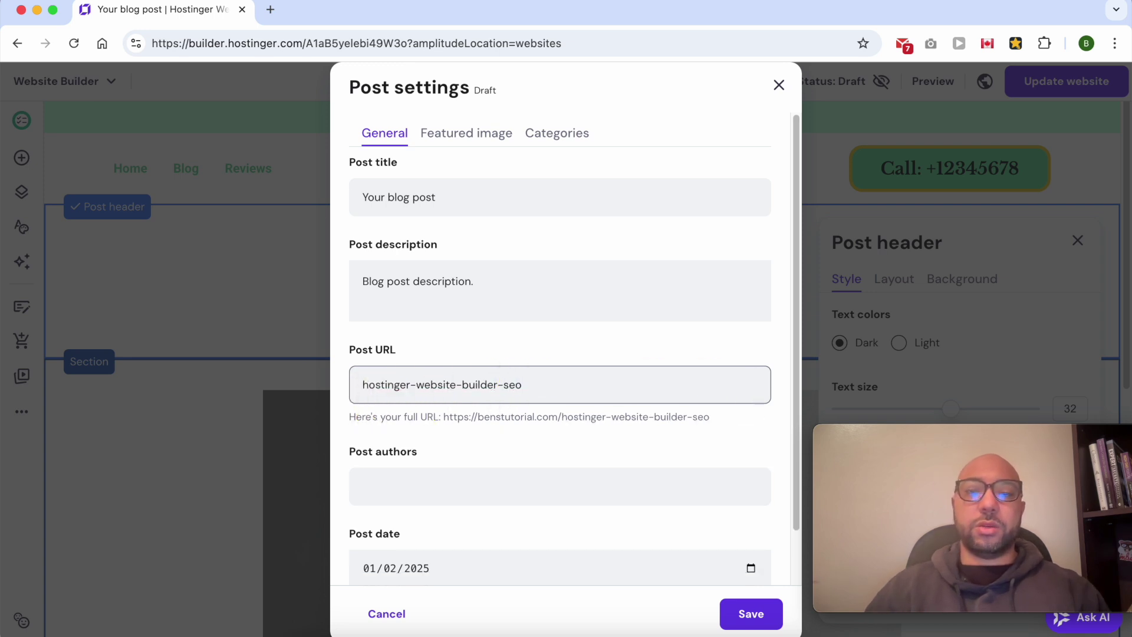
left_click(750, 614)
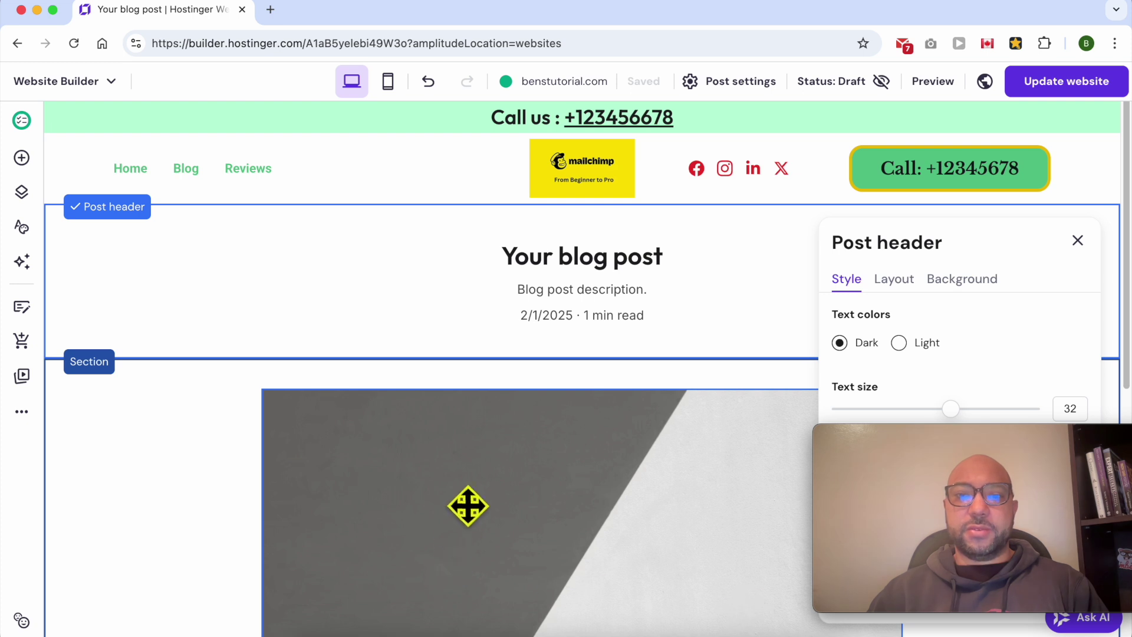
Step: Review tip 2 on low-competition keywords and select the word 'ubersuggest'
key("super+Tab")
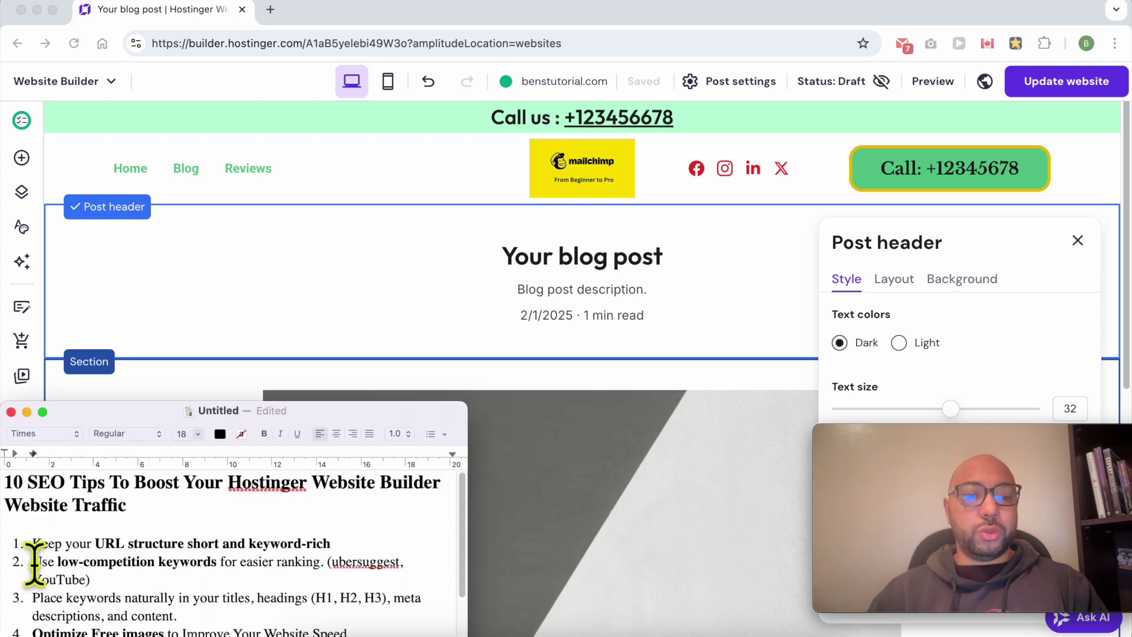
left_click_drag(35, 564, 316, 566)
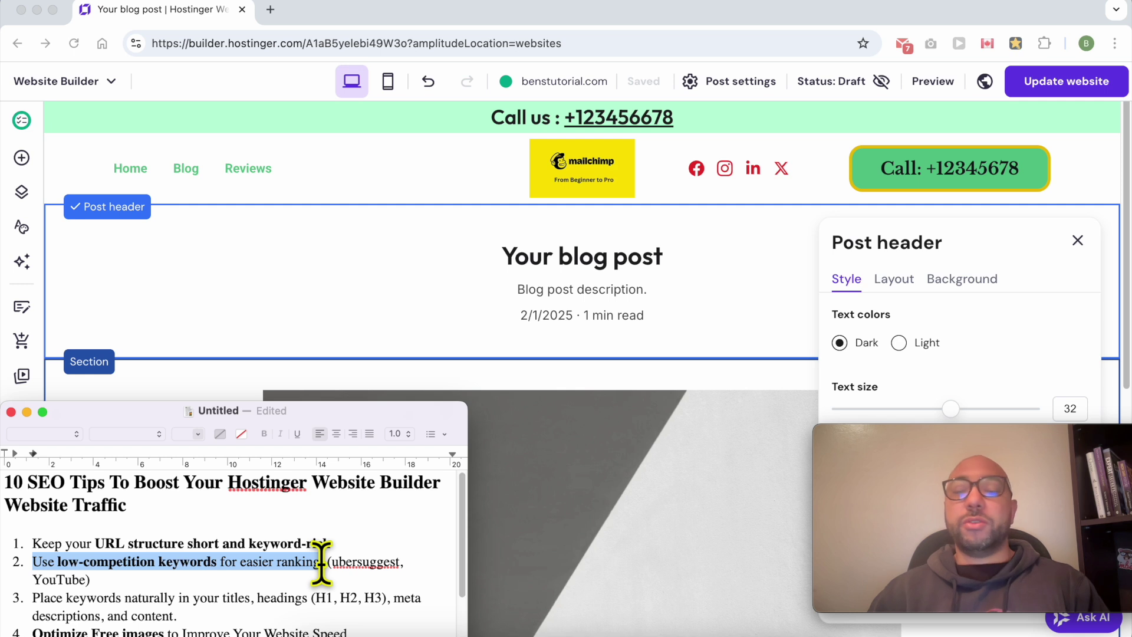
left_click_drag(322, 563, 324, 564)
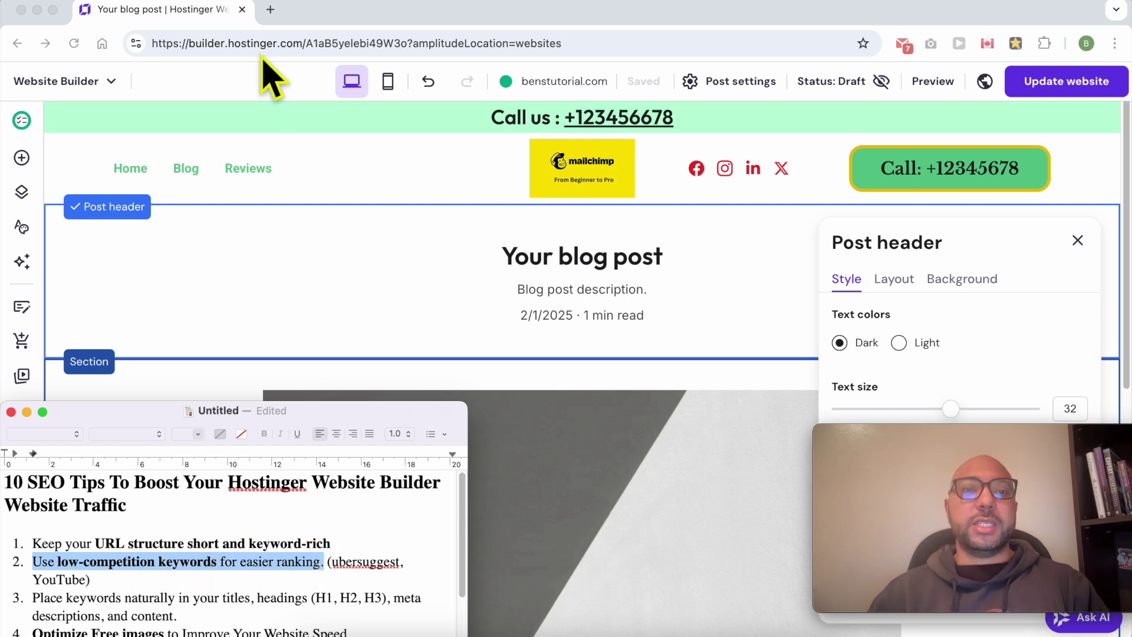
left_click(367, 561)
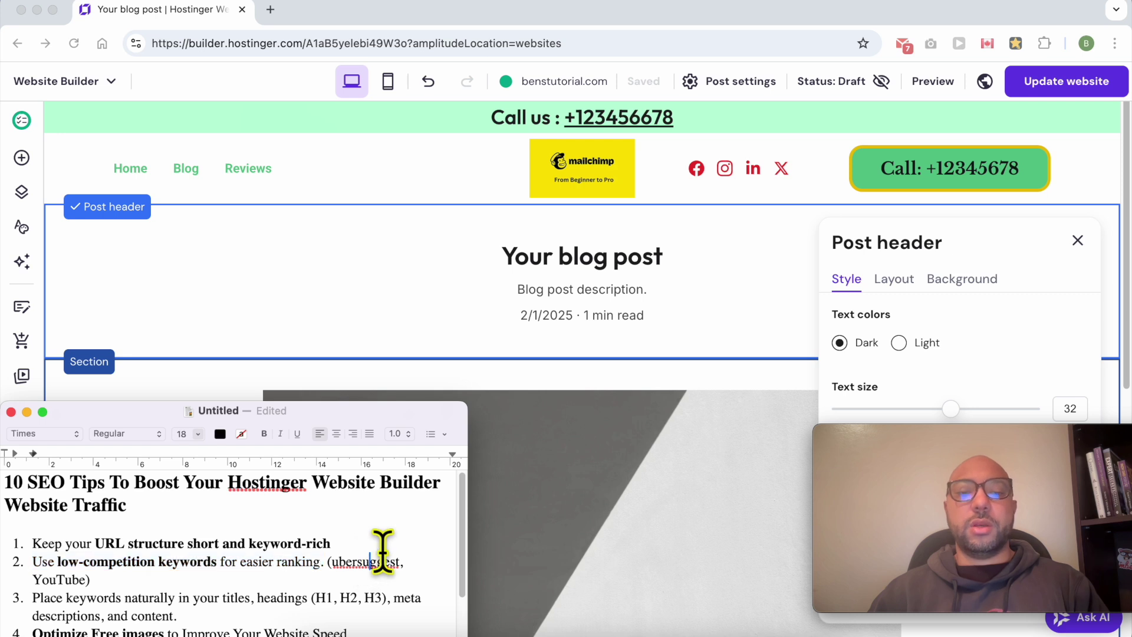
double_click(375, 561)
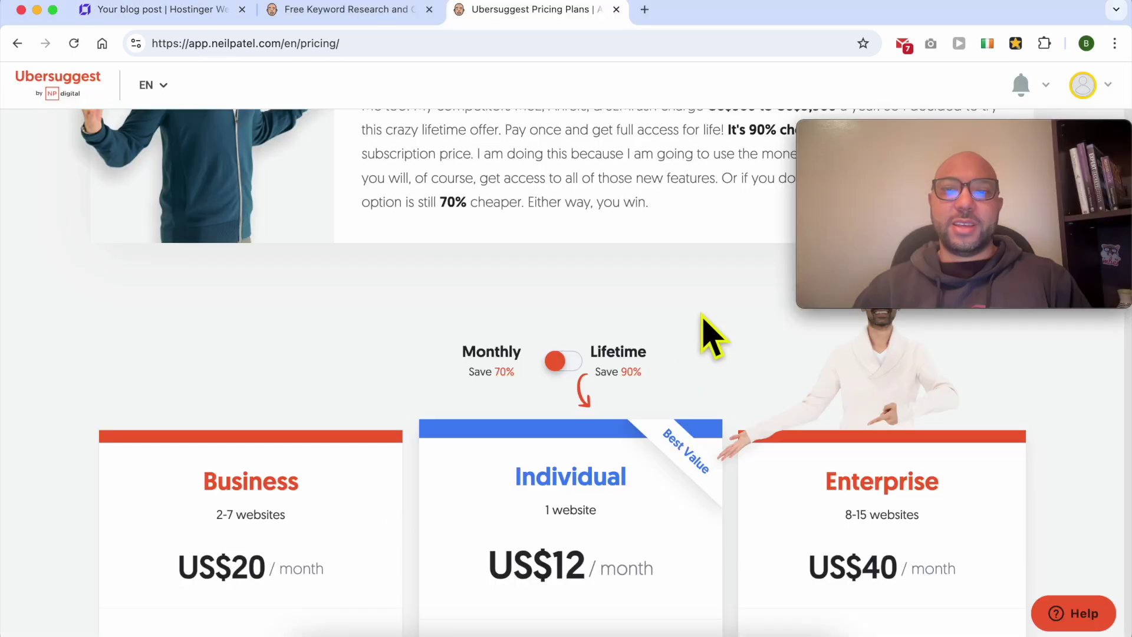
Step: Check Ubersuggest's Lifetime pricing, noting the Individual plan at US$120, then return to the keyword results
left_click(582, 365)
scroll(569, 380, "down", 5)
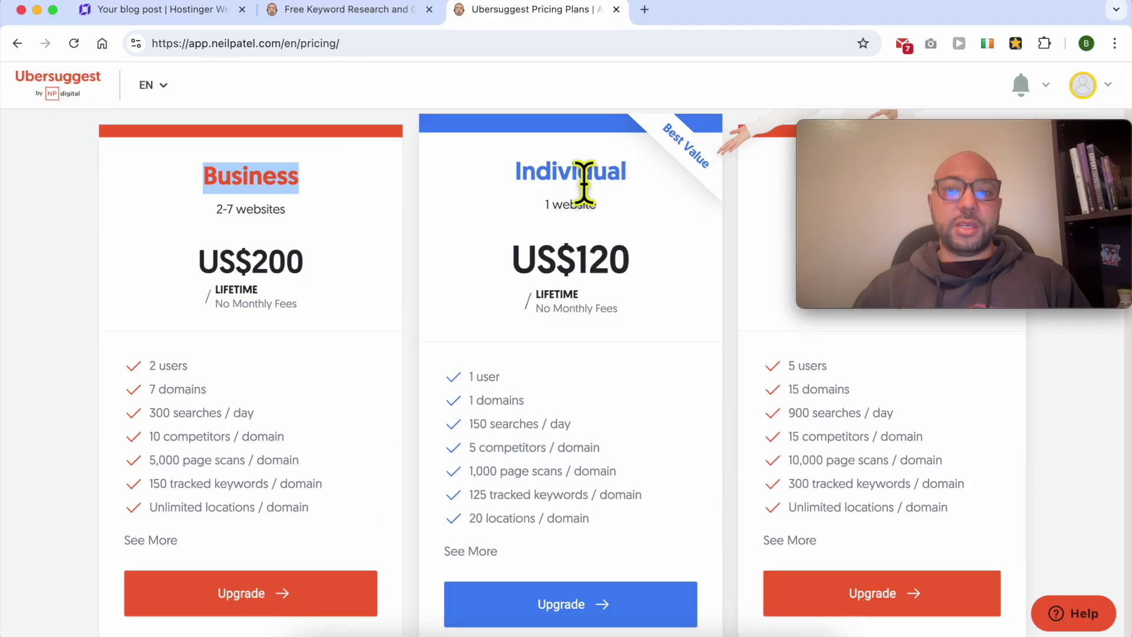
double_click(582, 176)
left_click_drag(629, 257, 568, 257)
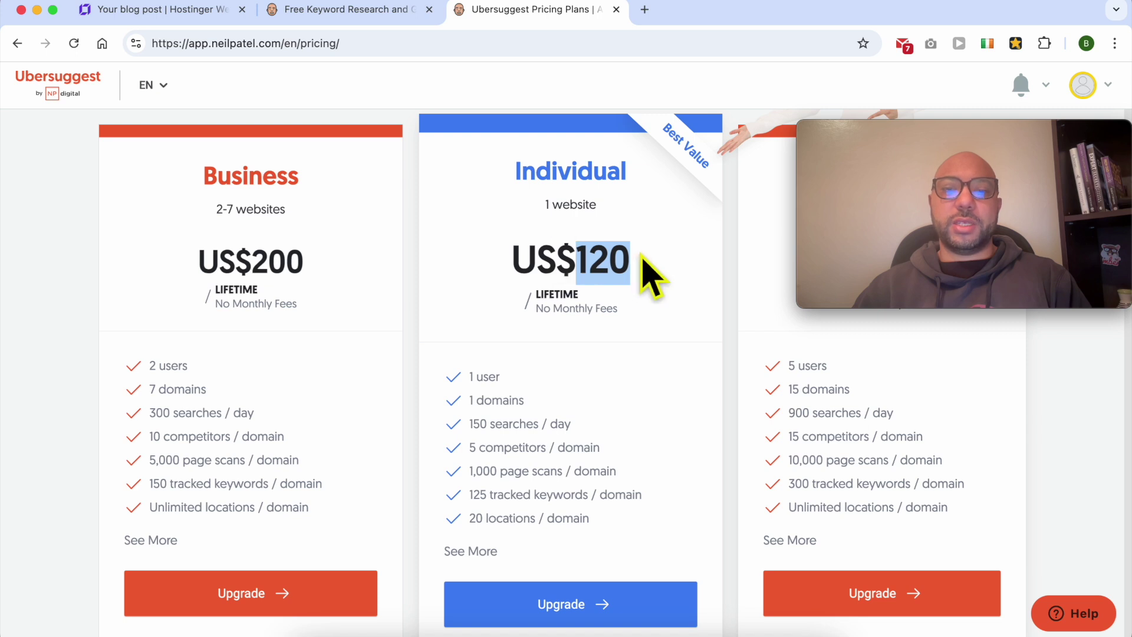
left_click(357, 10)
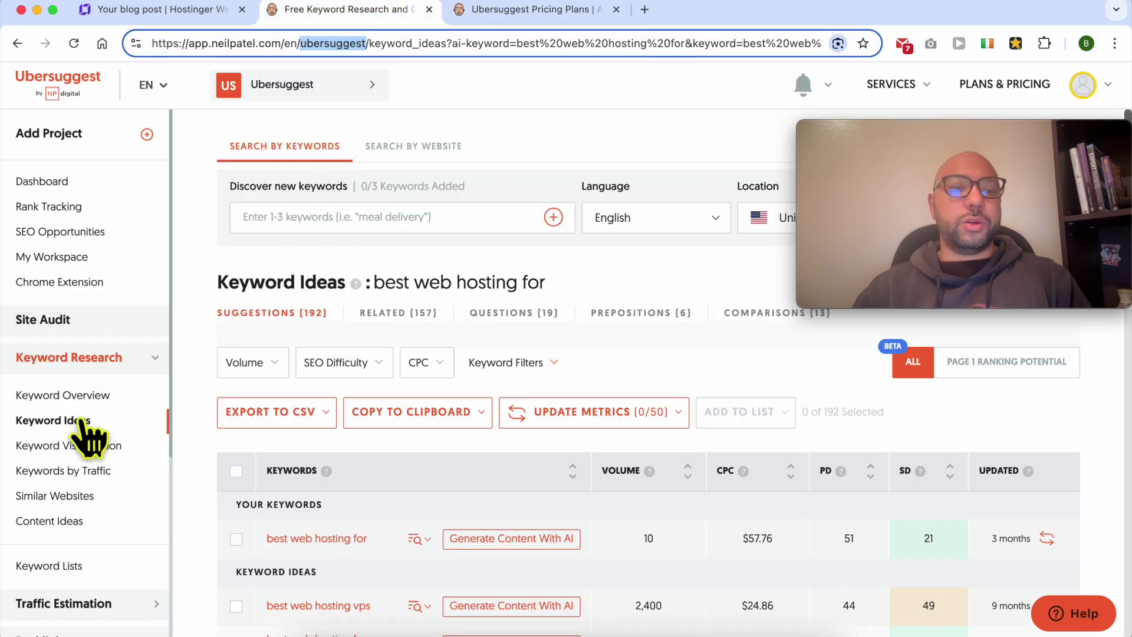
Step: Search Ubersuggest for 'best gardening' keyword ideas in the United States
left_click(324, 218)
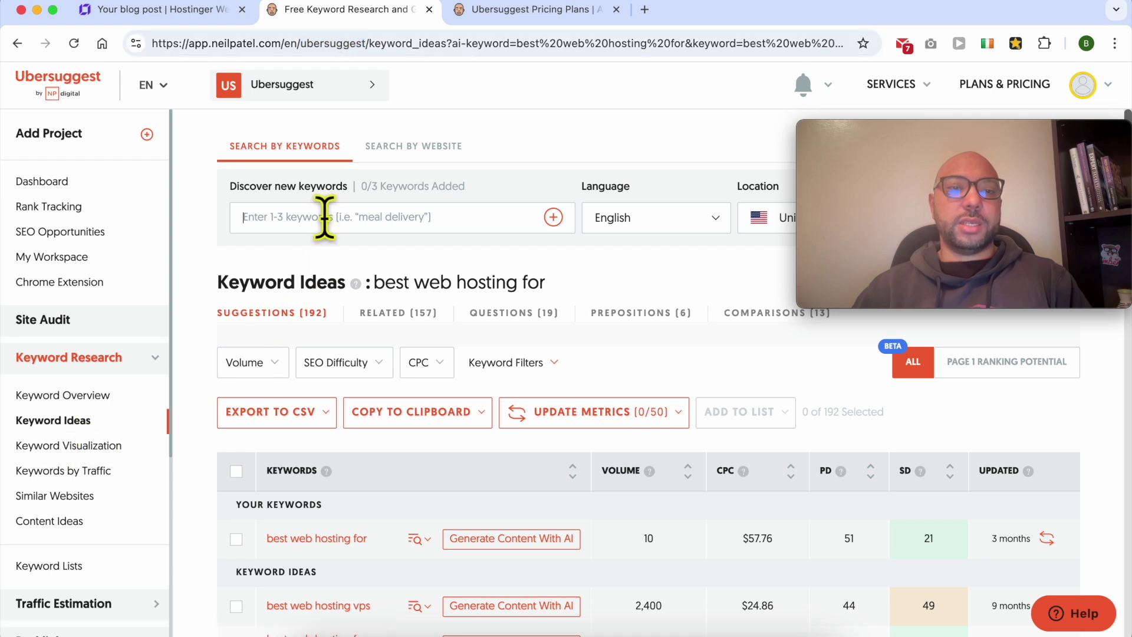
type("gard")
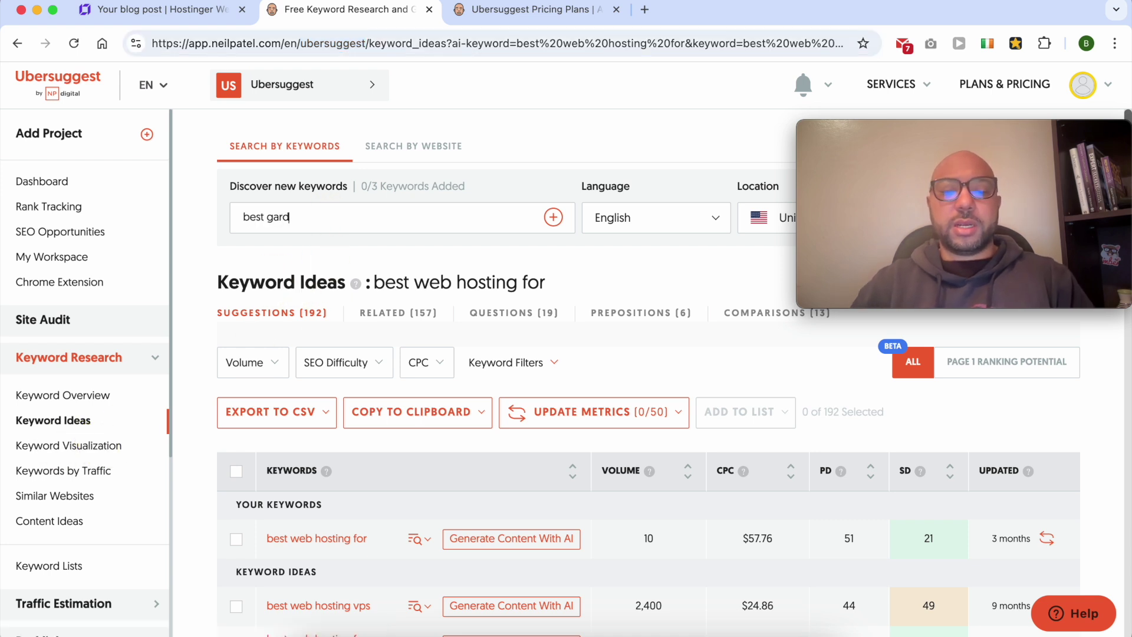
type("ening")
left_click_drag(905, 151, 926, 417)
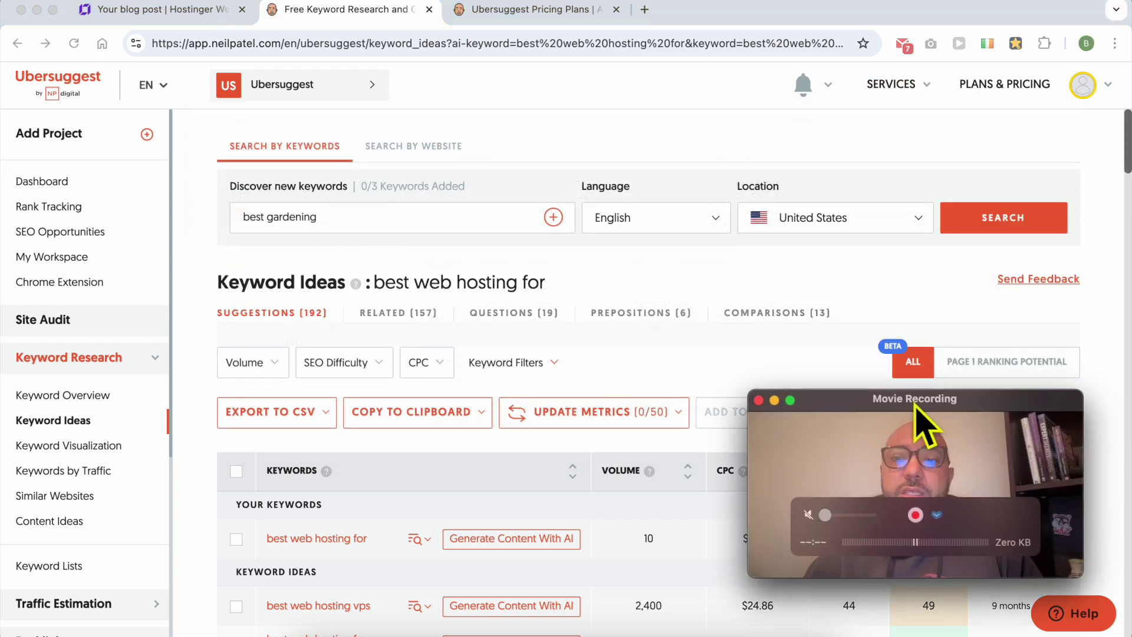
left_click(855, 224)
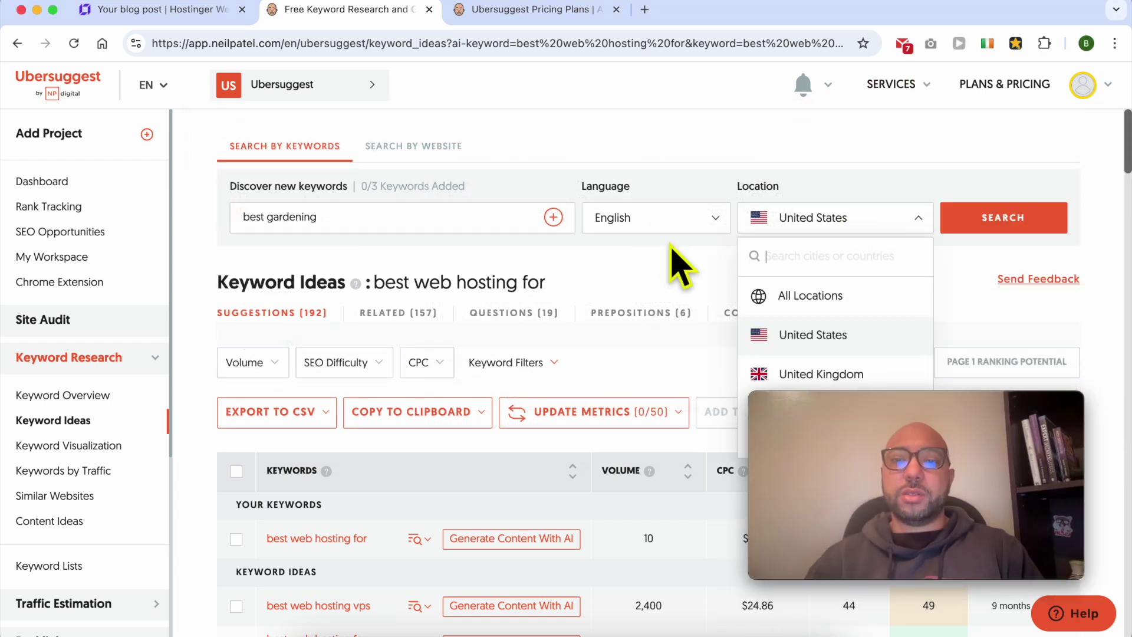
left_click(678, 265)
left_click(996, 224)
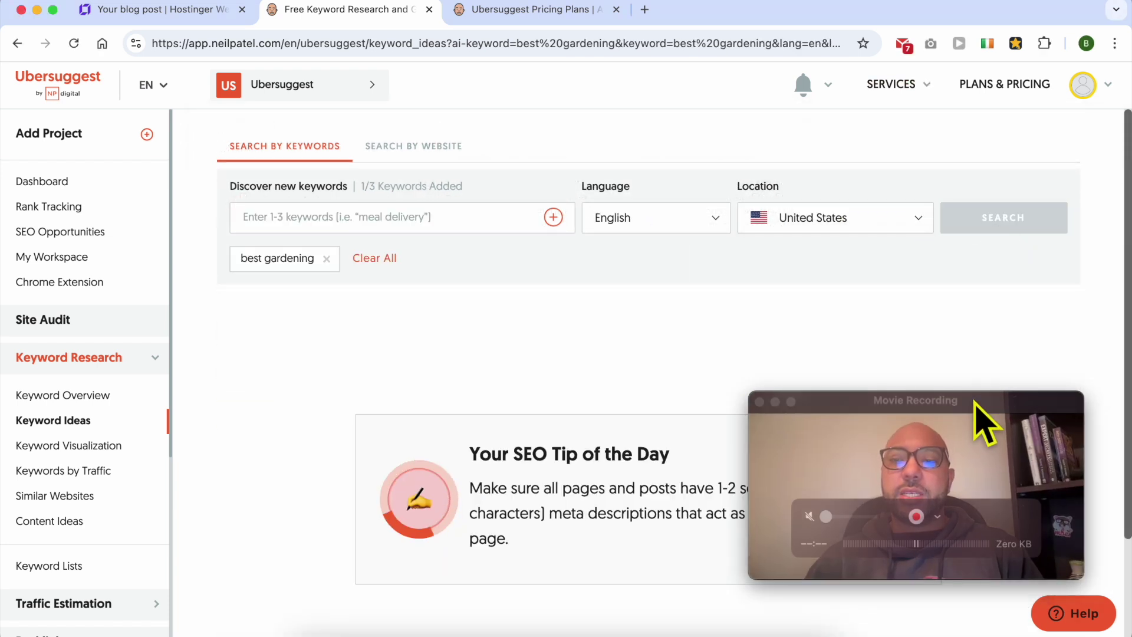
left_click_drag(973, 407, 1025, 465)
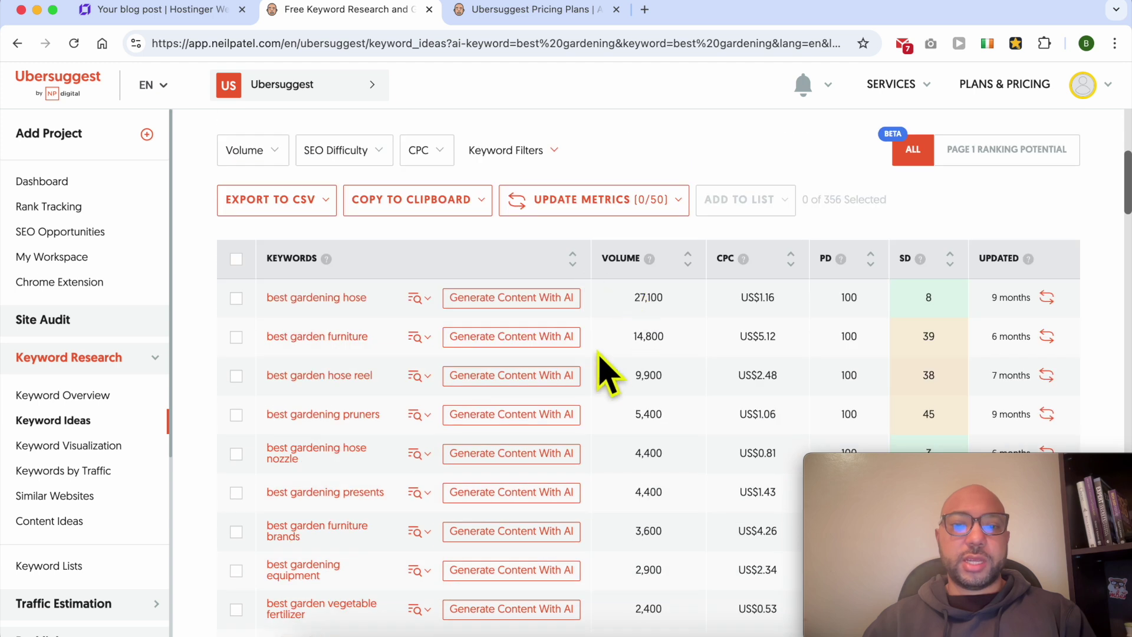
scroll(307, 372, "up", 2)
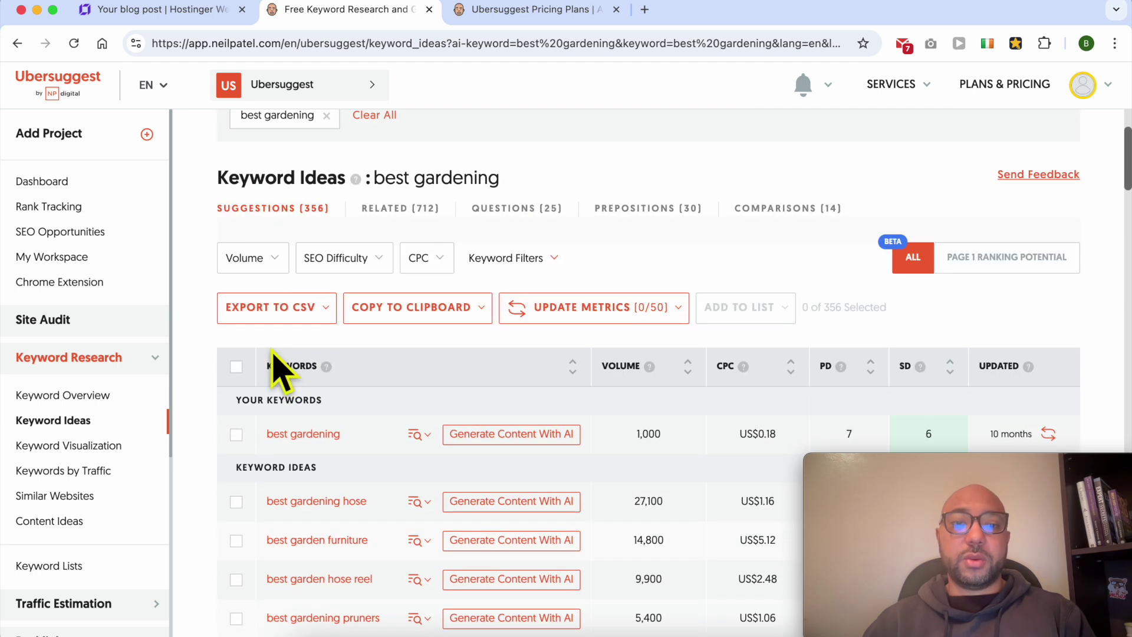
Step: Filter results to SEO Difficulty 0-35 and review keywords like 'best gardening presents'
left_click(353, 263)
left_click(372, 298)
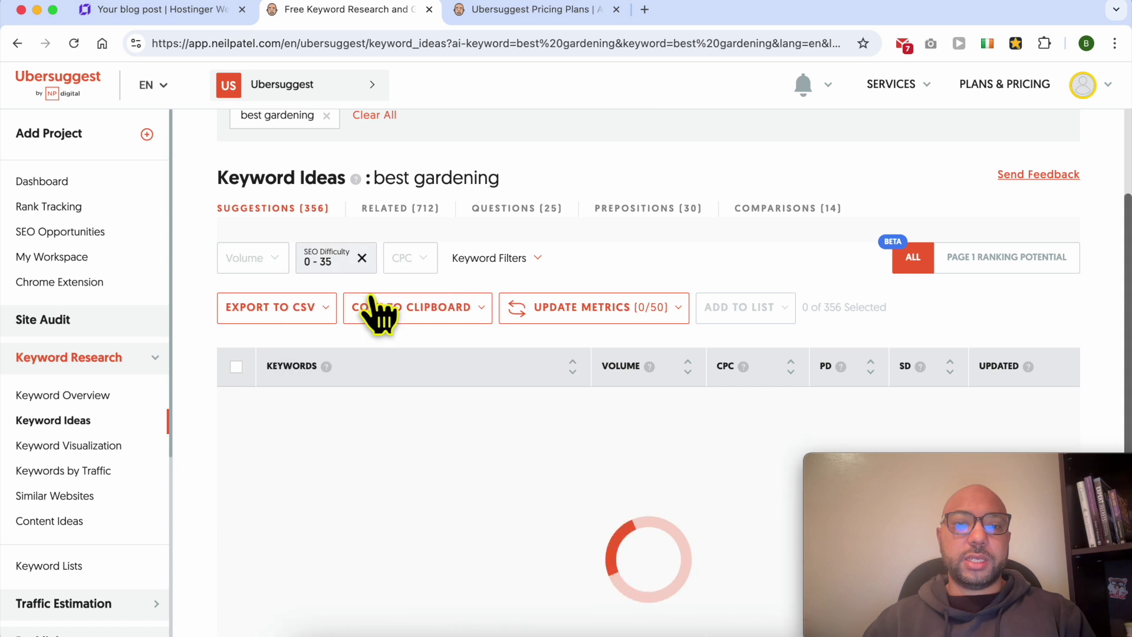
scroll(581, 354, "down", 2)
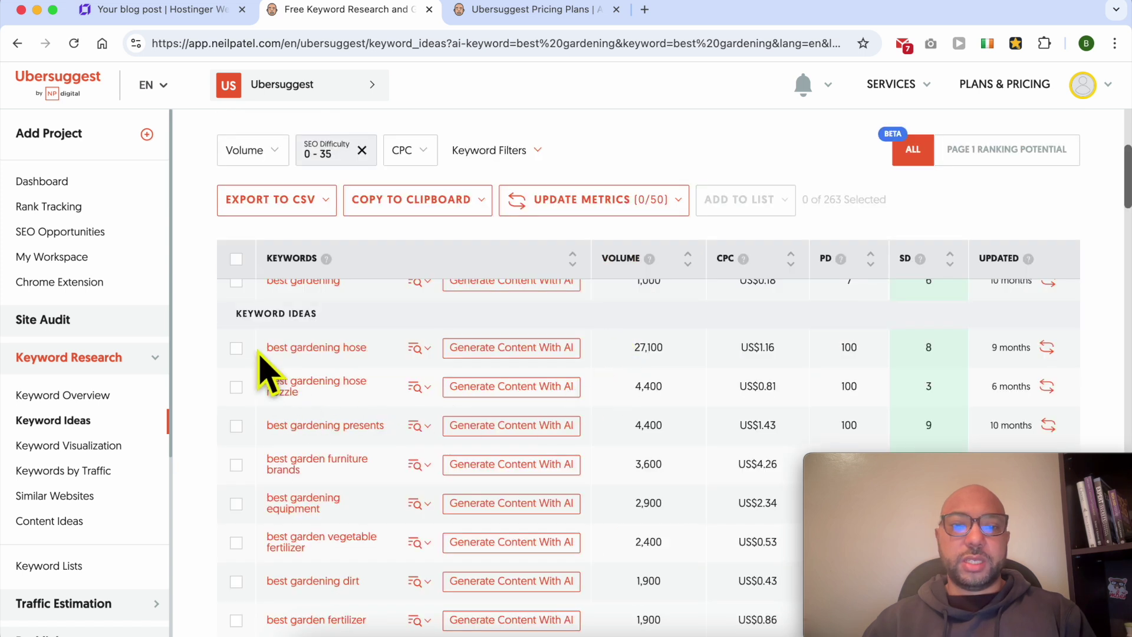
triple_click(263, 390)
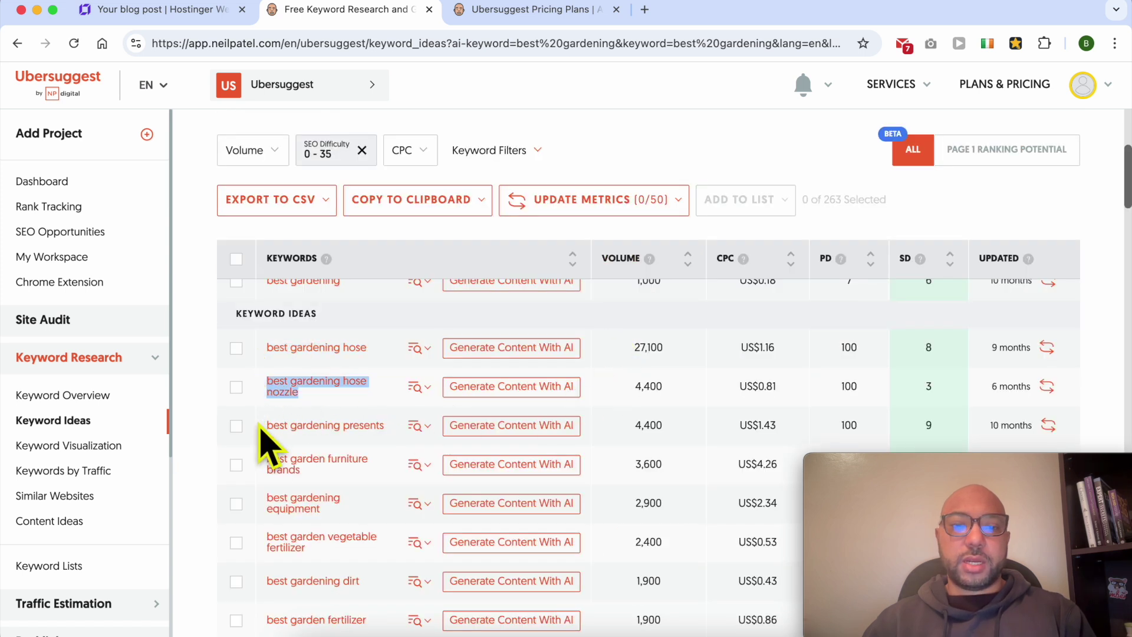
double_click(259, 424)
left_click(260, 426)
left_click_drag(877, 475, 885, 12)
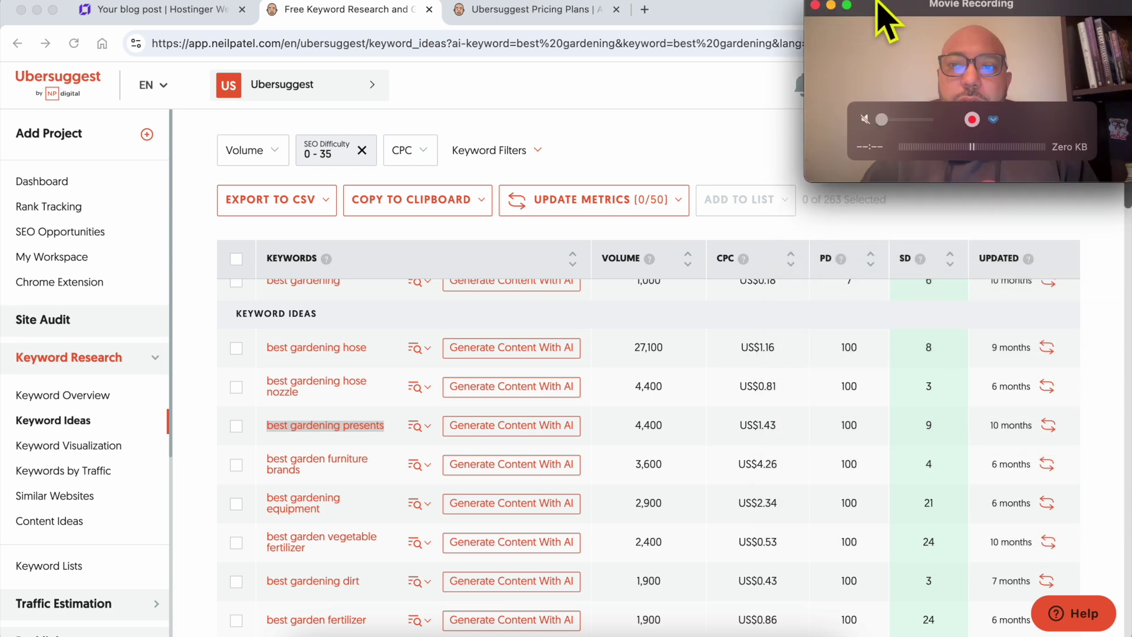
scroll(407, 501, "down", 1)
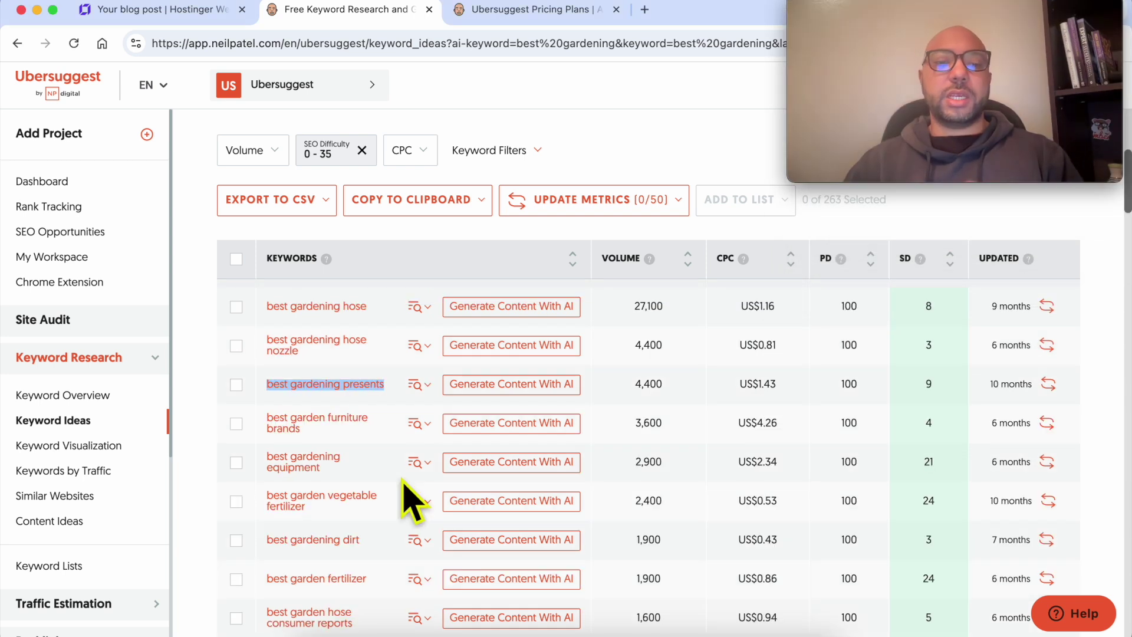
scroll(401, 481, "down", 10)
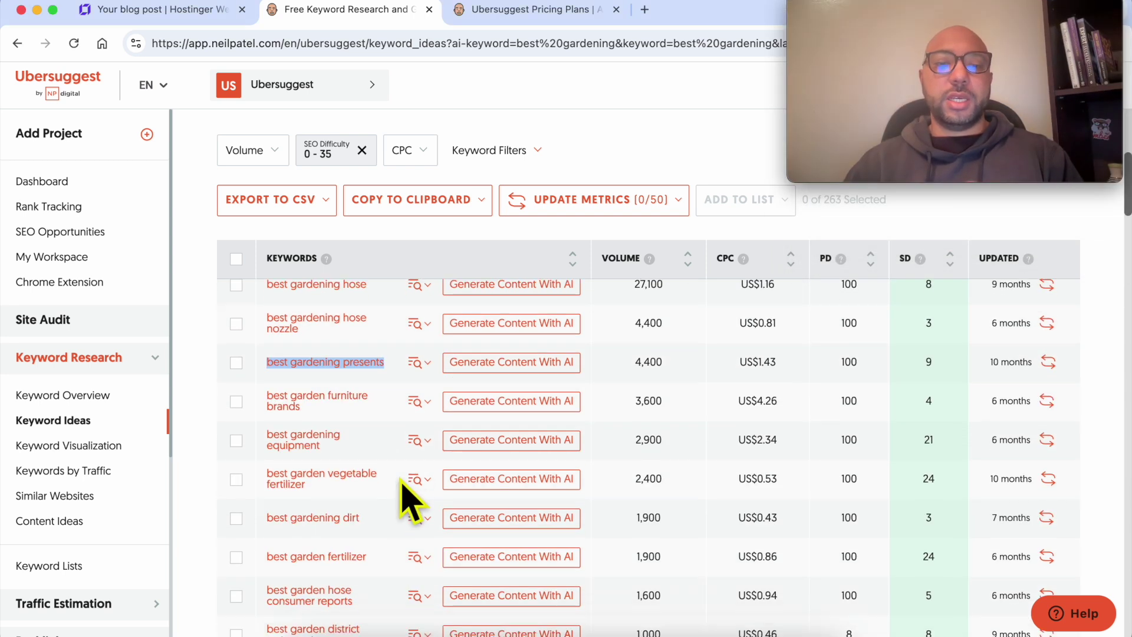
Step: Reread the notes tip about placing keywords naturally
key("super+Tab")
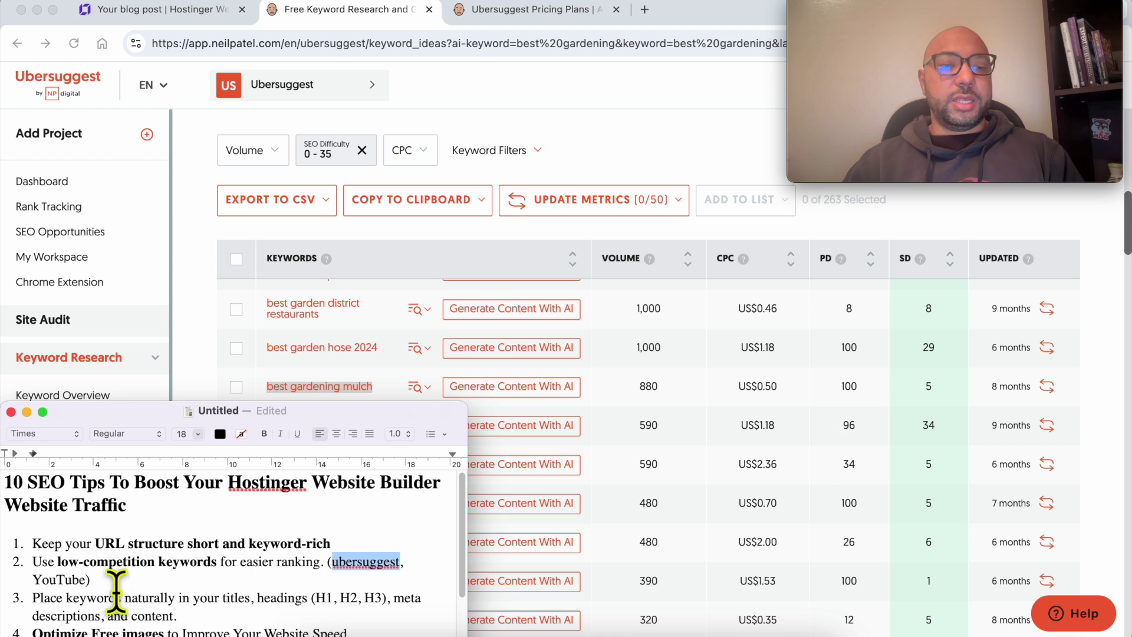
triple_click(70, 599)
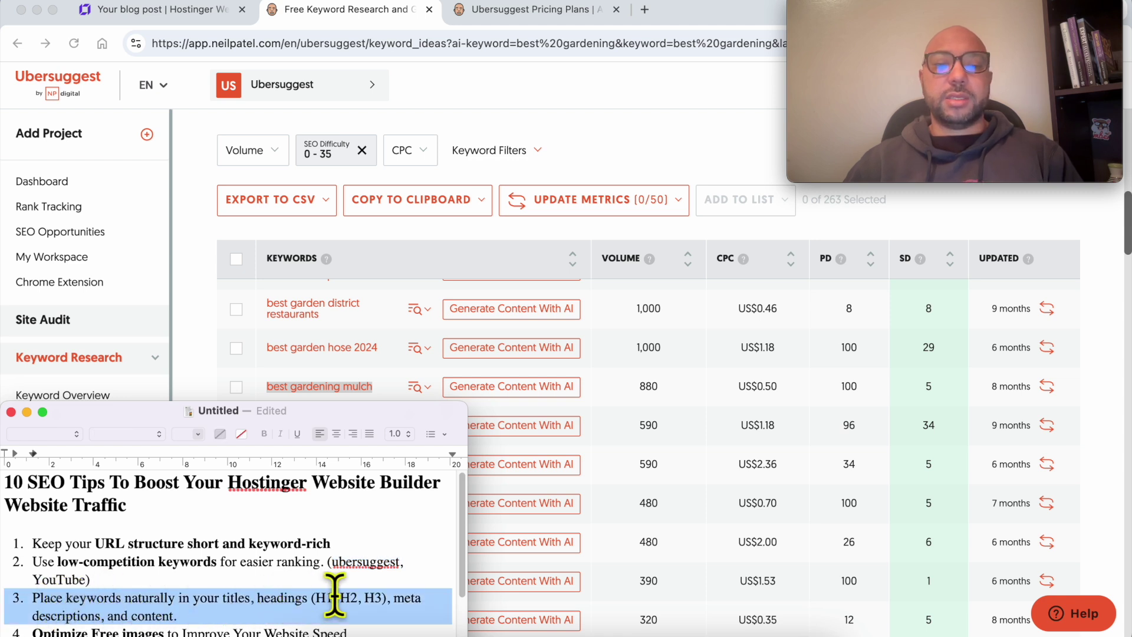
left_click(187, 260)
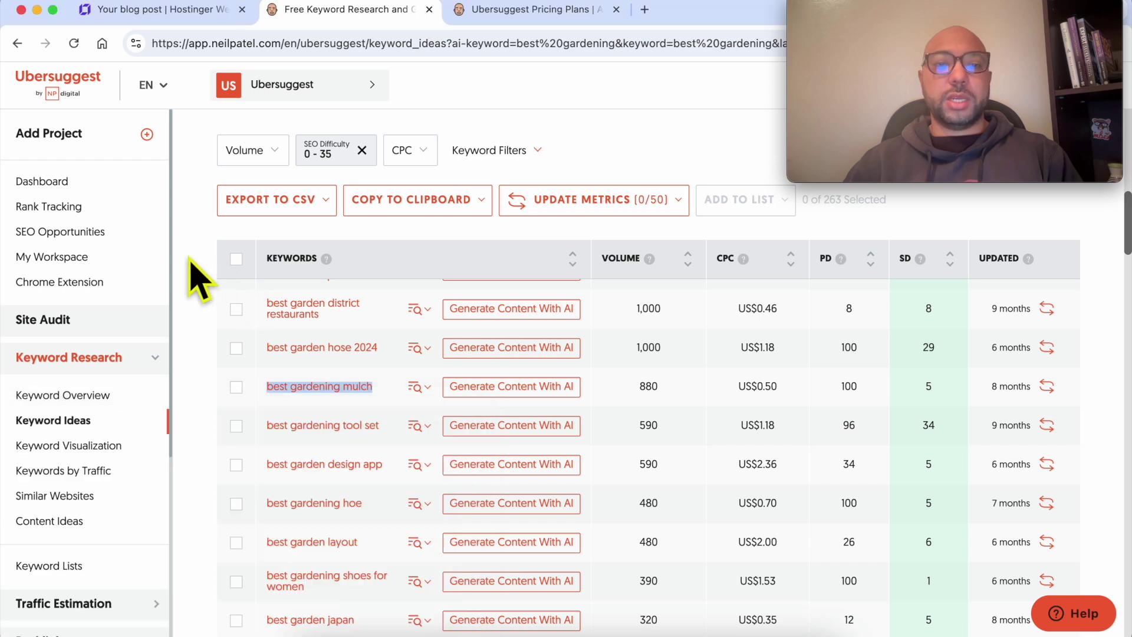
Step: Copy the keyword 'best garden weed killer' and return to the blog editor
scroll(393, 448, "down", 2)
scroll(405, 463, "down", 5)
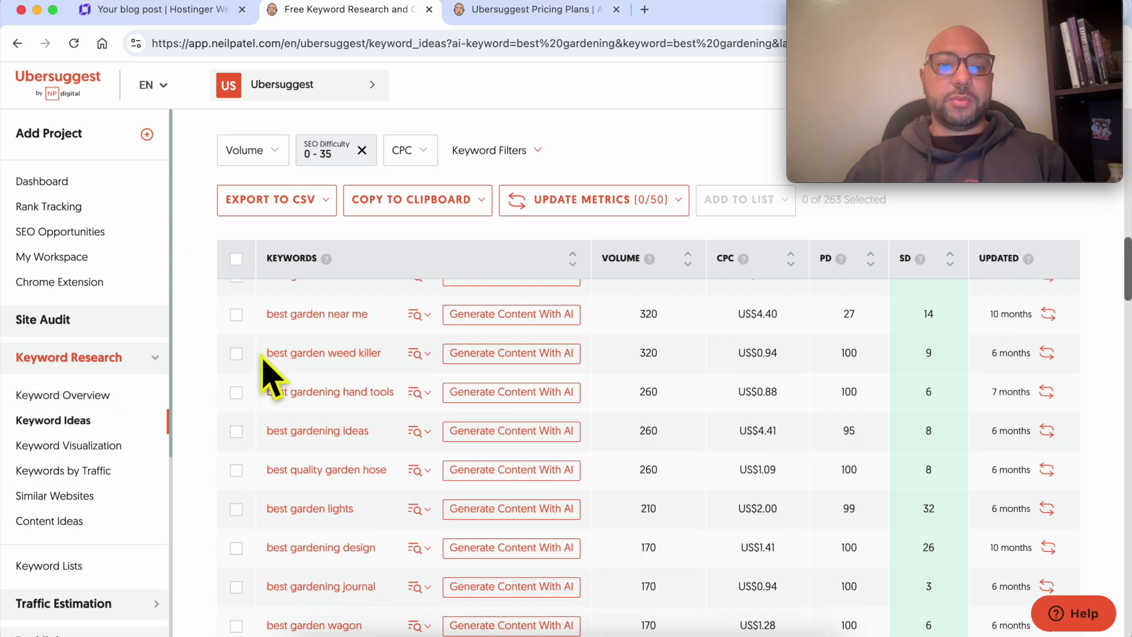
right_click(300, 355)
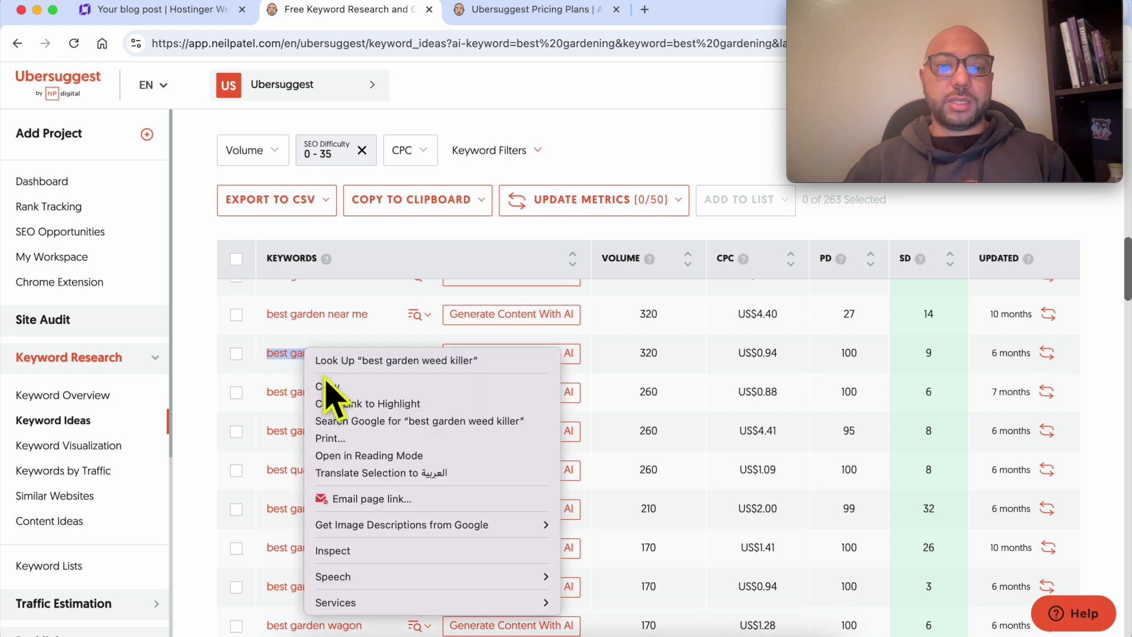
left_click(321, 381)
key("super+1")
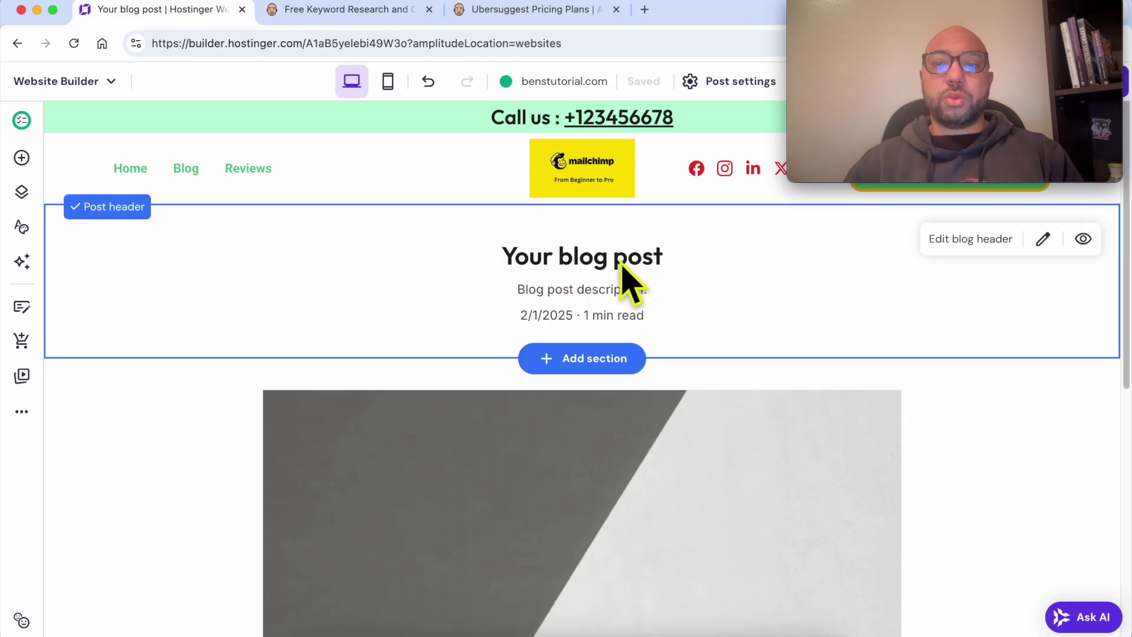
Step: Replace the post title with '10 best garden weed killers' and select the placeholder description
left_click(725, 82)
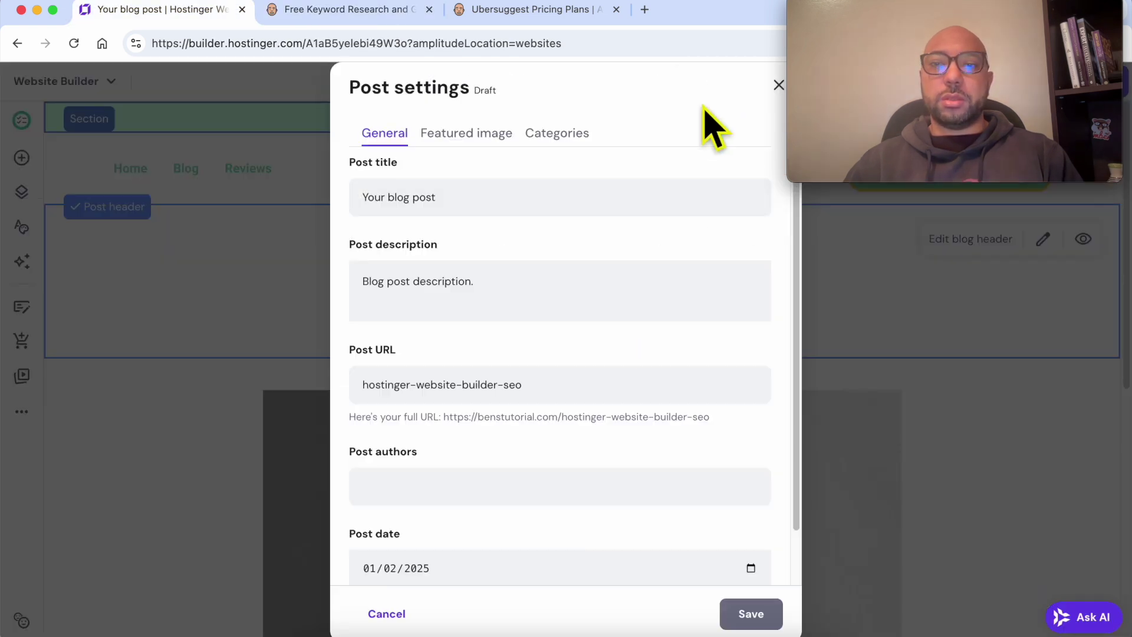
triple_click(459, 191)
left_click_drag(391, 177, 397, 203)
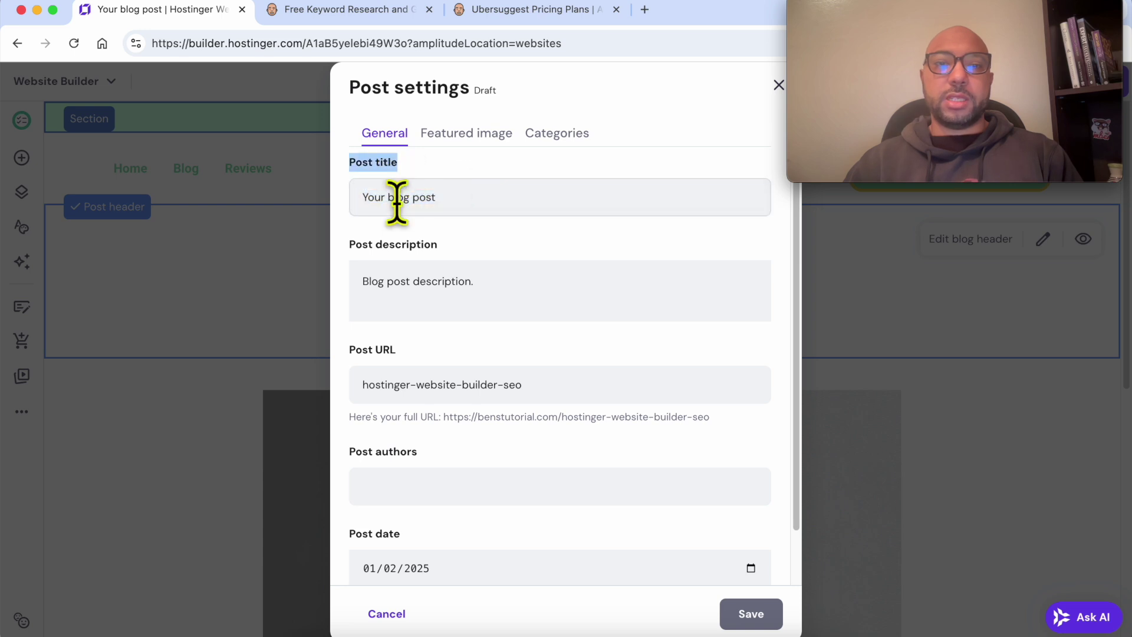
left_click(397, 202)
key("super+a")
type("10 best garden weed killers")
triple_click(501, 283)
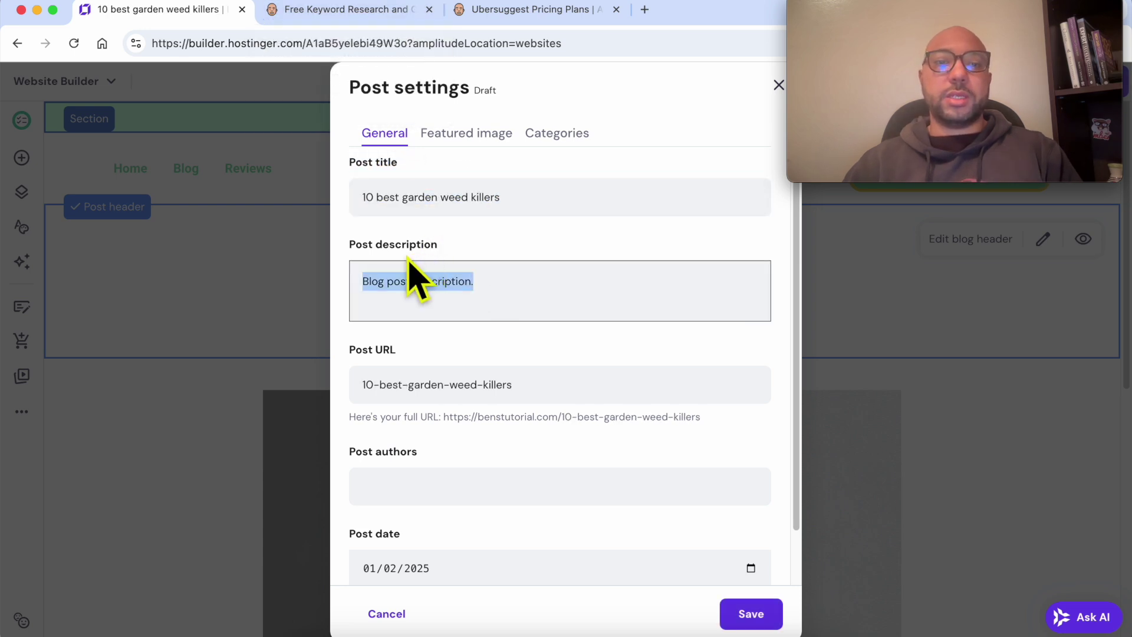
type("am")
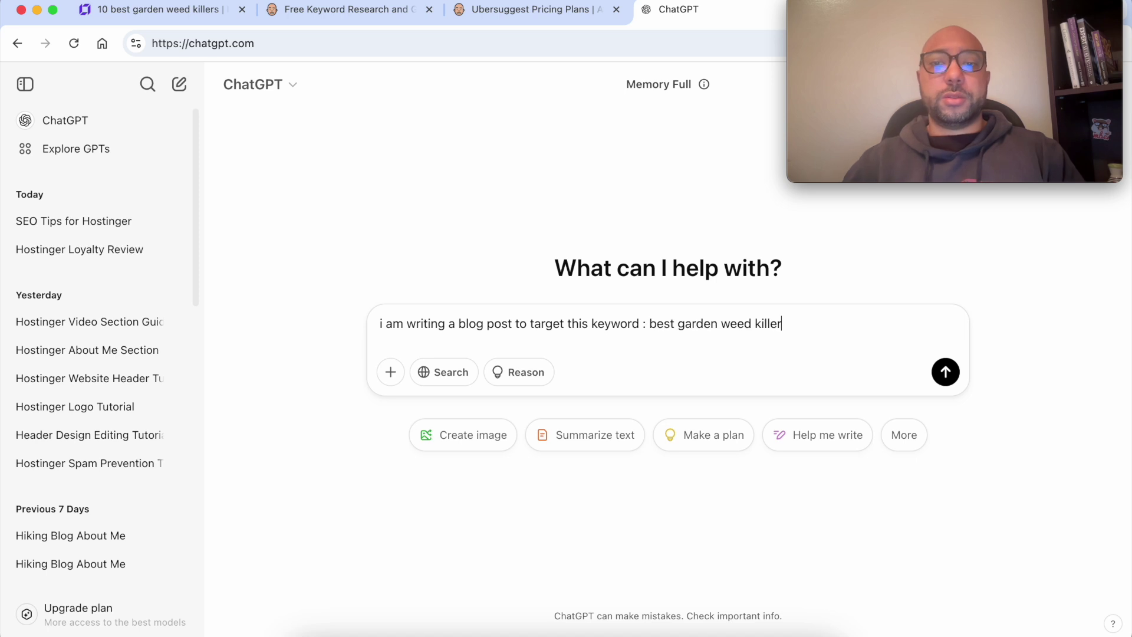
Step: Start the ChatGPT prompt with a new line reading 'give me ideas for:'
type(".")
key("shift+Return")
type("givem e")
key("BackSpace")
key("BackSpace")
key("BackSpace")
type("me ide")
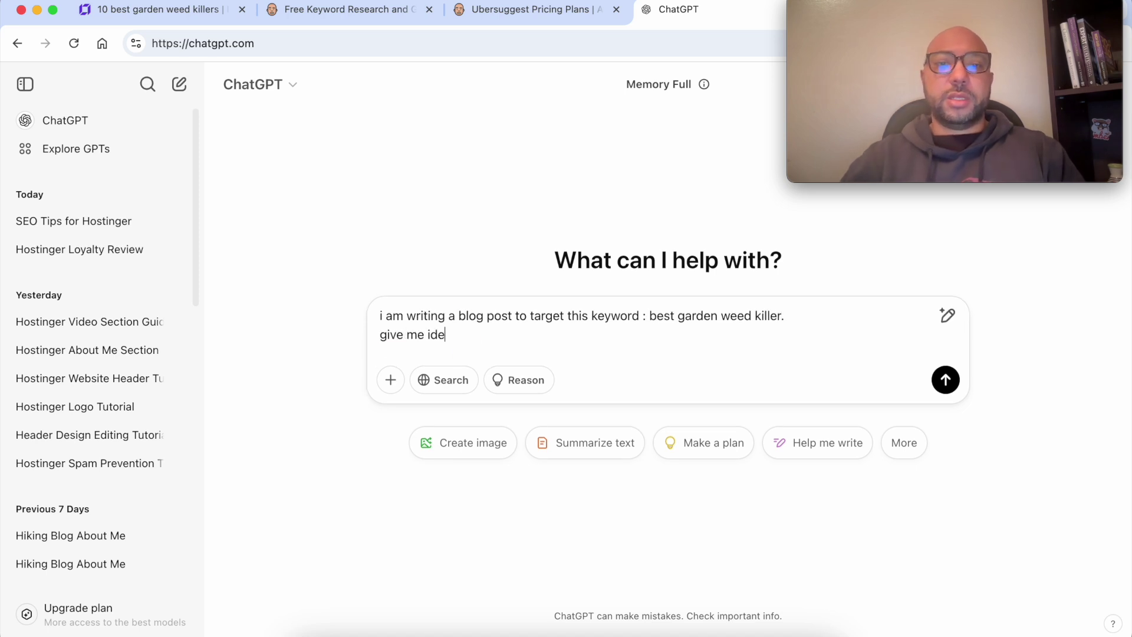
type("as for :")
key("shift+Return")
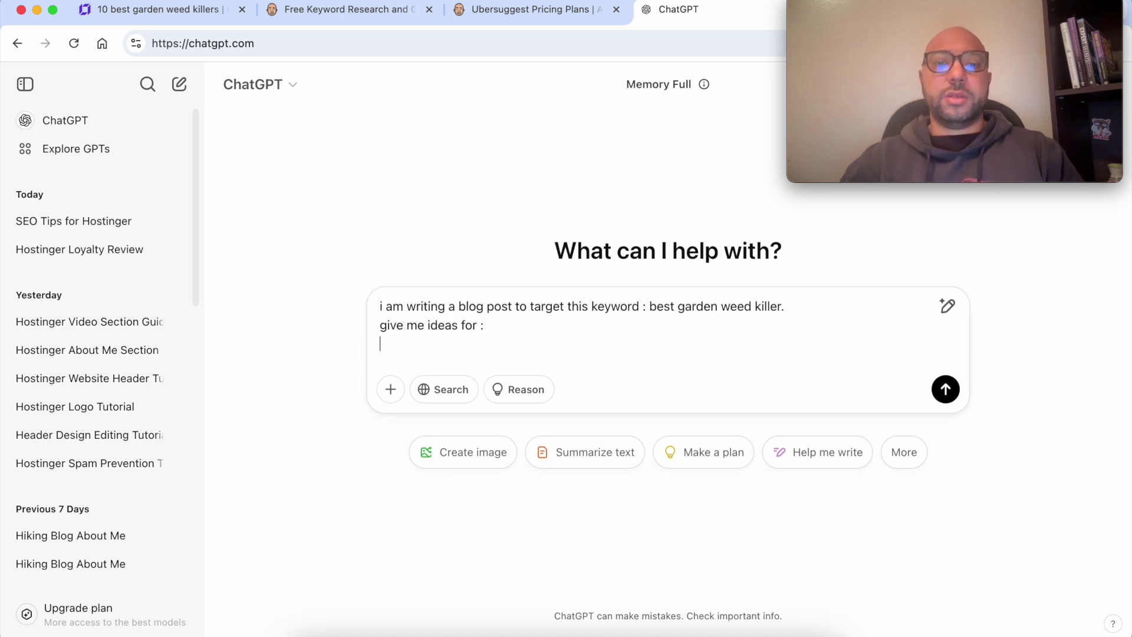
Step: List Post title, Post description, Post URL and 'post content 1000 word' in the prompt, then send it
left_click(155, 10)
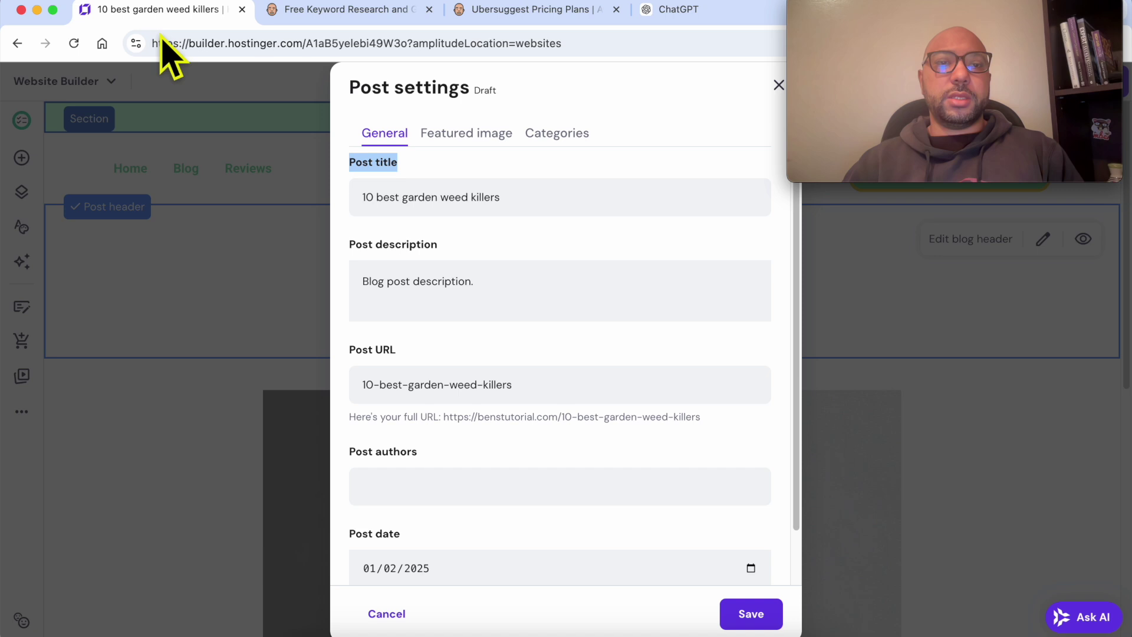
triple_click(393, 246)
key("super+c")
left_click(672, 10)
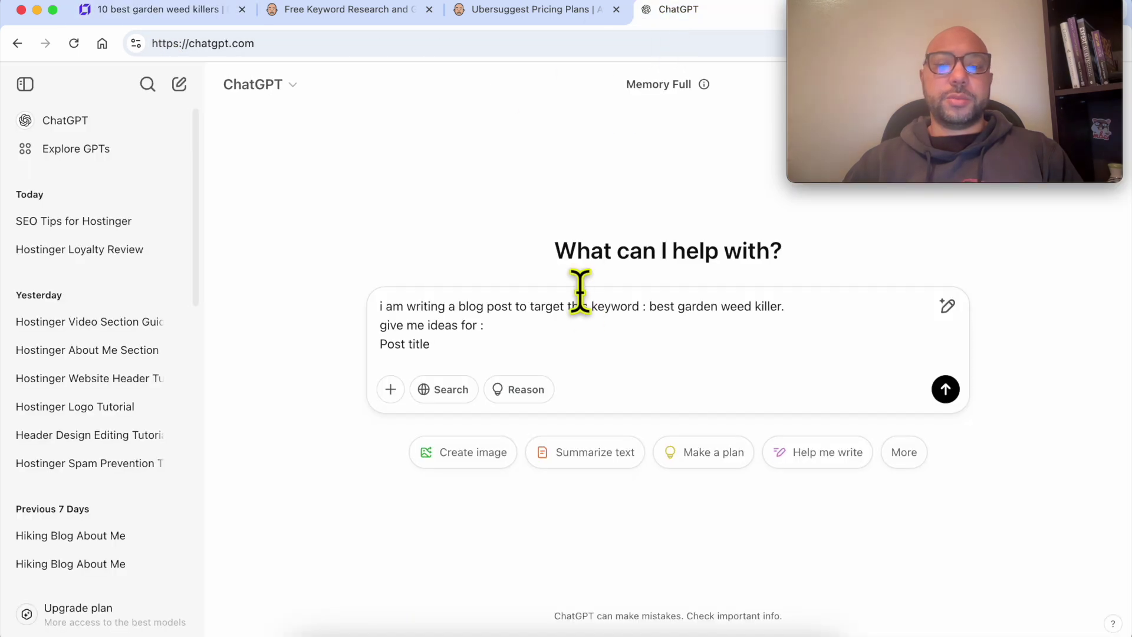
key("super+1")
left_click(672, 10)
key("super+v")
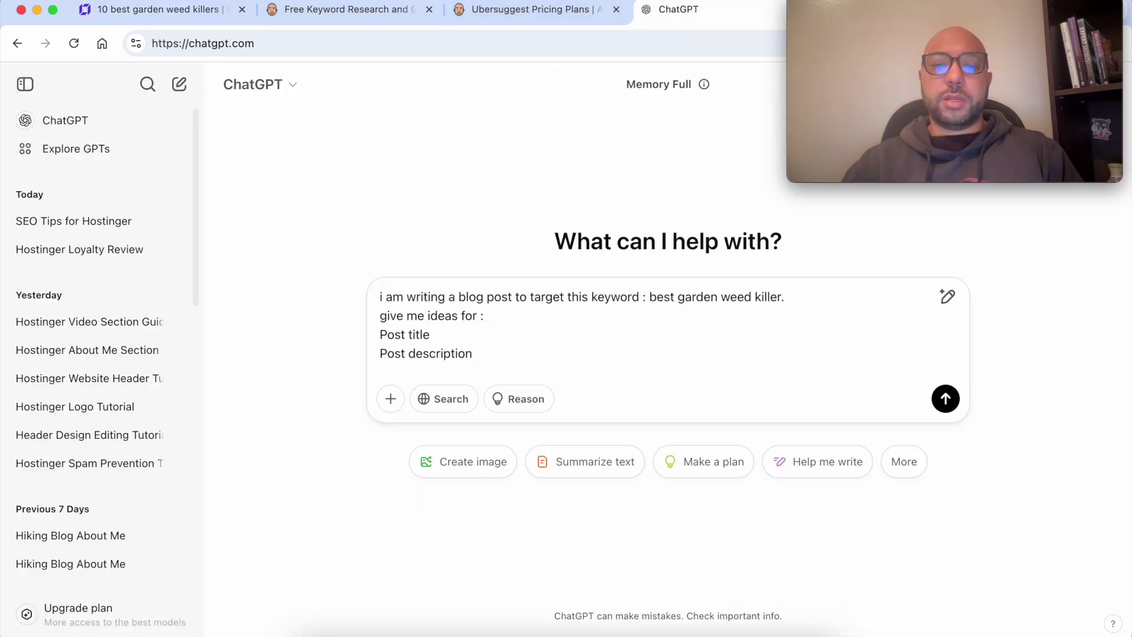
key("Return")
type("Post URL")
key("super+1")
left_click(672, 10)
key("Return")
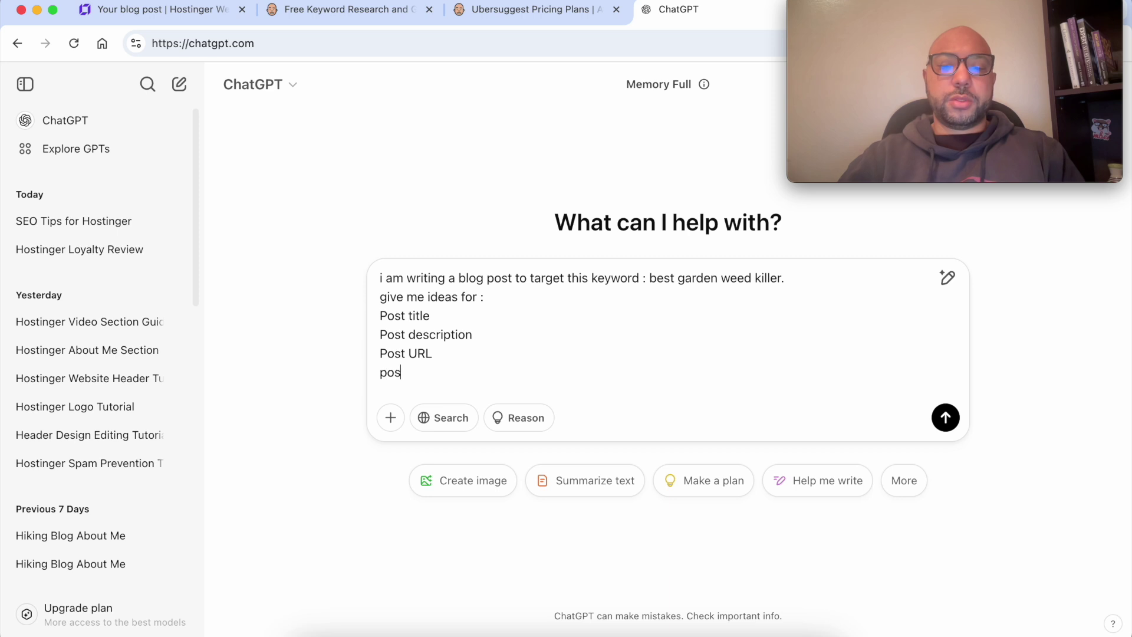
type("post content 1000 word")
key("Return")
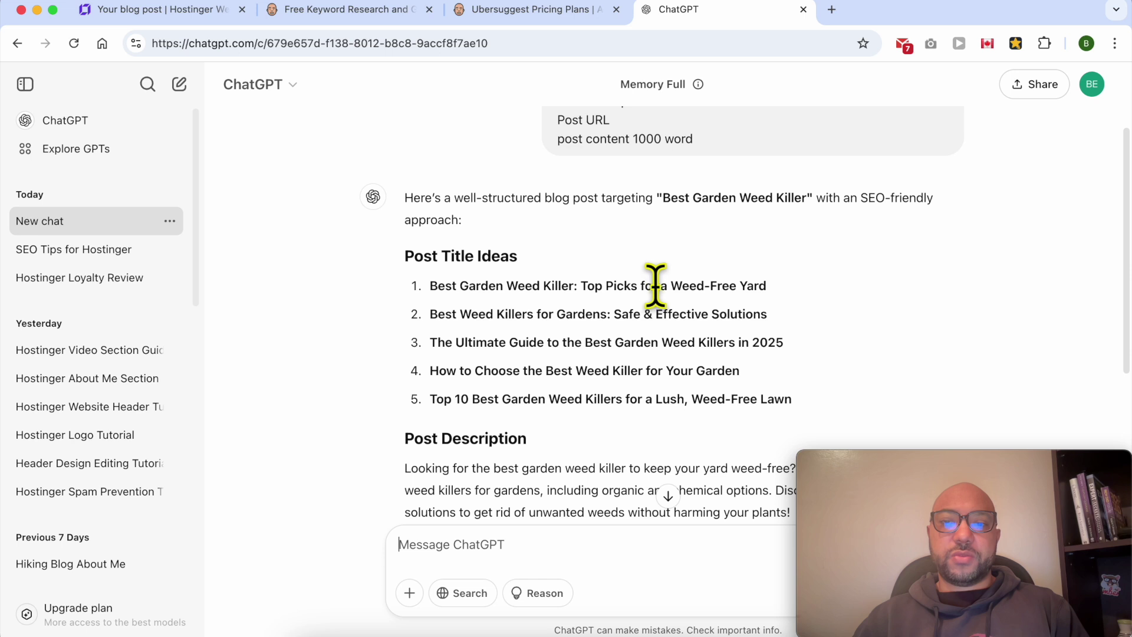
Step: Compare the first few title ideas in ChatGPT's reply
left_click_drag(769, 286, 682, 313)
left_click_drag(784, 319, 633, 313)
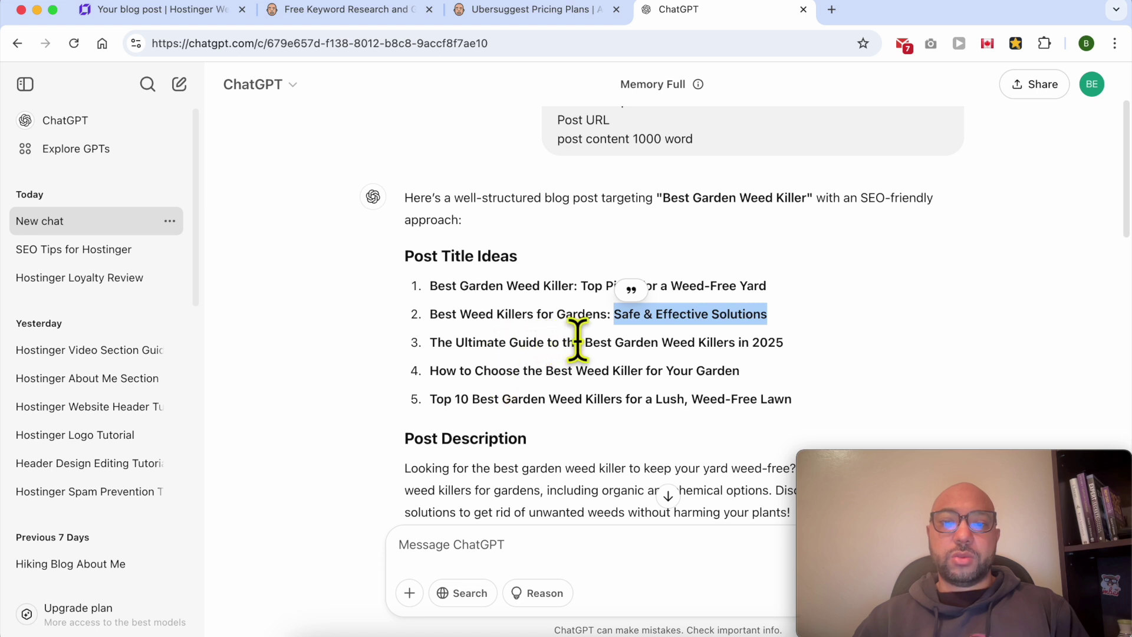
left_click_drag(789, 349, 449, 357)
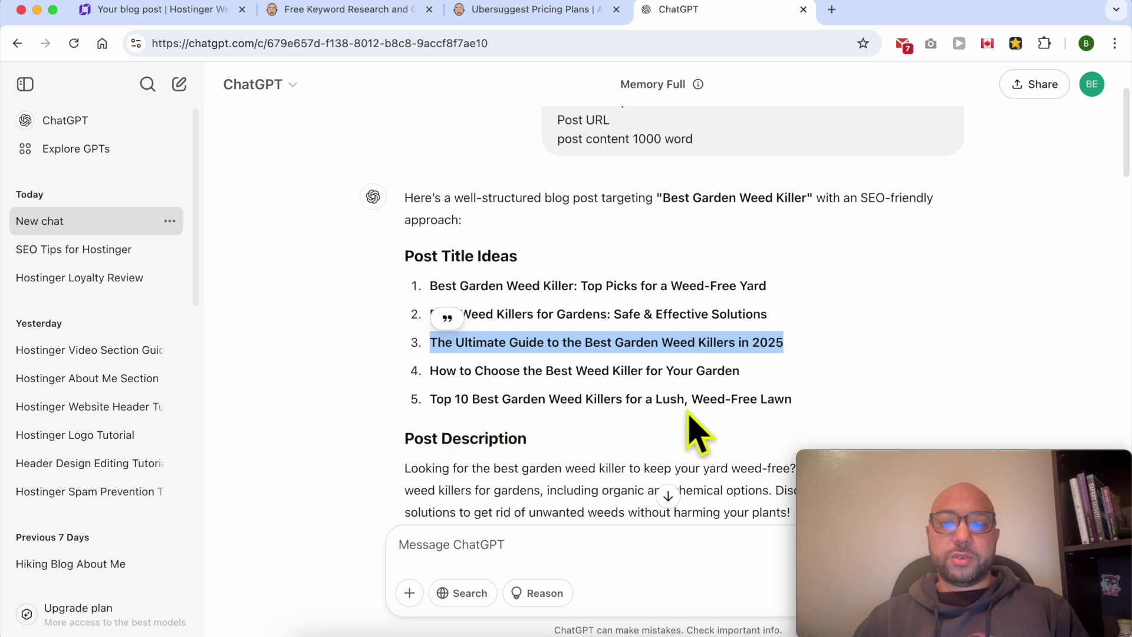
left_click(809, 404)
Step: Paste ChatGPT's fifth title, 'Top 10 Best Garden Weed Killers for a Lush, Weed-Free Lawn', as the post title
left_click_drag(793, 399, 528, 400)
key("ctrl+Tab")
type("Top 10 Best Garden Weed Killers for a Lush, Weed-Free Lawn")
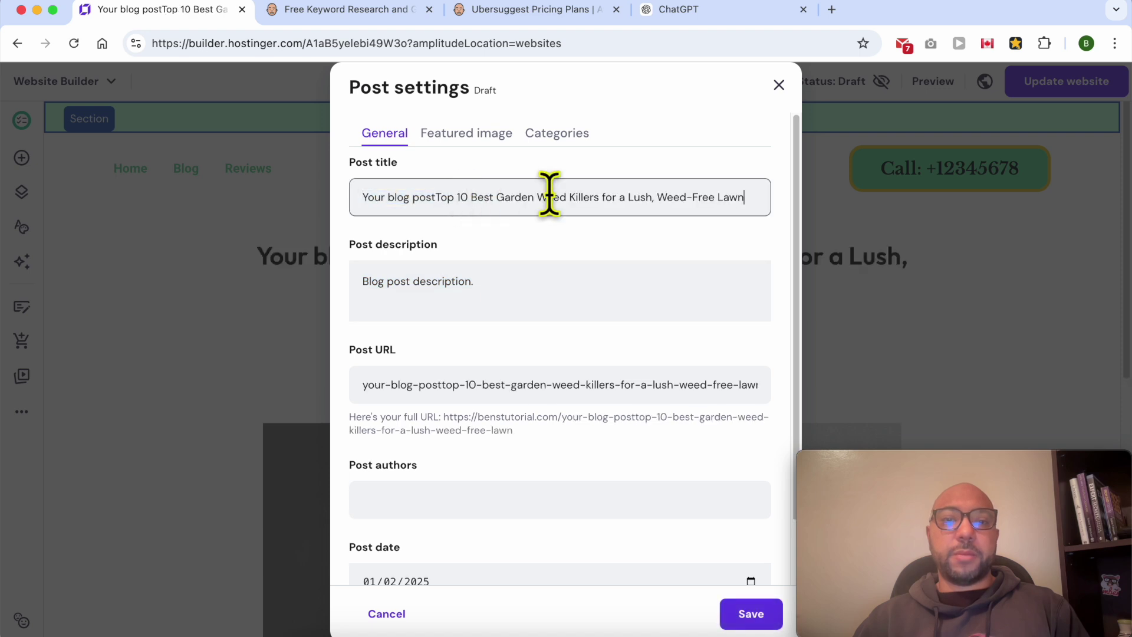
key("super+a")
type("Top 10 Best Garden Weed Killers for a Lush, Weed-Free Lawn")
Step: Copy ChatGPT's suggested description into the Post description field
left_click(733, 12)
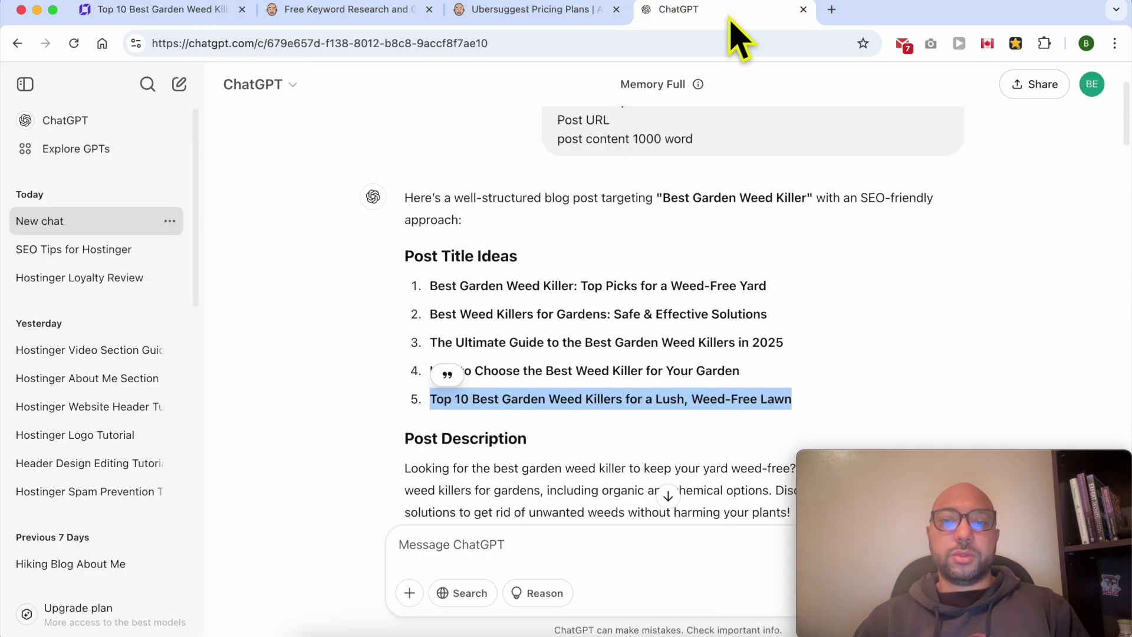
scroll(753, 289, "down", 3)
triple_click(739, 286)
right_click(679, 267)
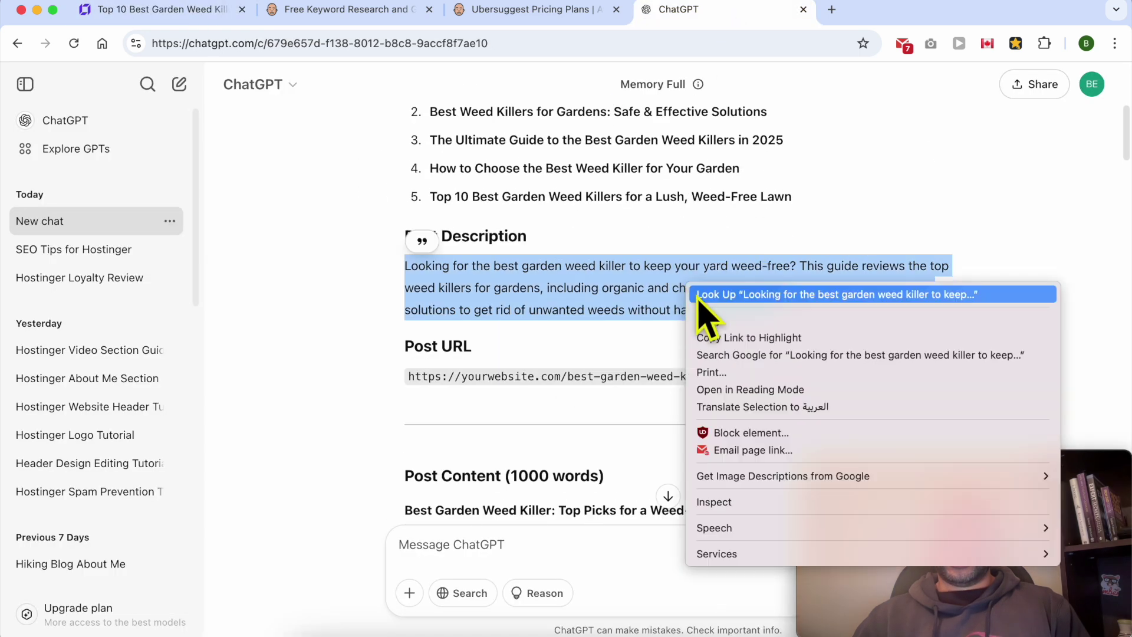
left_click(715, 322)
key("ctrl+Tab")
left_click_drag(457, 281, 730, 283)
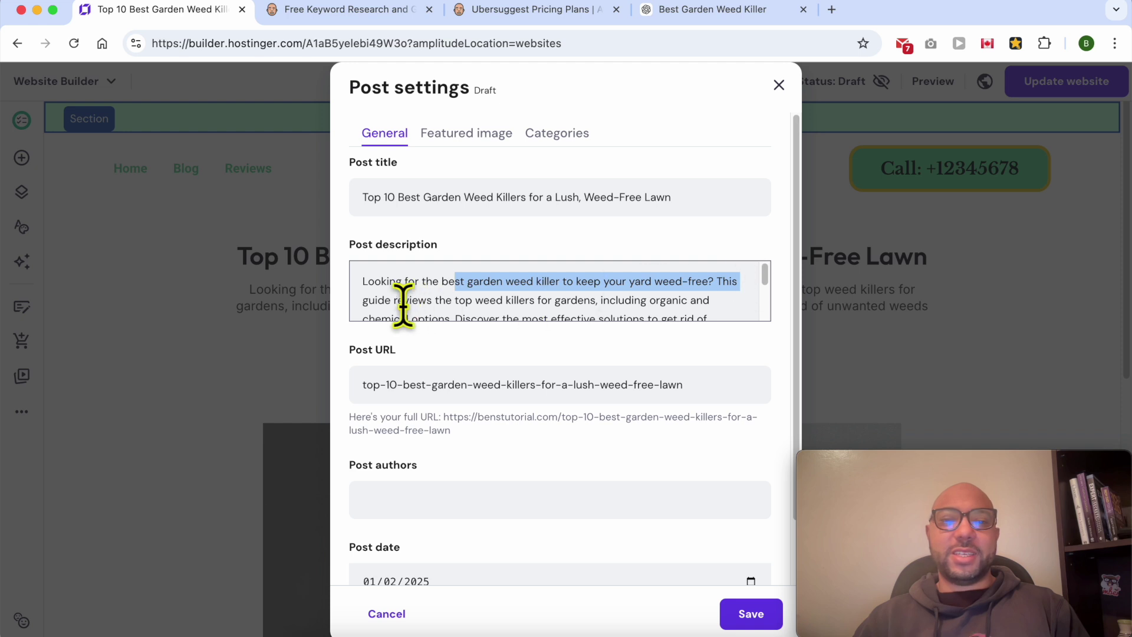
Step: Set the Post URL to 'best-garden-weed-killer' and save the post settings
left_click(693, 11)
left_click_drag(567, 306, 731, 302)
right_click(696, 302)
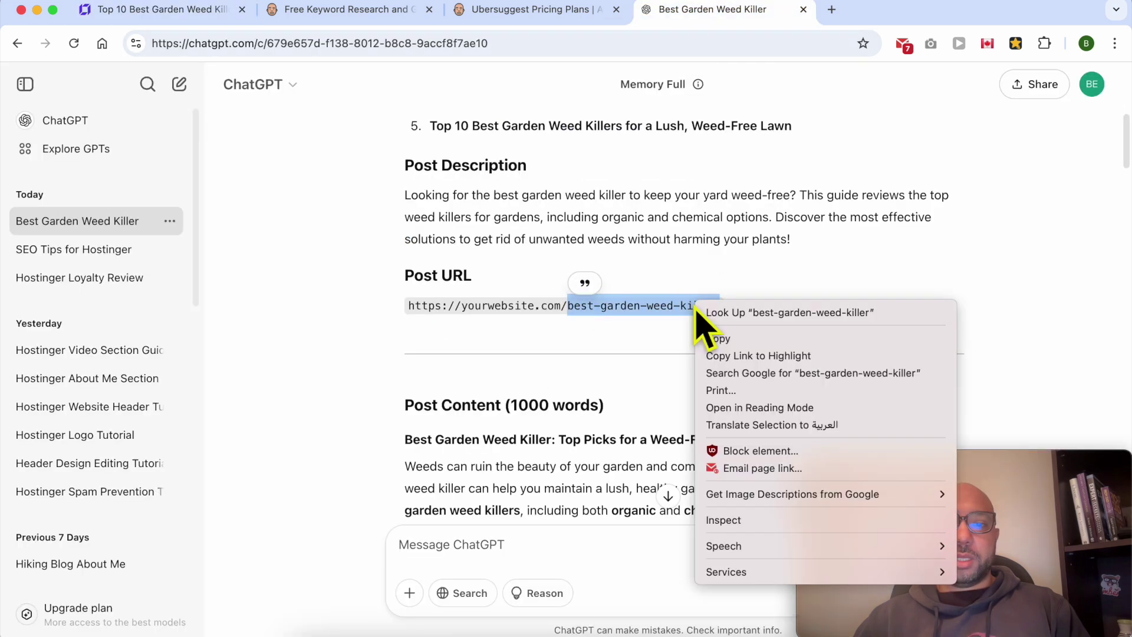
left_click(715, 333)
left_click(195, 12)
left_click(454, 380)
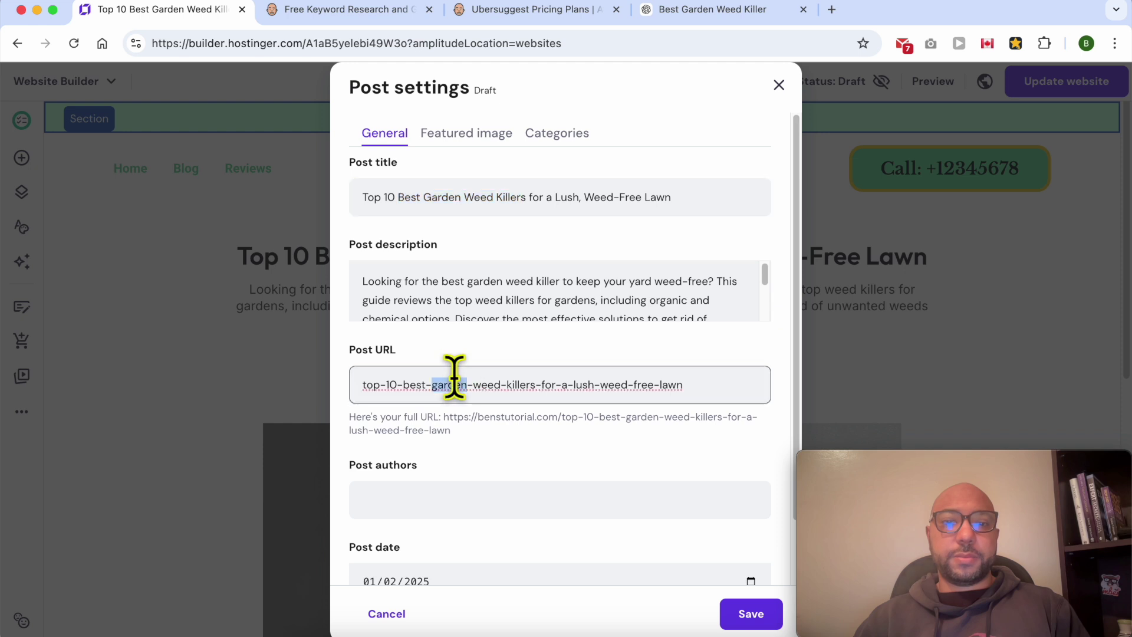
key("super+a")
right_click(459, 389)
left_click(506, 400)
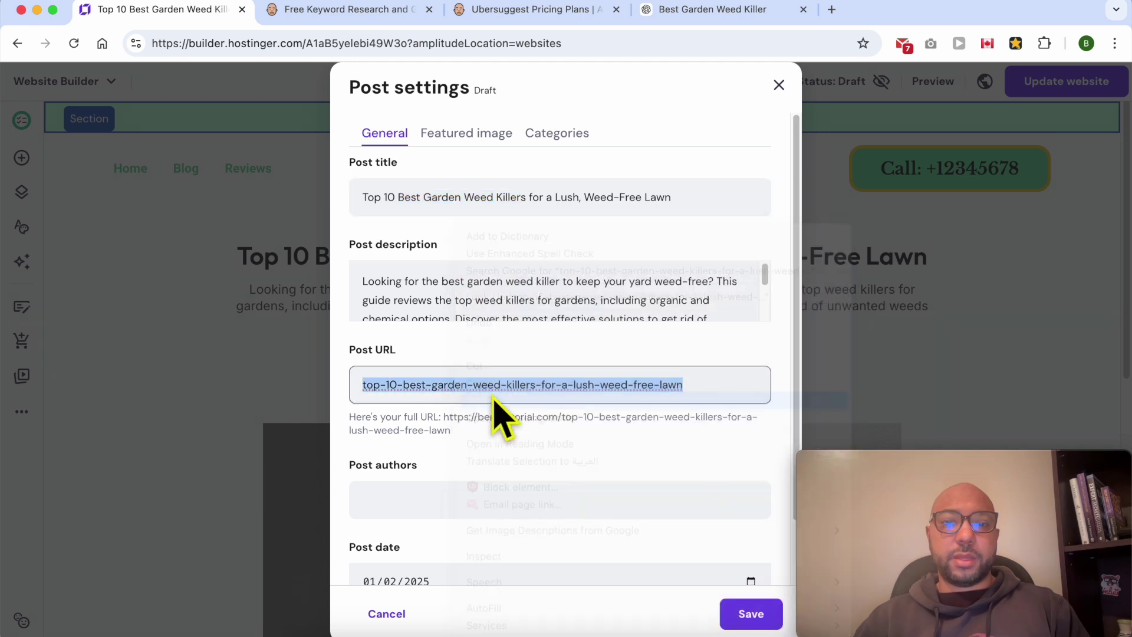
left_click(749, 613)
Step: Copy ChatGPT's full weed-killer article text from its reply
scroll(619, 397, "down", 6)
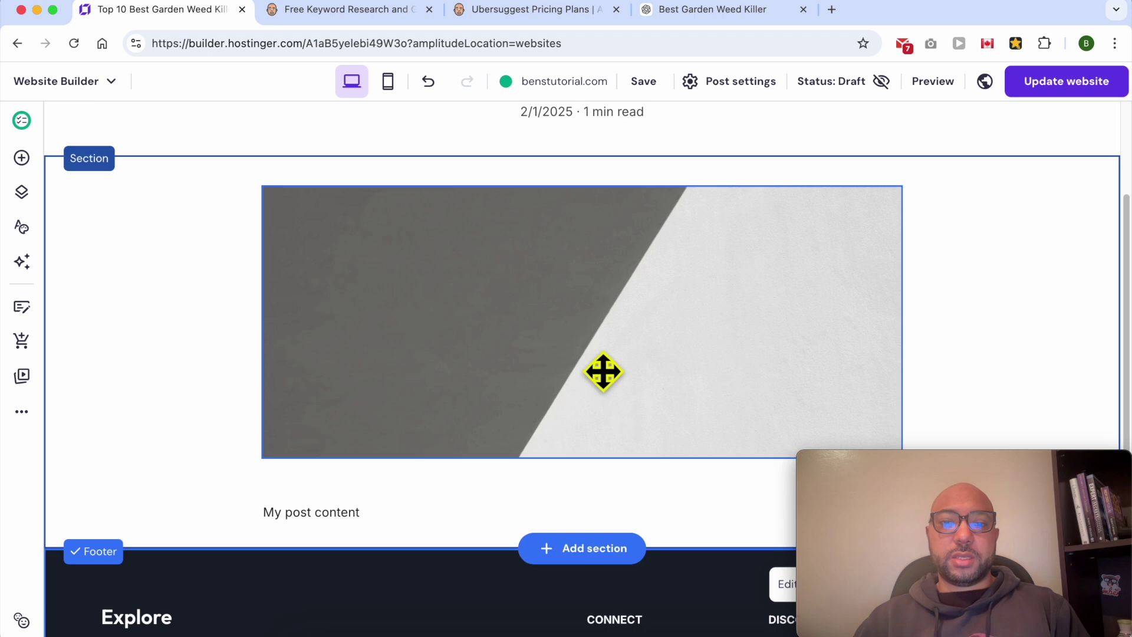
left_click(330, 328)
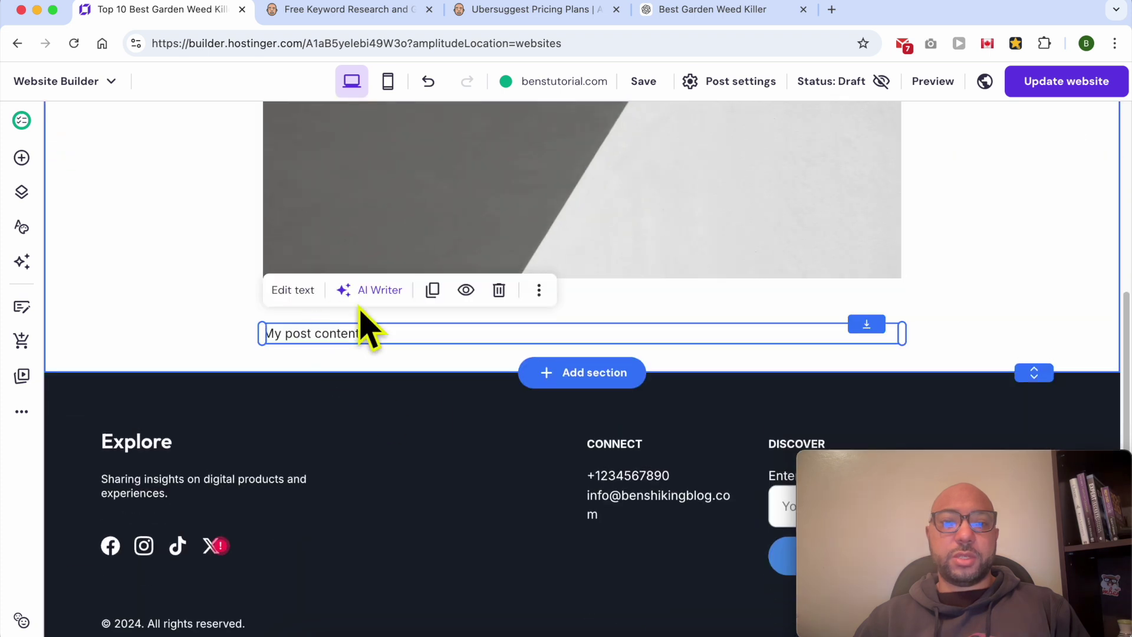
left_click(696, 10)
scroll(562, 246, "down", 3)
scroll(488, 366, "down", 1)
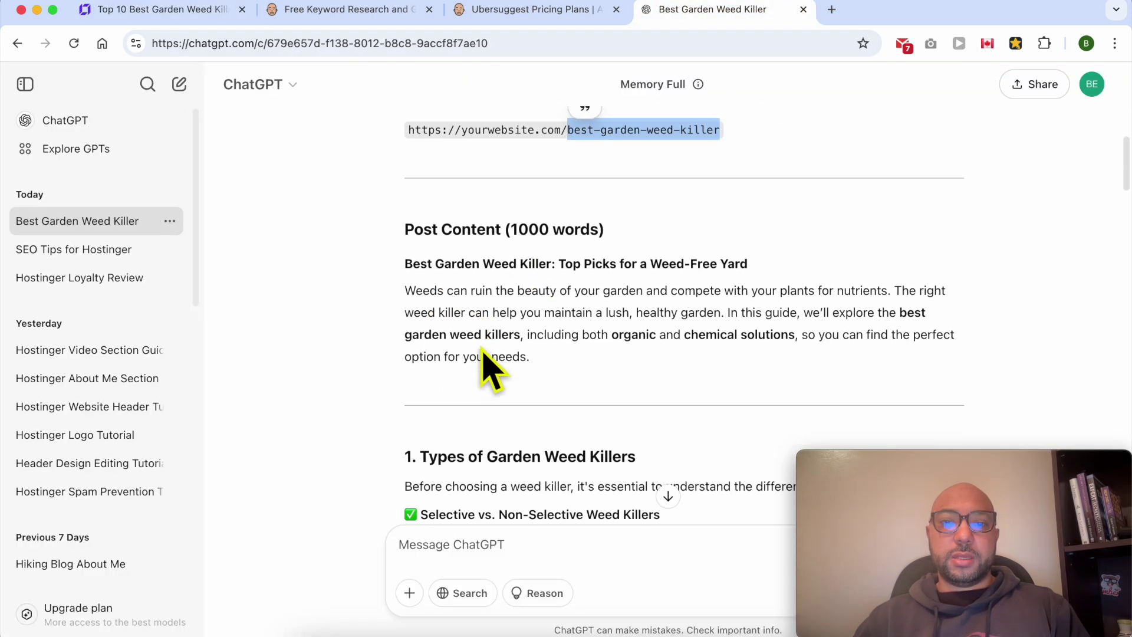
scroll(448, 413, "up", 3)
left_click(406, 454)
left_click_drag(405, 455, 817, 327)
right_click(652, 254)
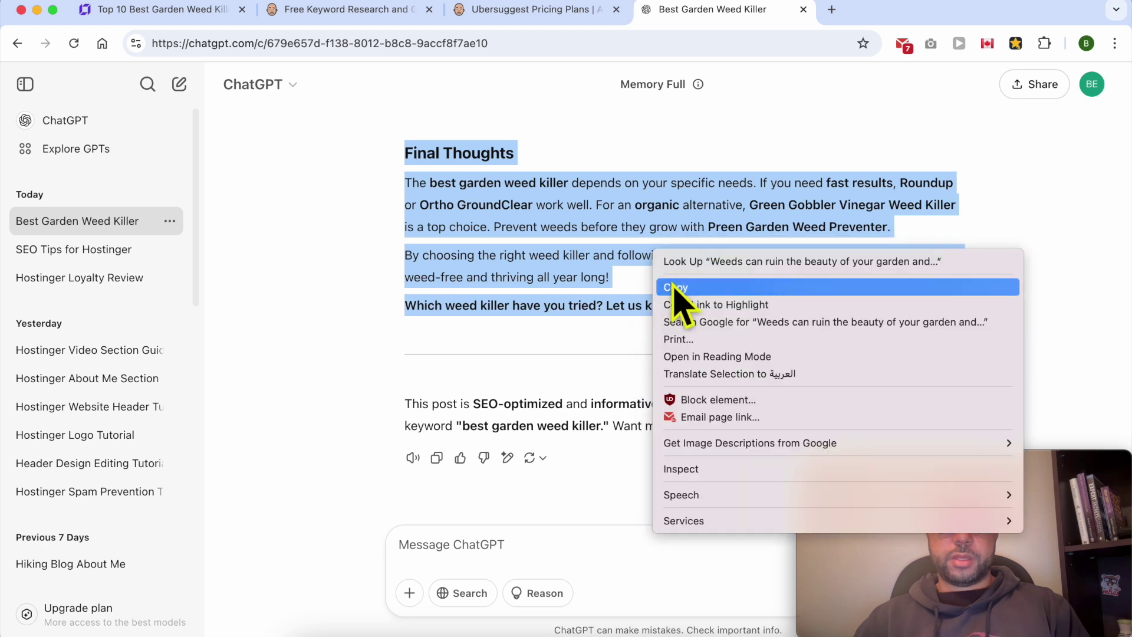
left_click(675, 284)
Step: Paste the article over the 'My post content' placeholder and finish editing
left_click(215, 19)
double_click(348, 332)
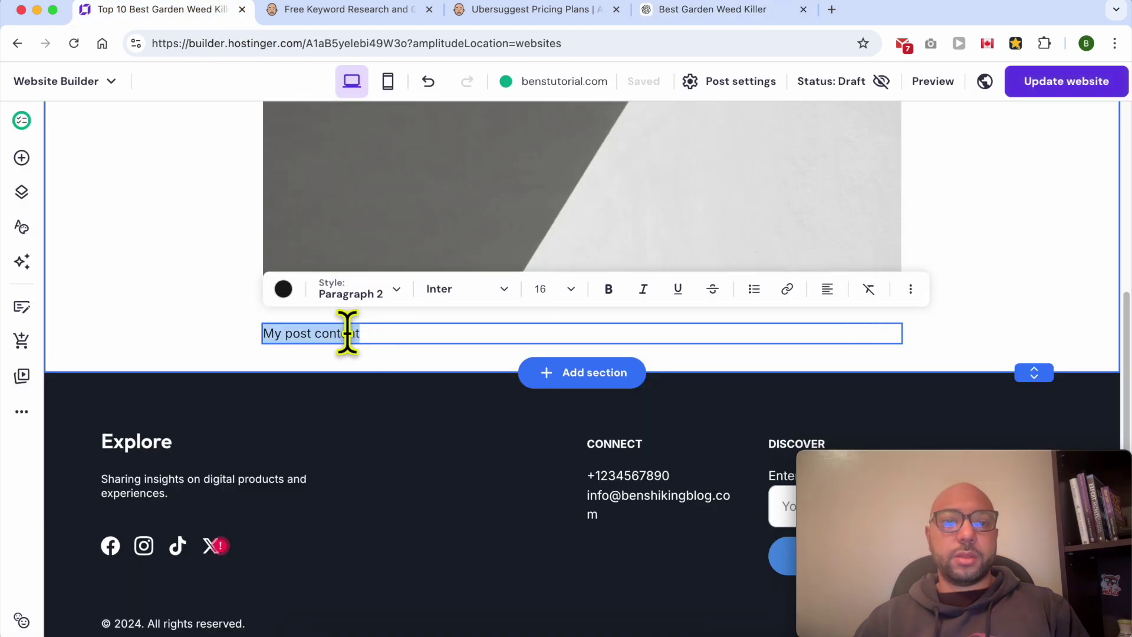
key("ctrl+v")
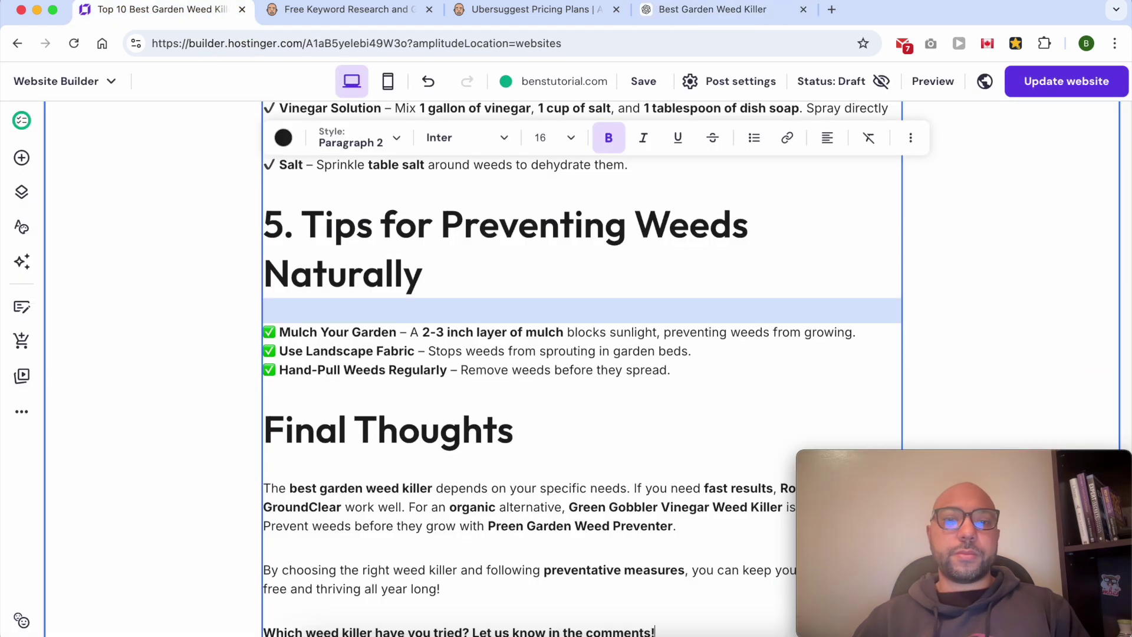
scroll(401, 325, "up", 20)
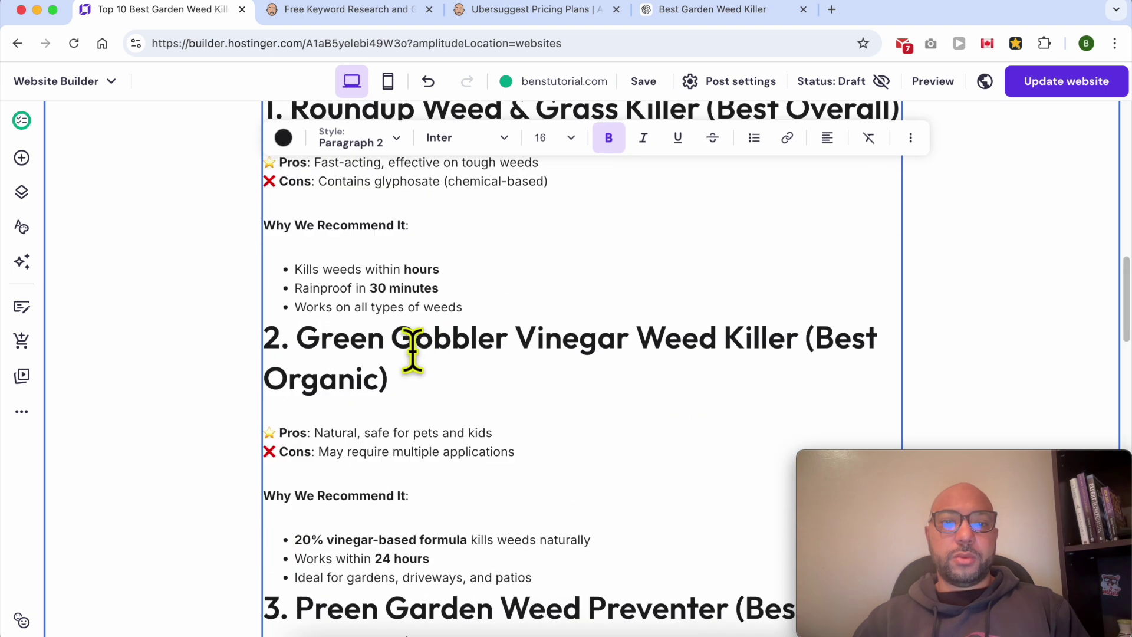
triple_click(392, 336)
scroll(392, 336, "up", 15)
key("Escape")
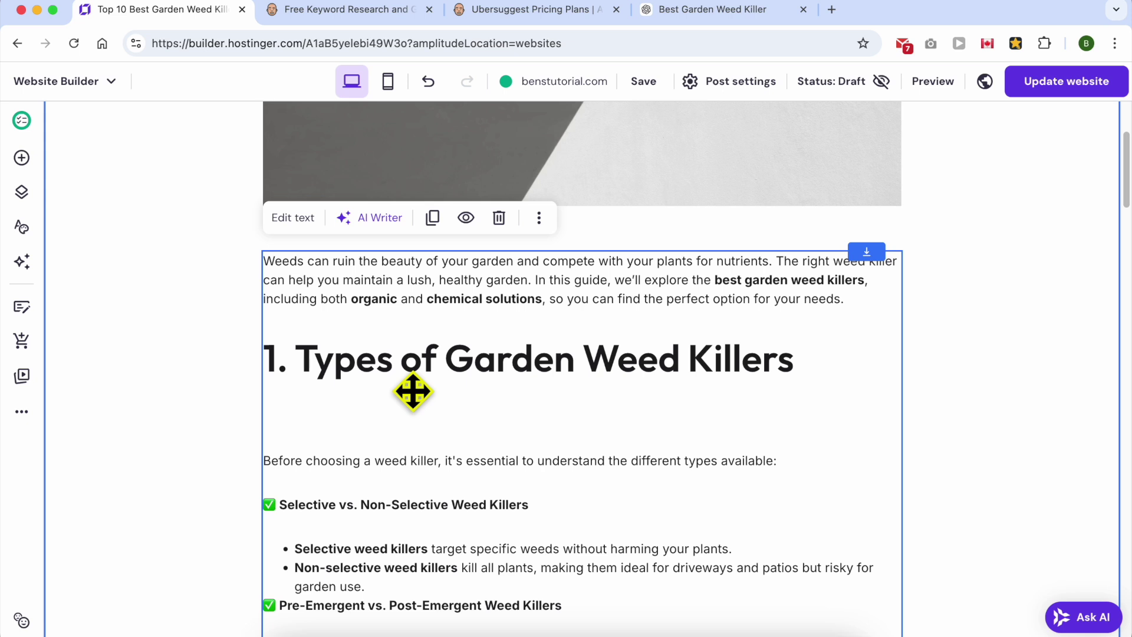
Step: Add a new image element and fill it with the free photo of gloved hands holding a plant
left_click(22, 159)
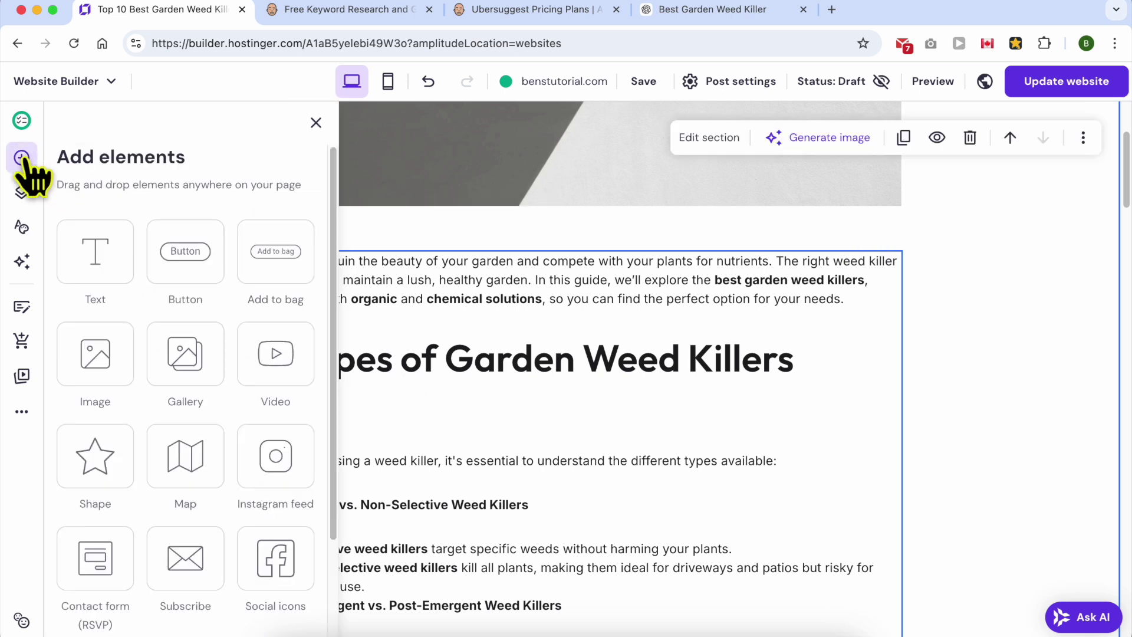
left_click_drag(98, 356, 564, 396)
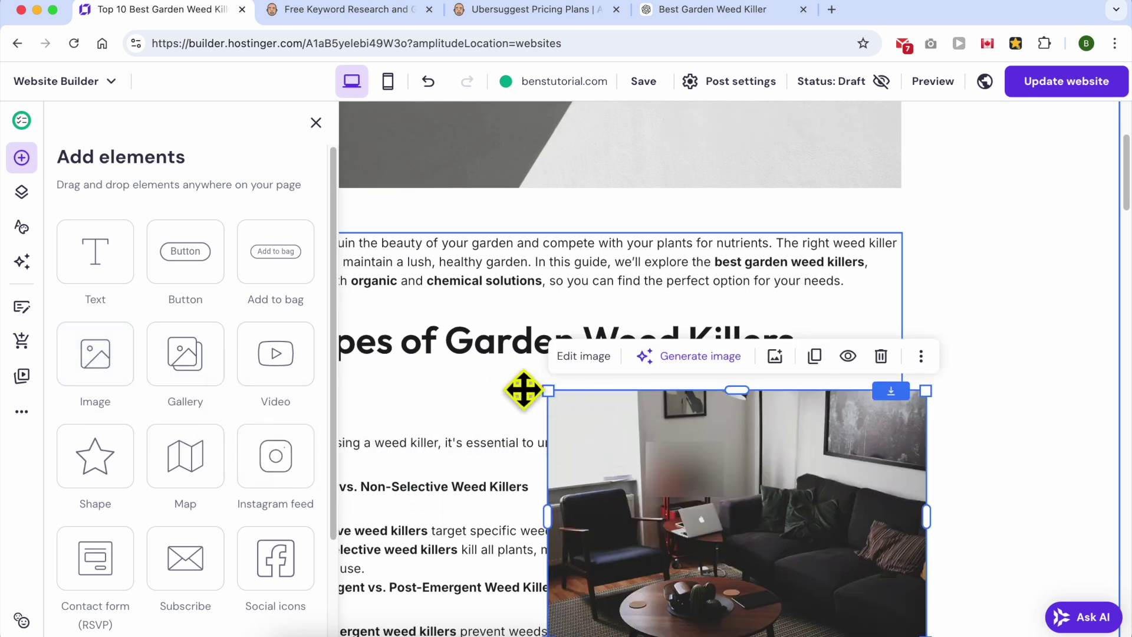
left_click(601, 358)
left_click(1006, 412)
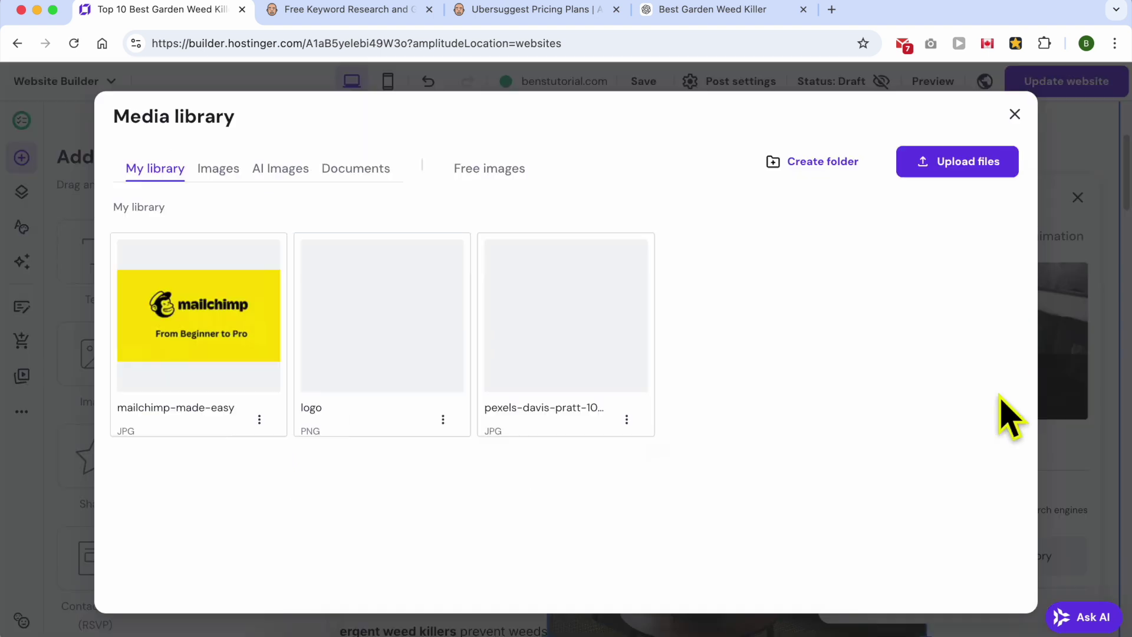
left_click(497, 171)
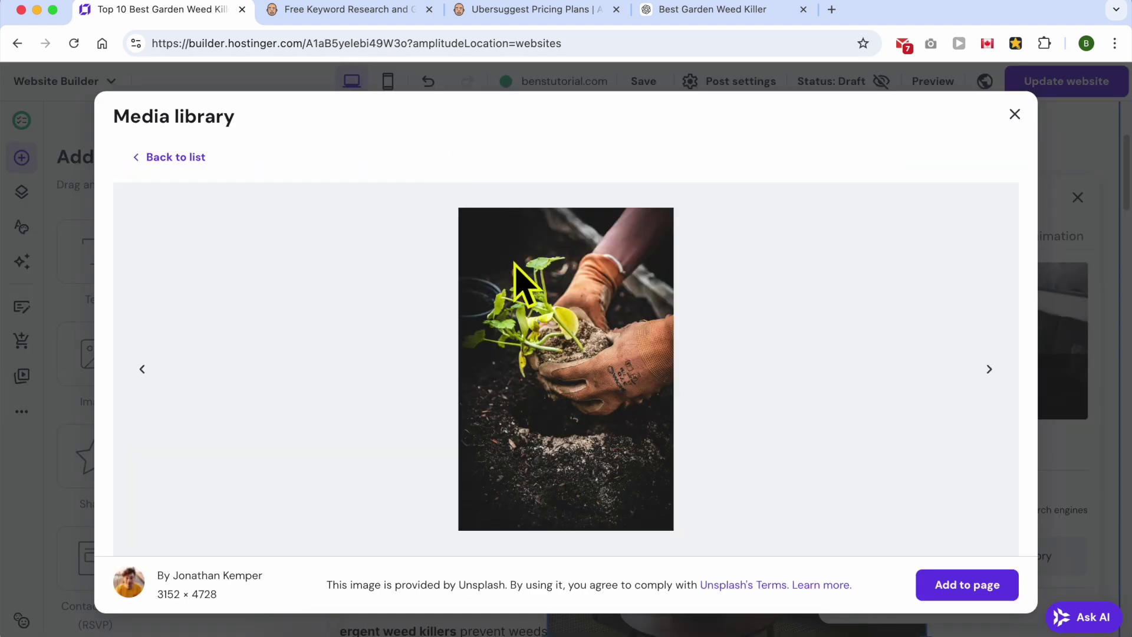
right_click(620, 270)
left_click(572, 249)
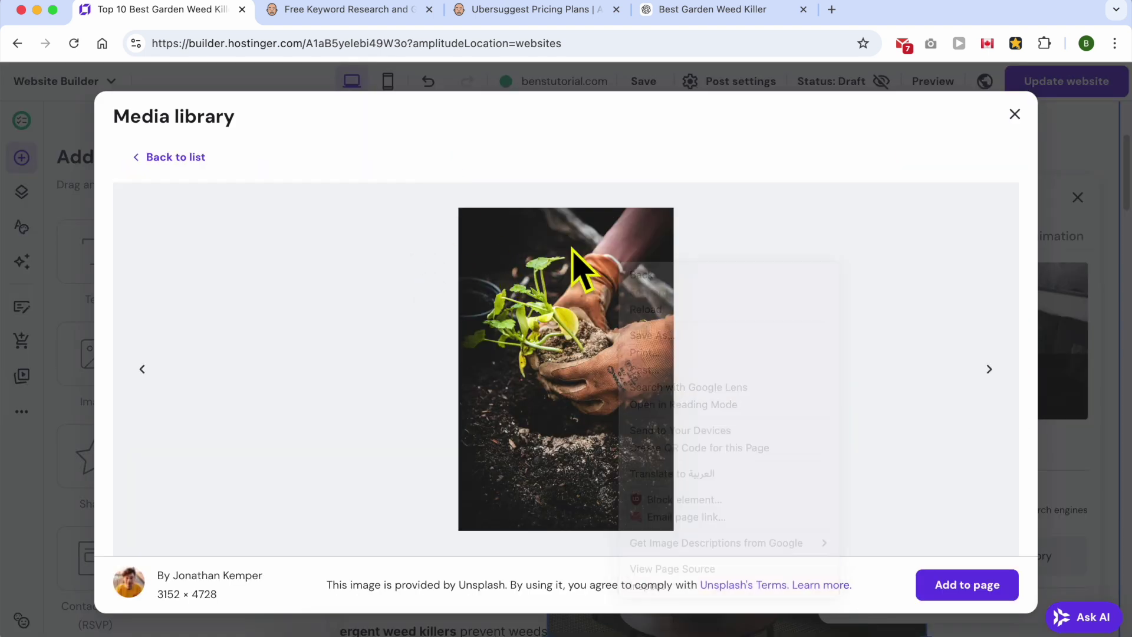
left_click(961, 592)
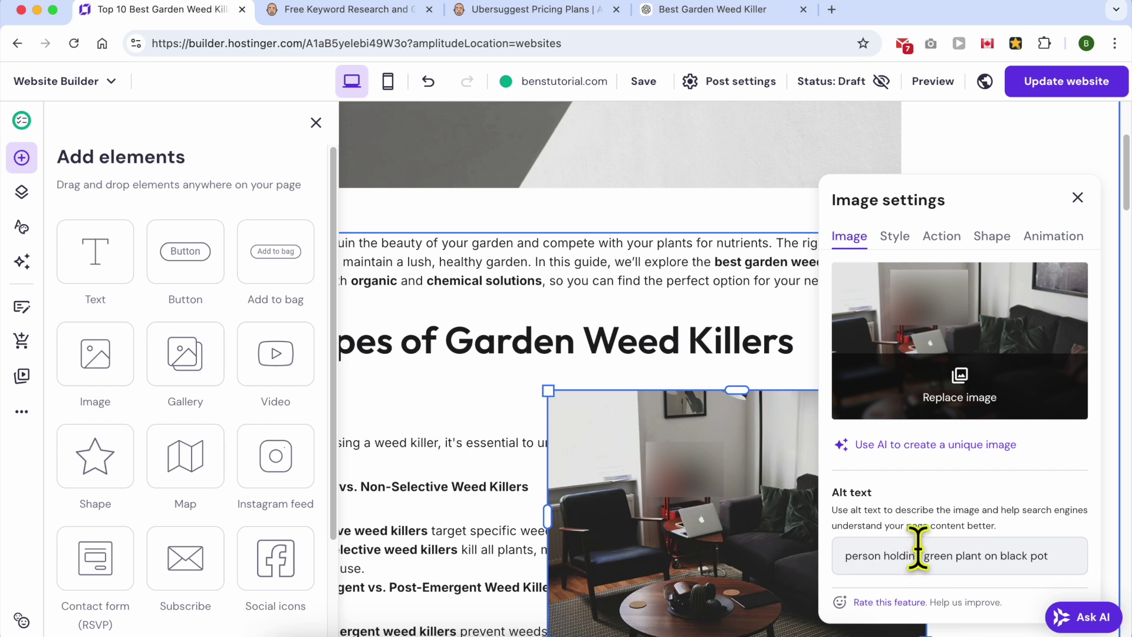
Step: Move the plant photo directly under the '1. Types of Garden Weed Killers' heading
left_click(716, 328)
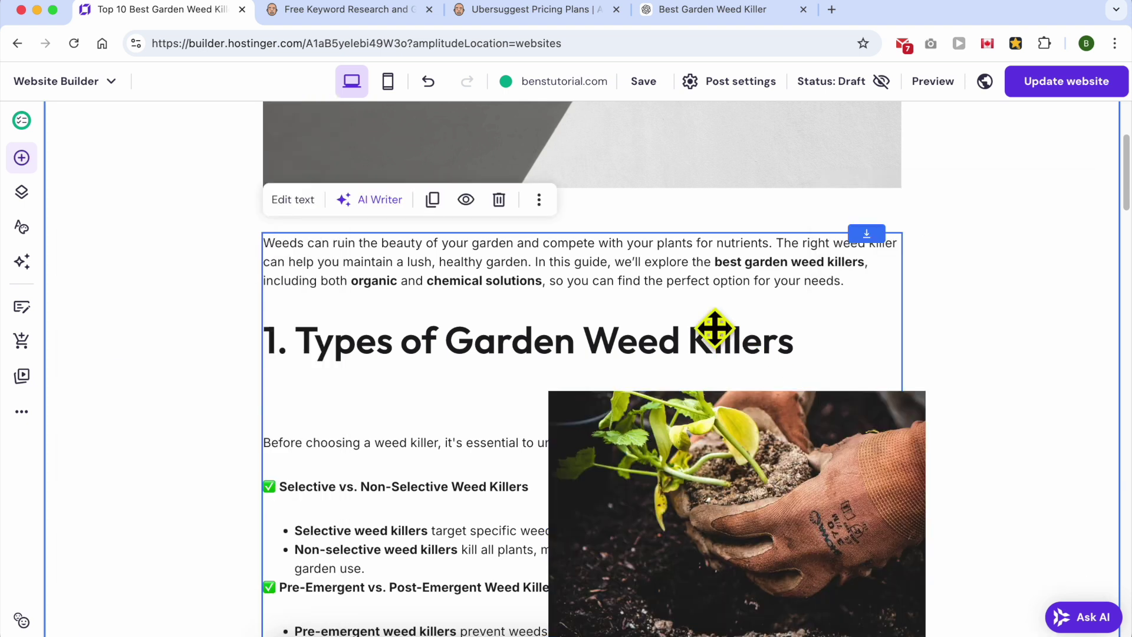
double_click(394, 417)
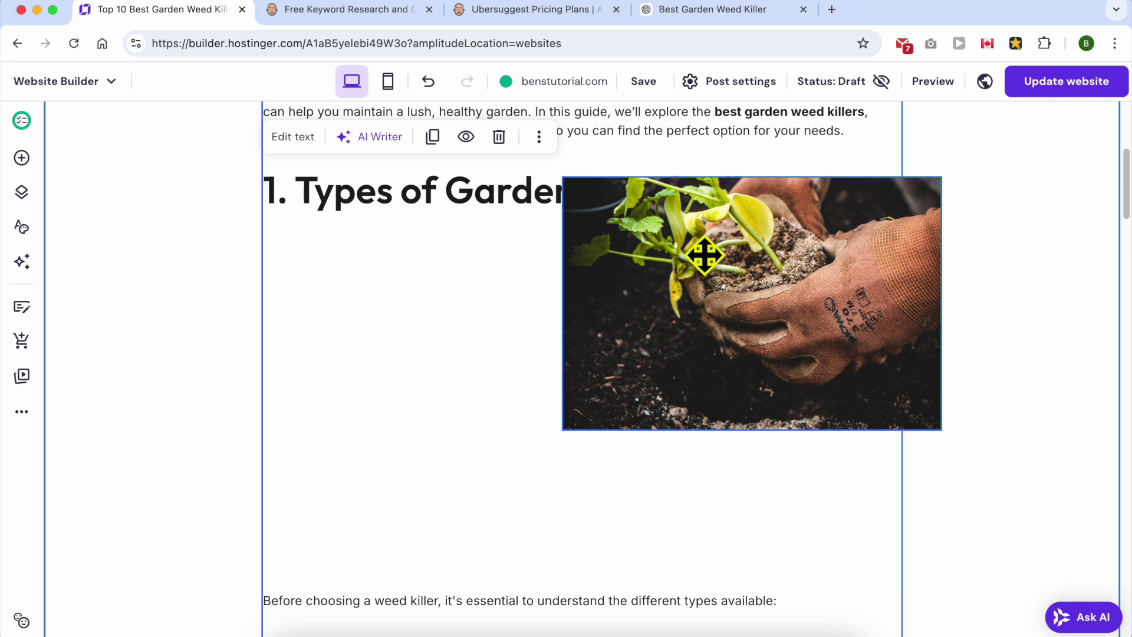
left_click_drag(703, 252, 490, 338)
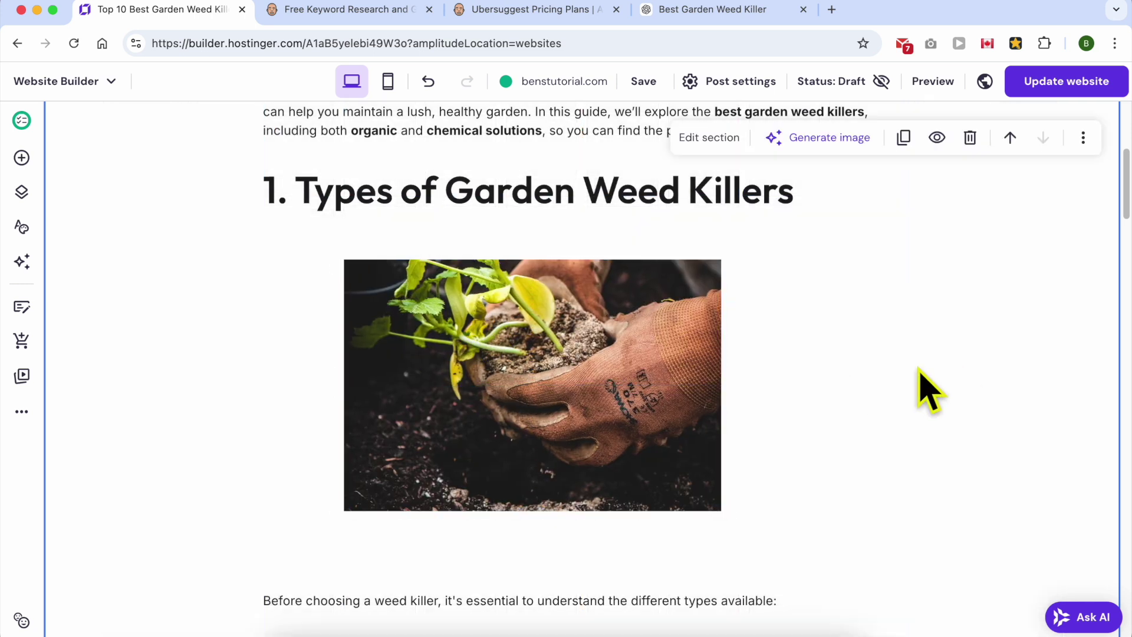
left_click(576, 320)
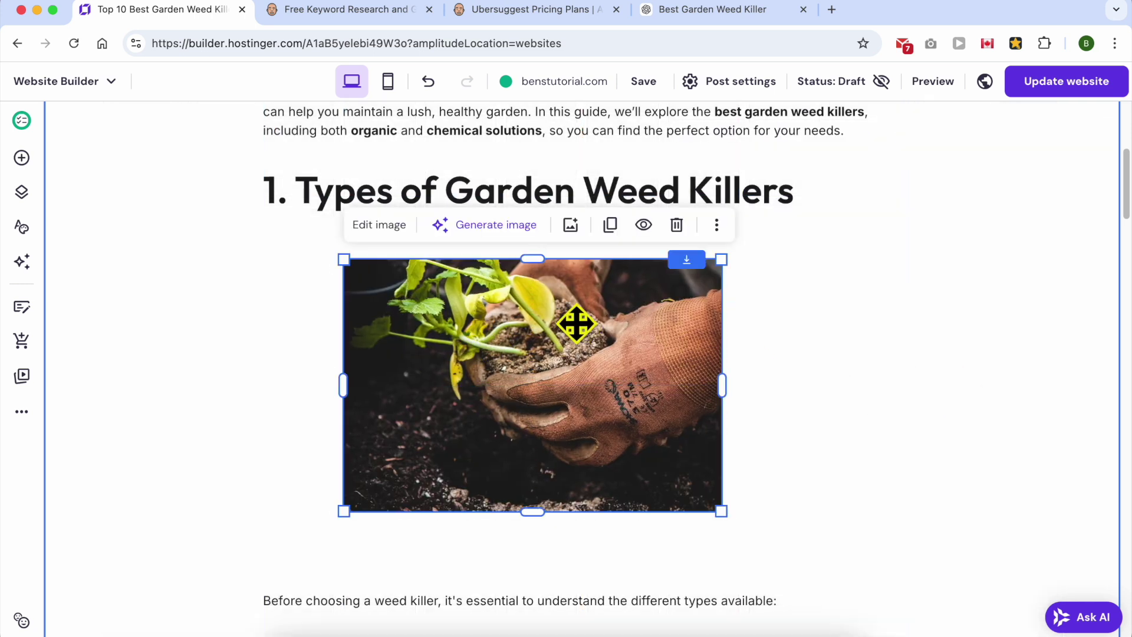
Step: Replace the seedling photo's stock alt text with 'A person using the Weed Killer'
left_click(380, 225)
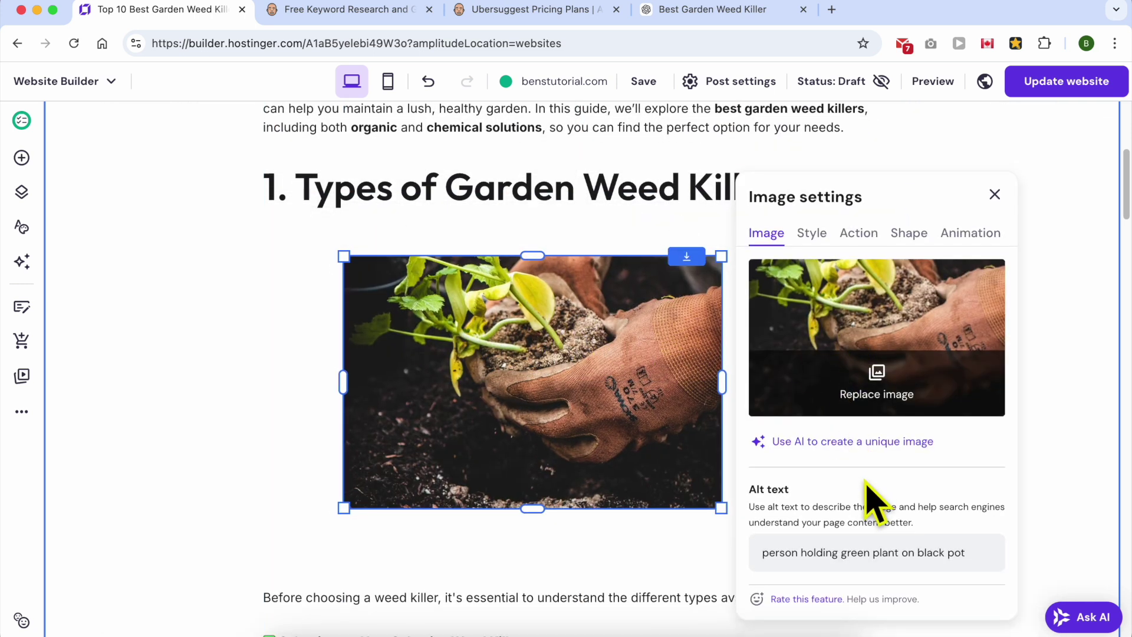
scroll(849, 507, "down", 1)
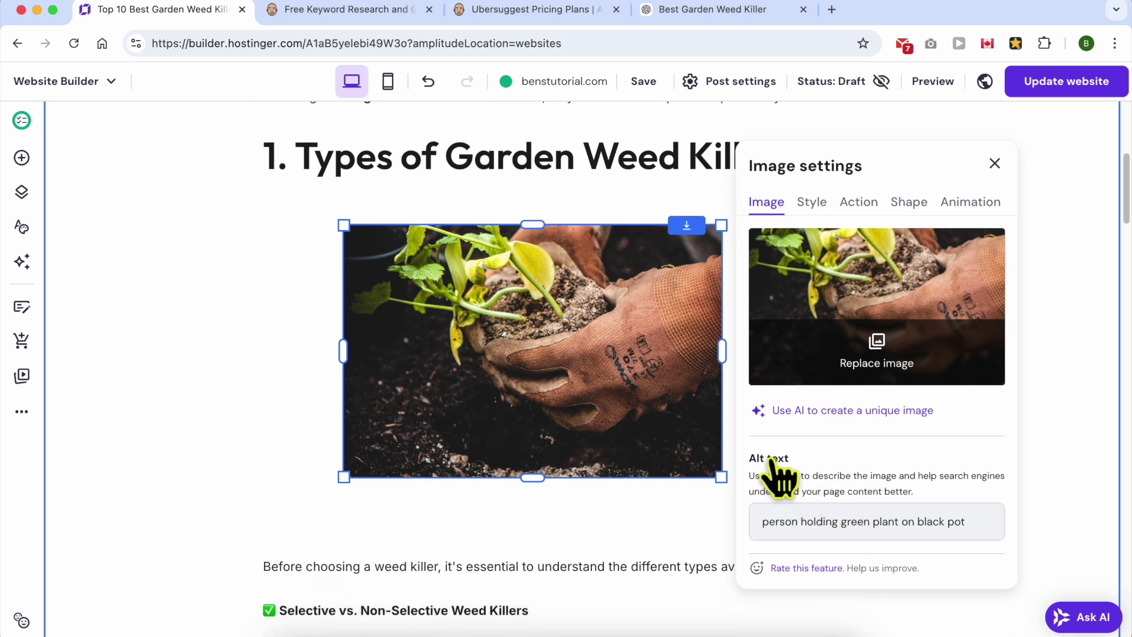
triple_click(786, 513)
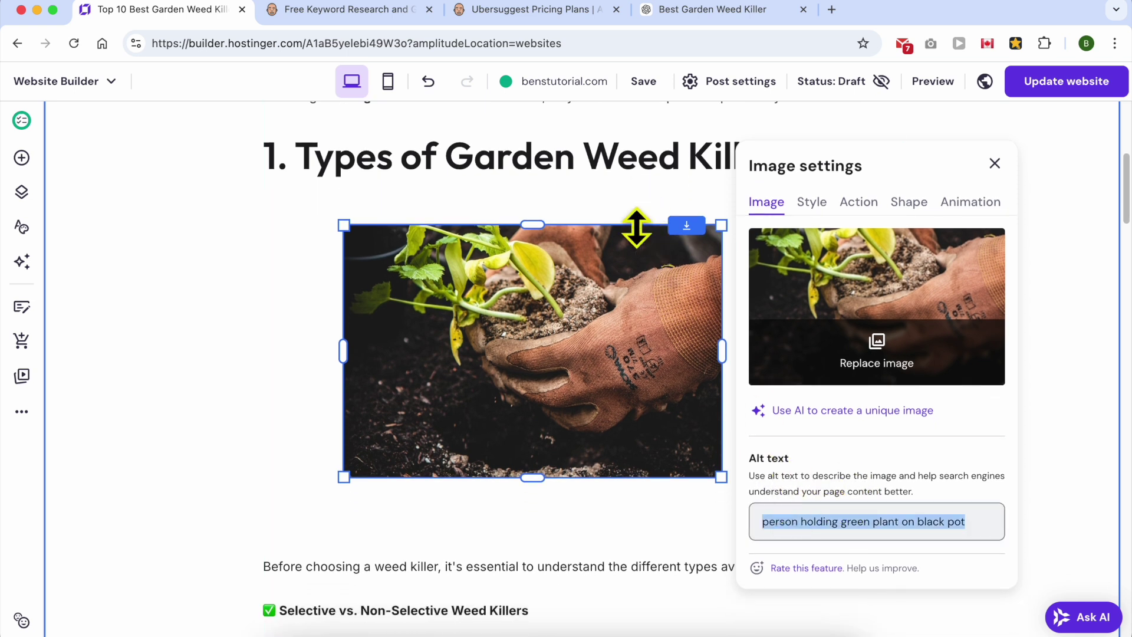
type("A person using the Weed Killer")
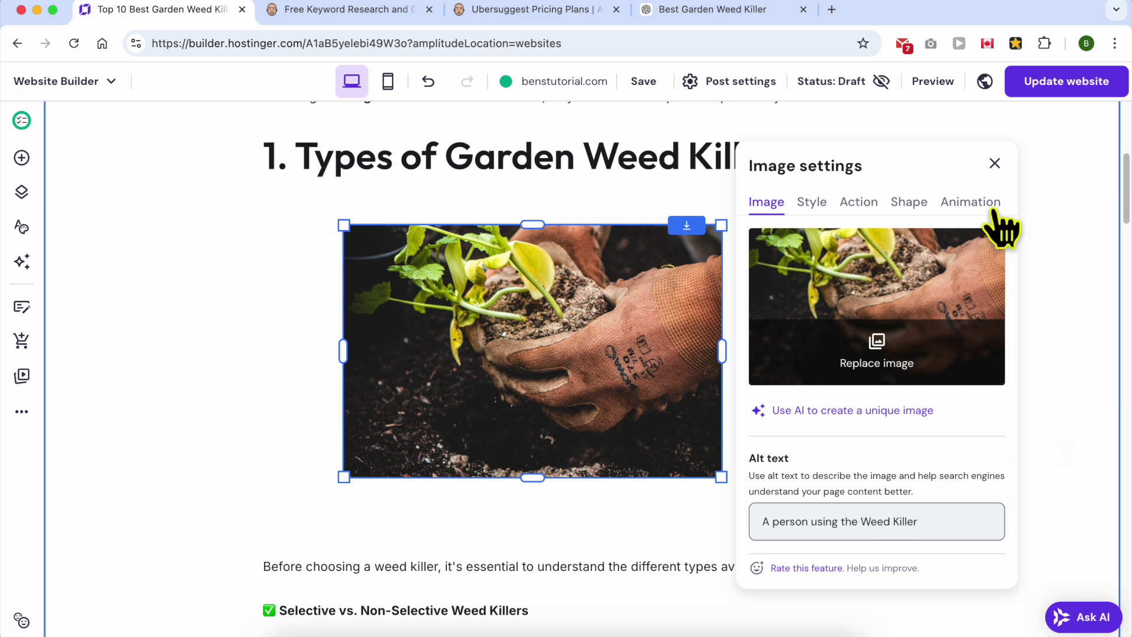
left_click(995, 164)
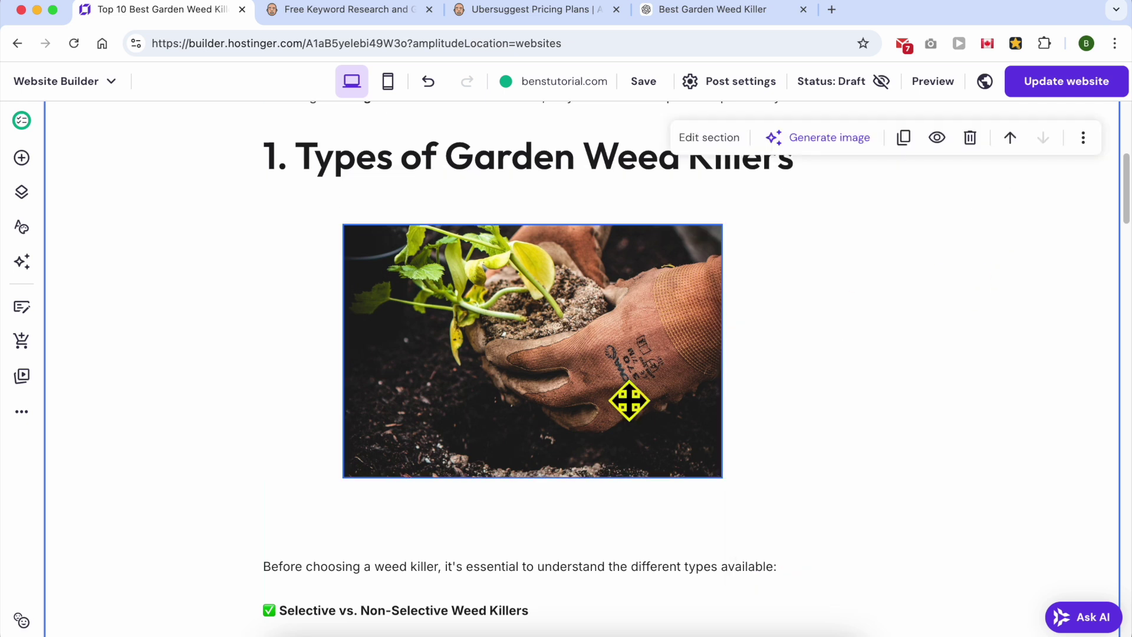
Step: Search the page for 'best' to locate the second section heading
scroll(622, 381, "down", 5)
scroll(458, 354, "up", 15)
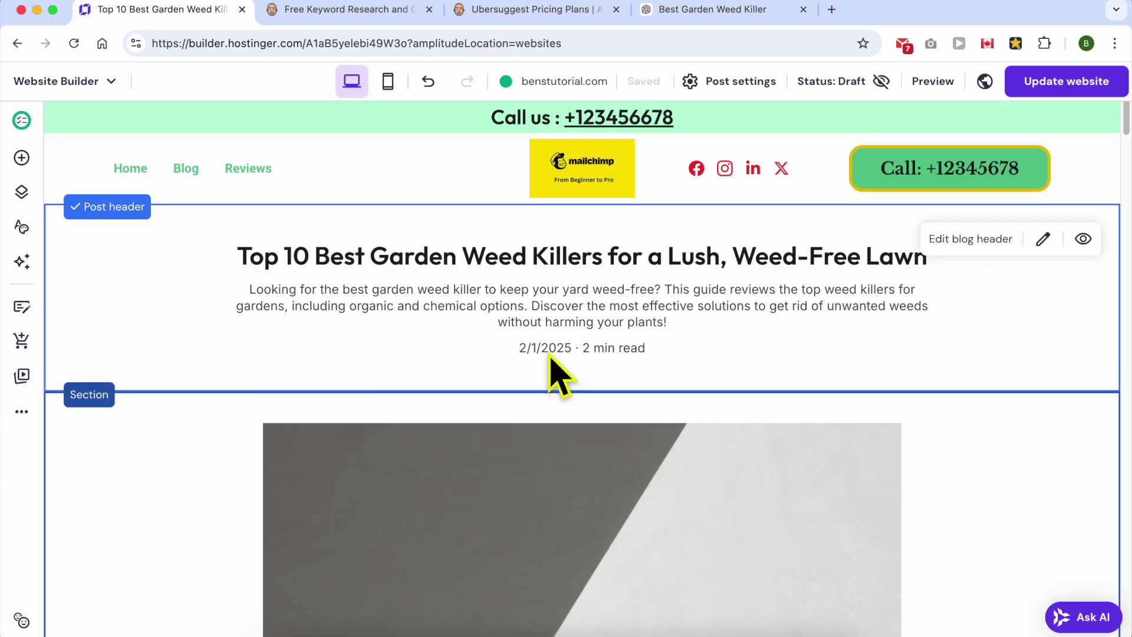
scroll(517, 476, "down", 5)
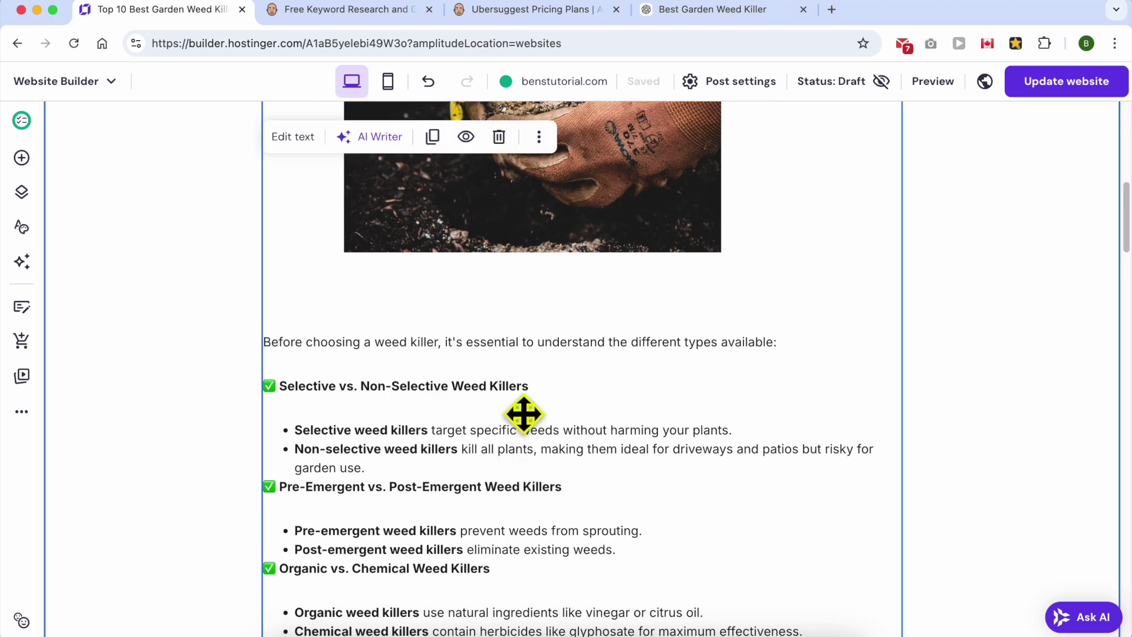
key("super+f")
type("best gard")
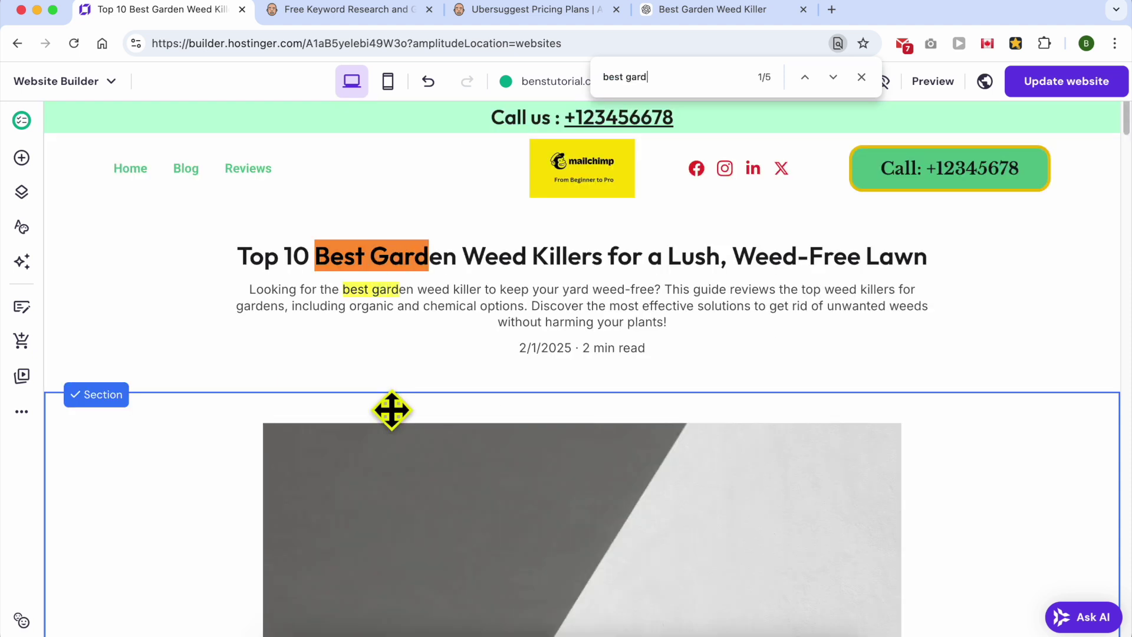
scroll(392, 410, "down", 15)
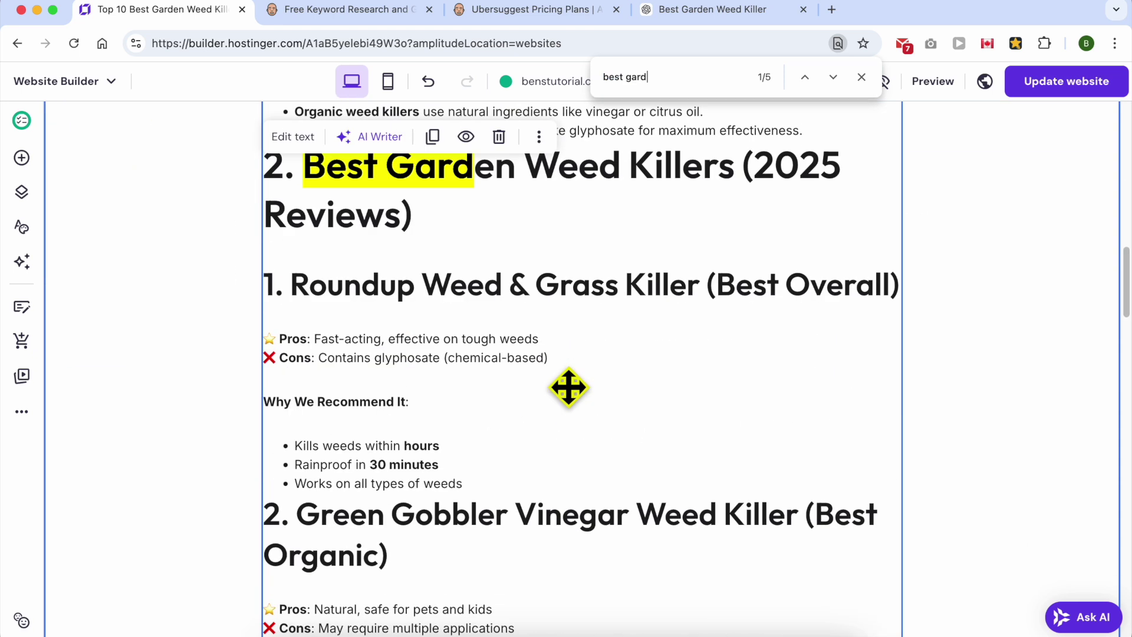
Step: Restyle '2. Best Garden Weed Killers (2025 Reviews)' from Heading 3 to Heading 2, then return to the SEO notes
double_click(450, 187)
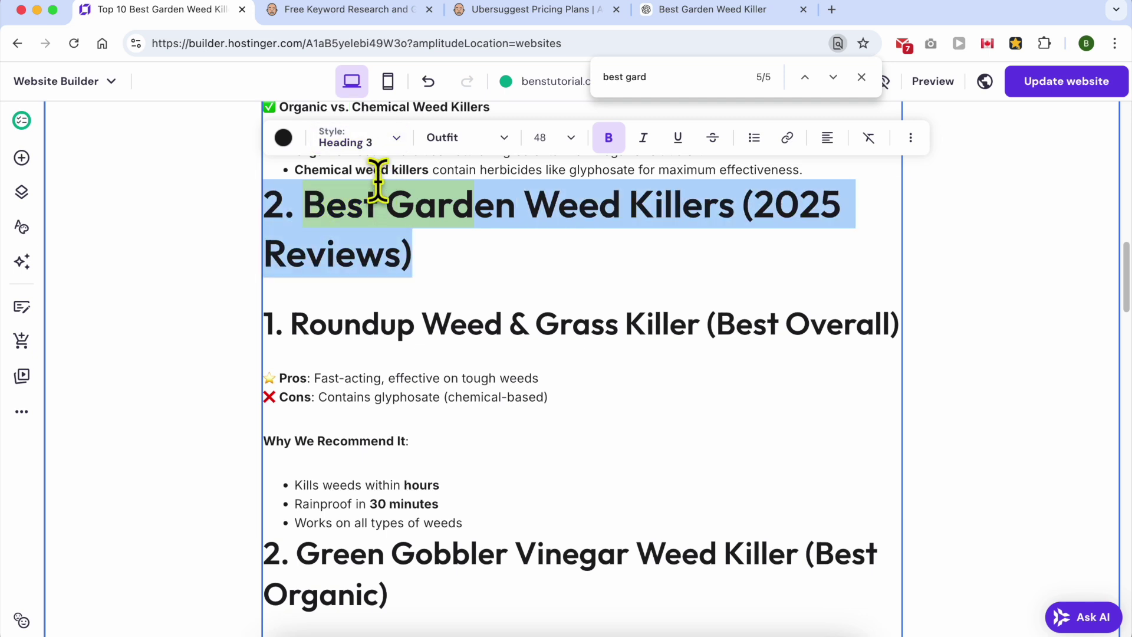
left_click(392, 145)
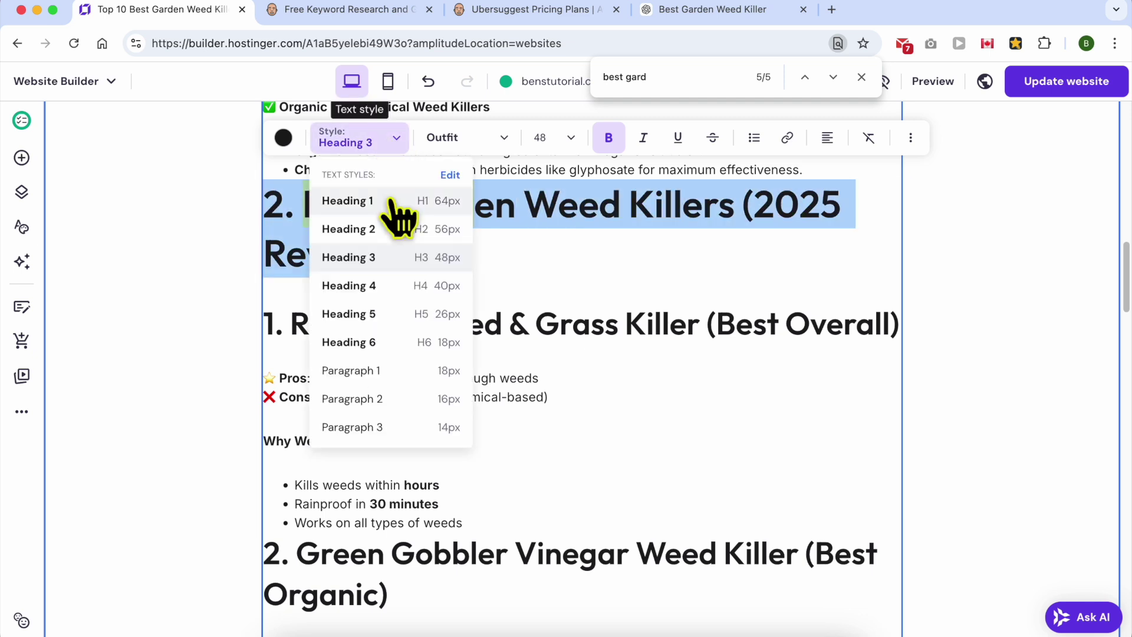
left_click(399, 230)
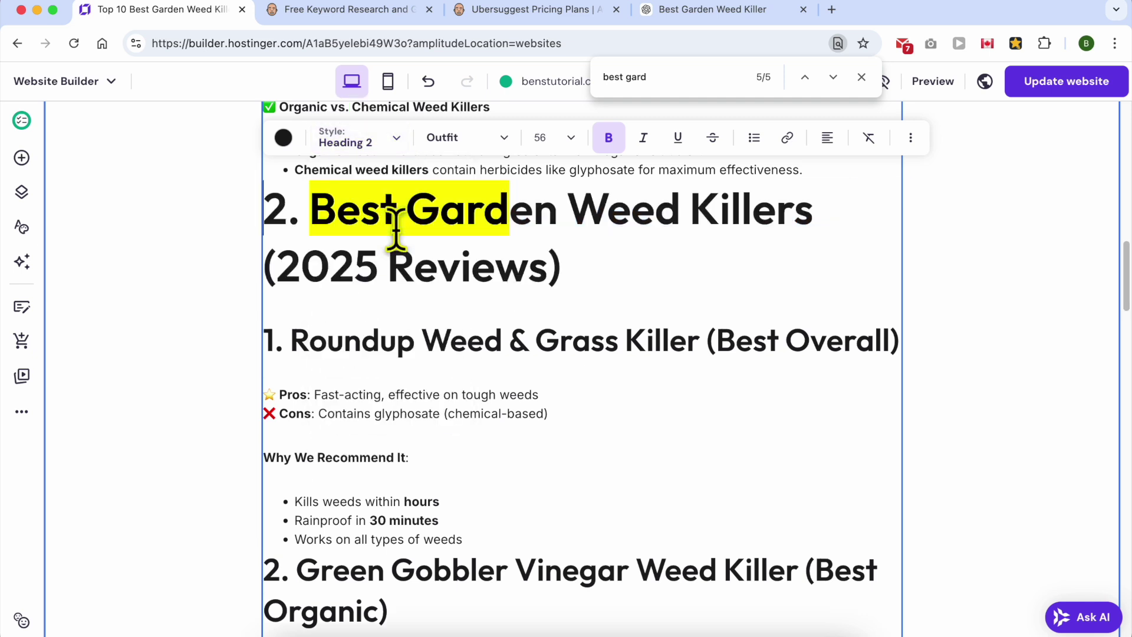
triple_click(504, 230)
left_click(387, 227)
left_click_drag(311, 210, 813, 211)
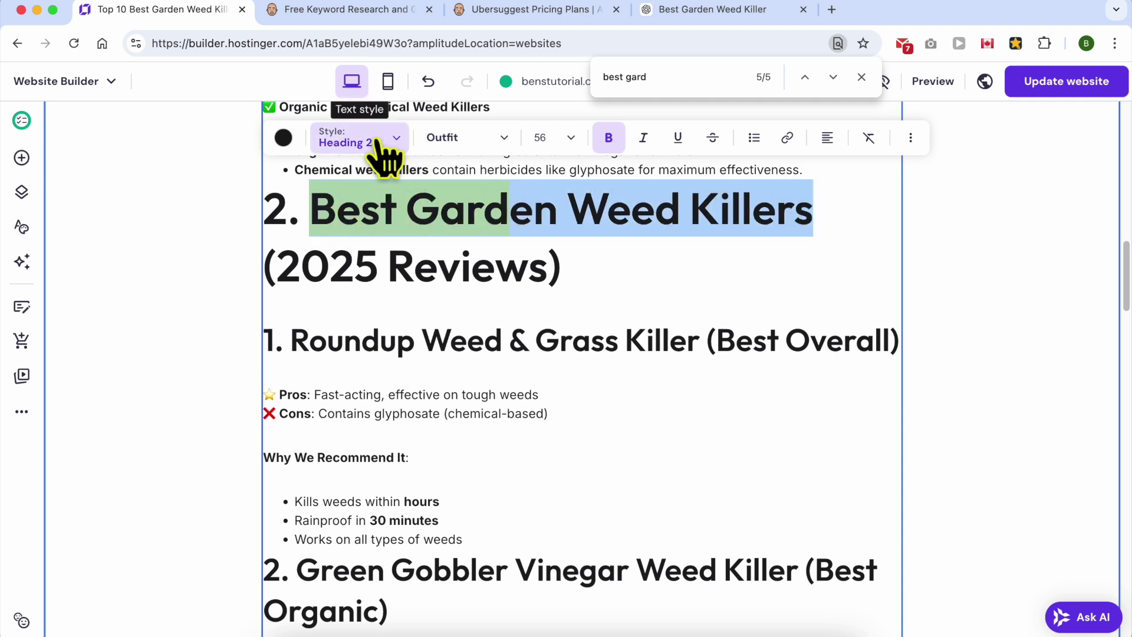
key("super+Tab")
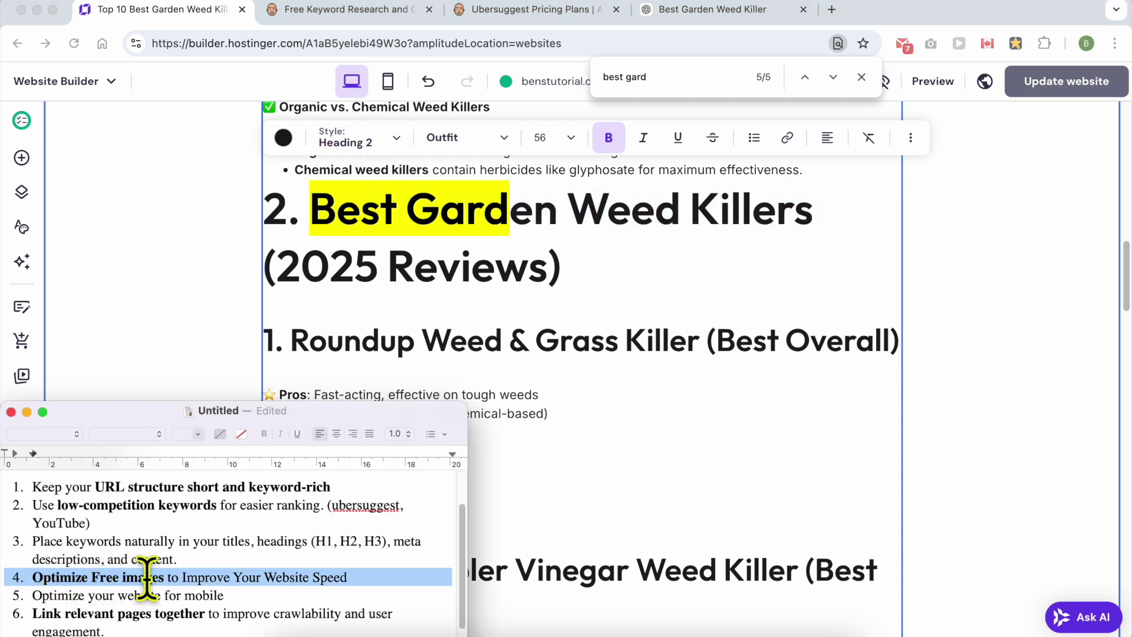
Step: Open the plant photo's settings and browse the media library for a replacement without choosing one
left_click(546, 362)
scroll(554, 377, "up", 15)
scroll(590, 407, "down", 3)
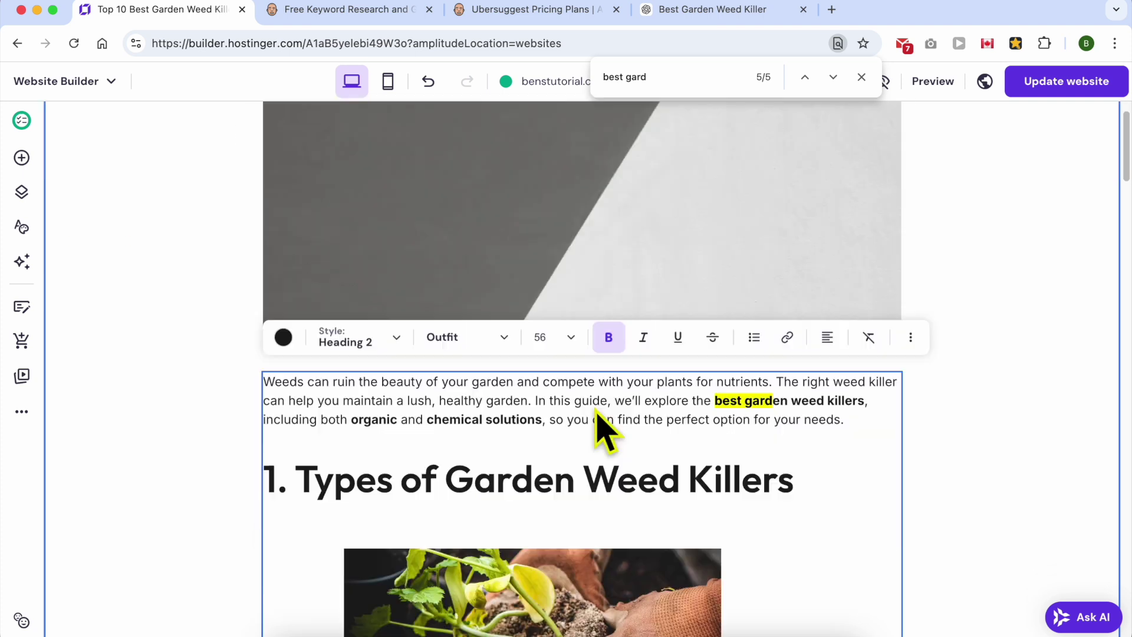
scroll(595, 413, "down", 4)
left_click(551, 356)
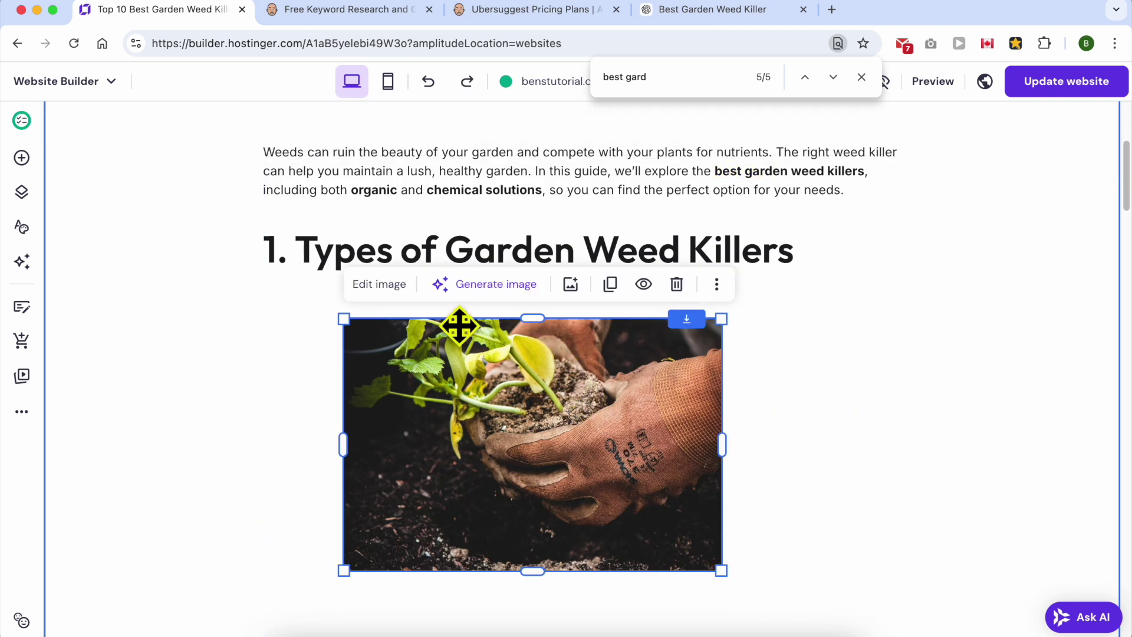
left_click(386, 285)
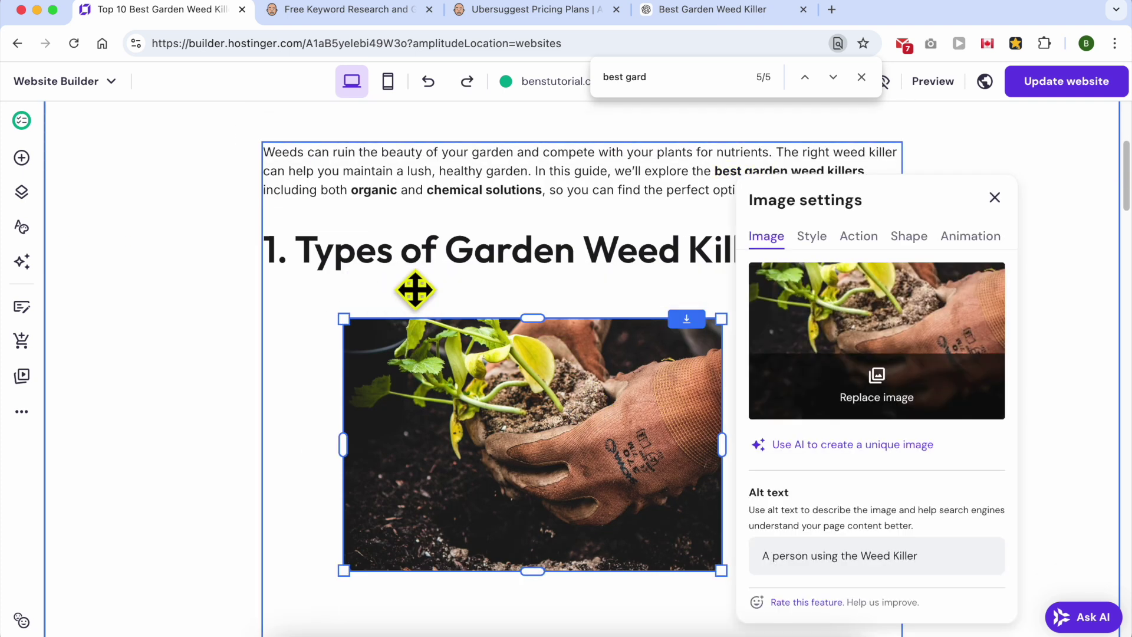
left_click(913, 408)
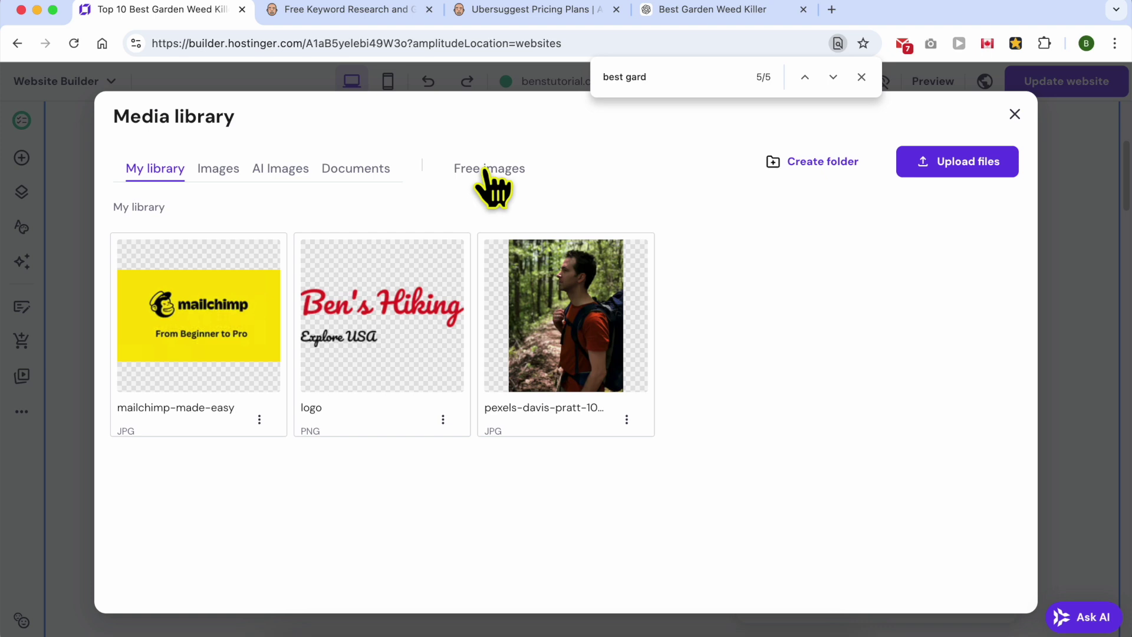
left_click(1015, 114)
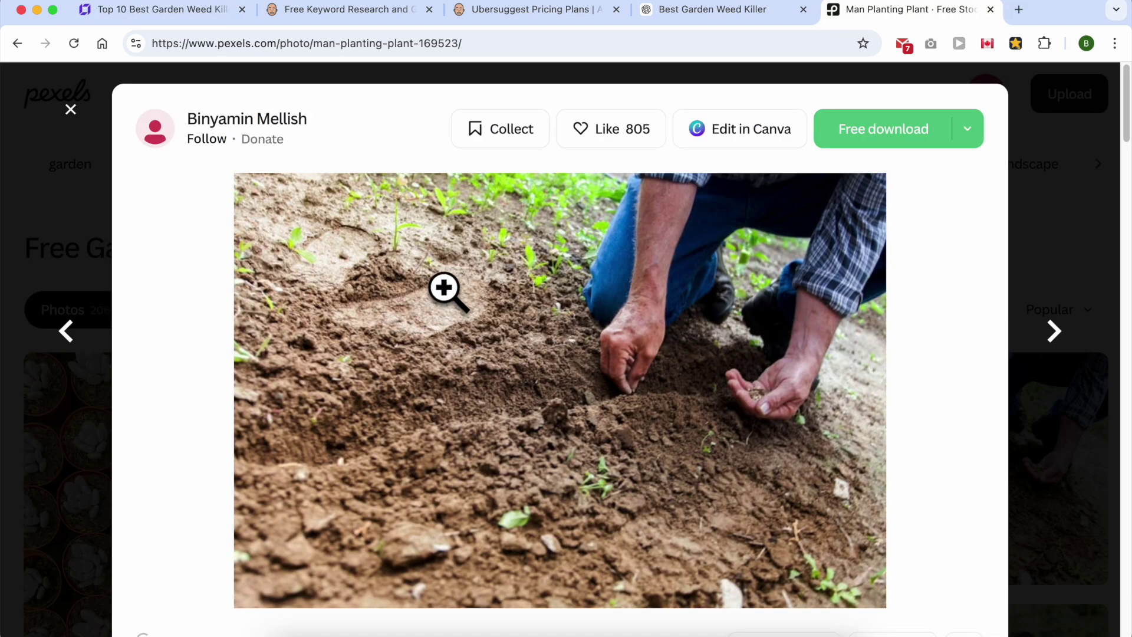
Step: Copy the Pexels 'Man Planting Plant' photo to the clipboard
right_click(447, 288)
left_click(481, 331)
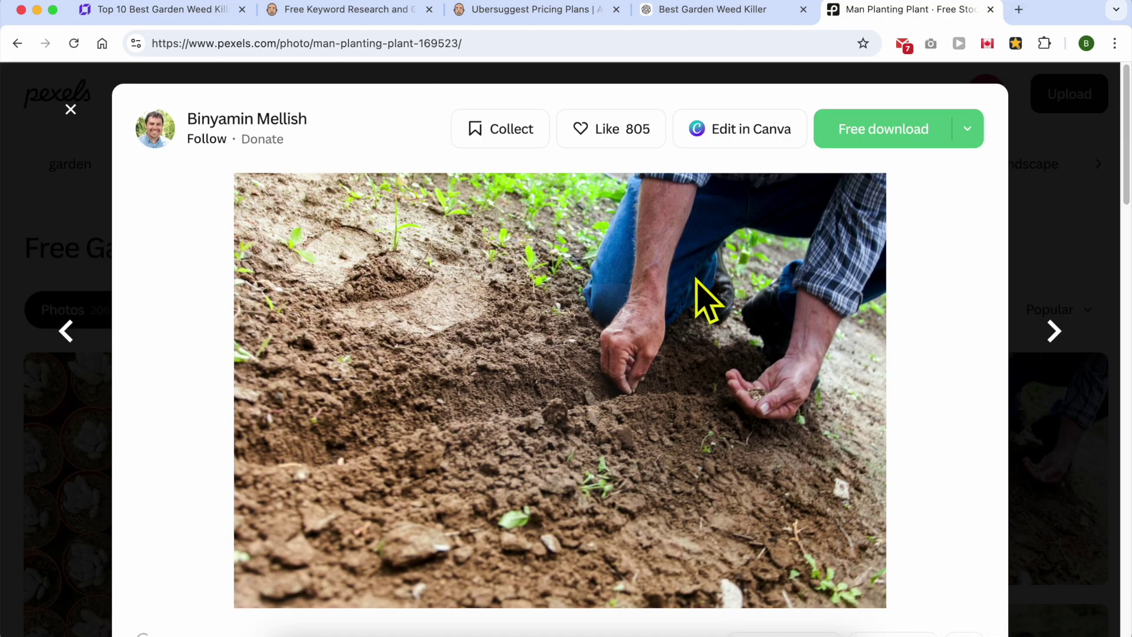
right_click(522, 266)
left_click(544, 310)
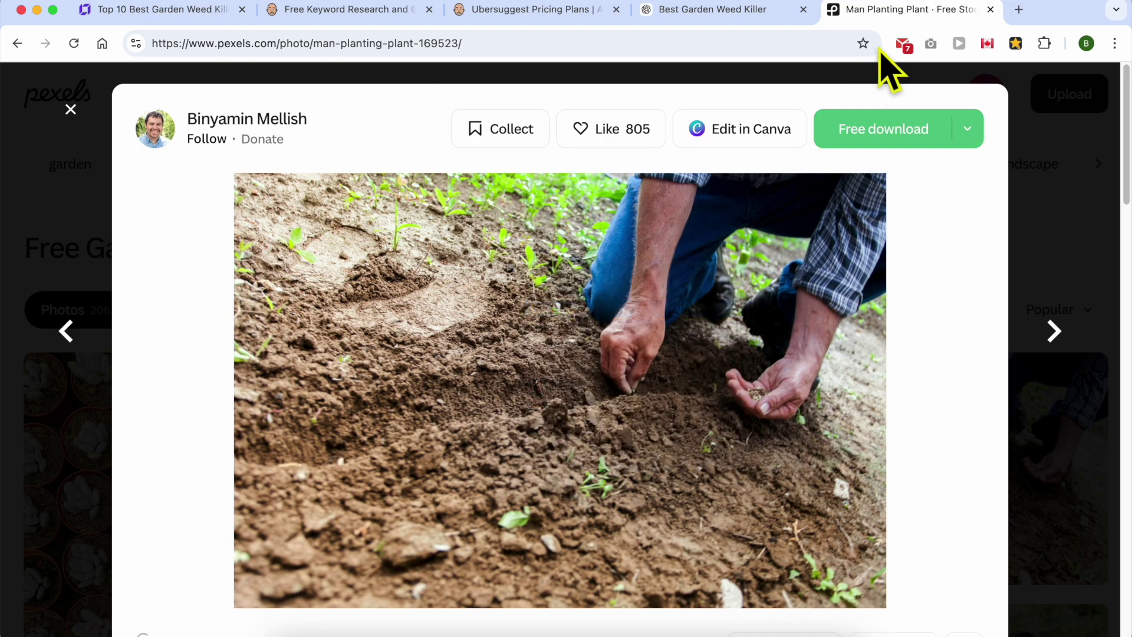
Step: Load photopea.com in the same tab
left_click(754, 45)
type("p")
key("Return")
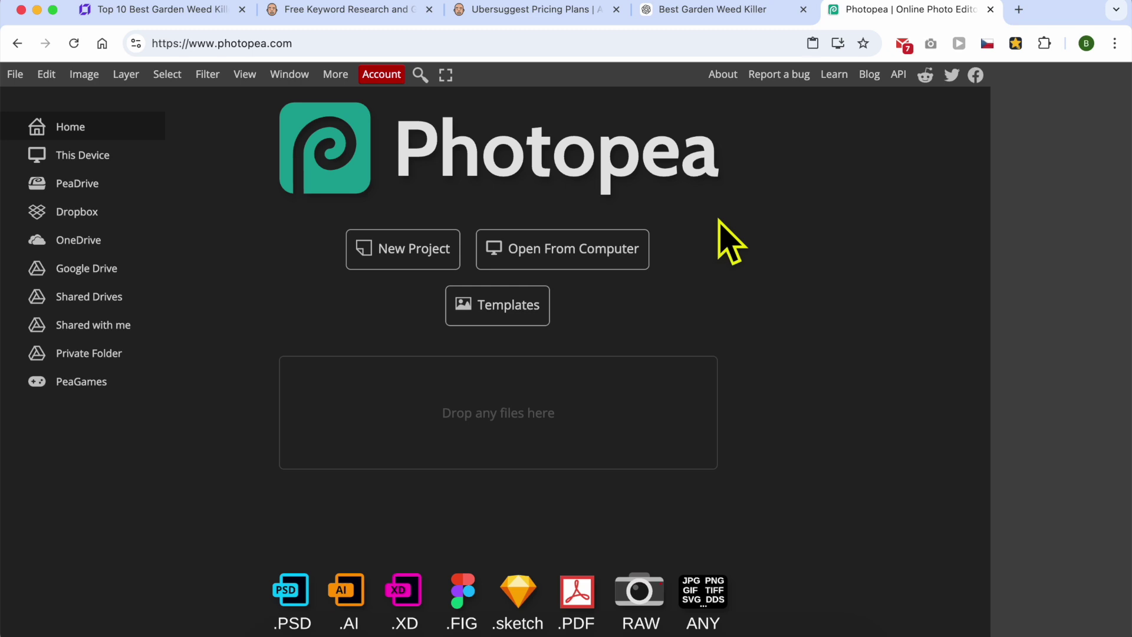
Step: Paste the copied planting photo into Photopea and start a JPG export
key("ctrl+v")
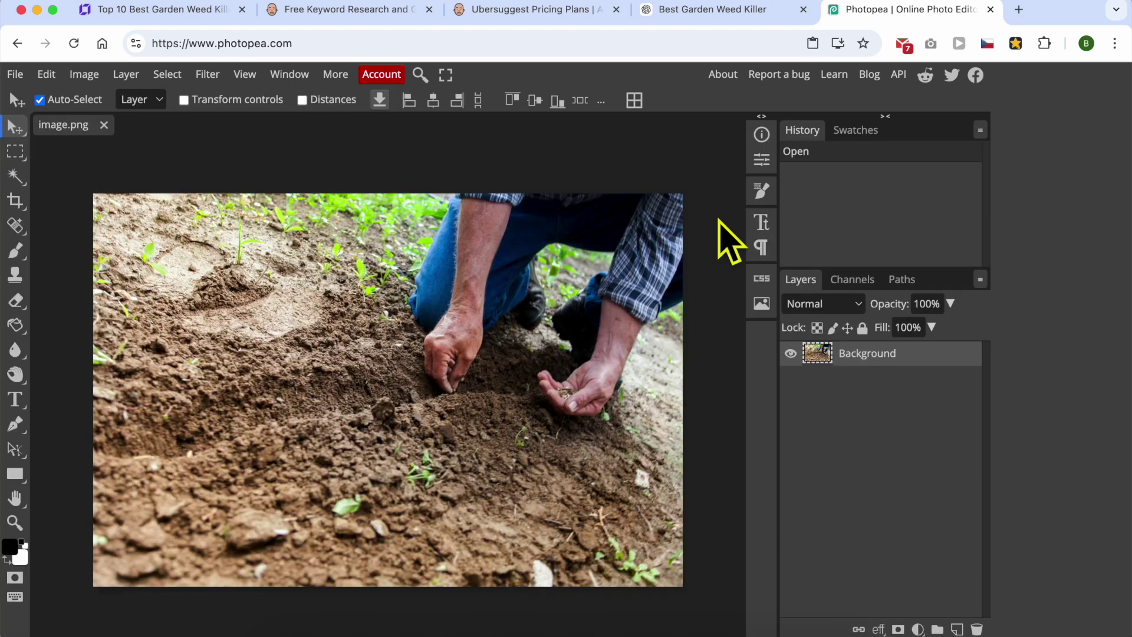
left_click(15, 74)
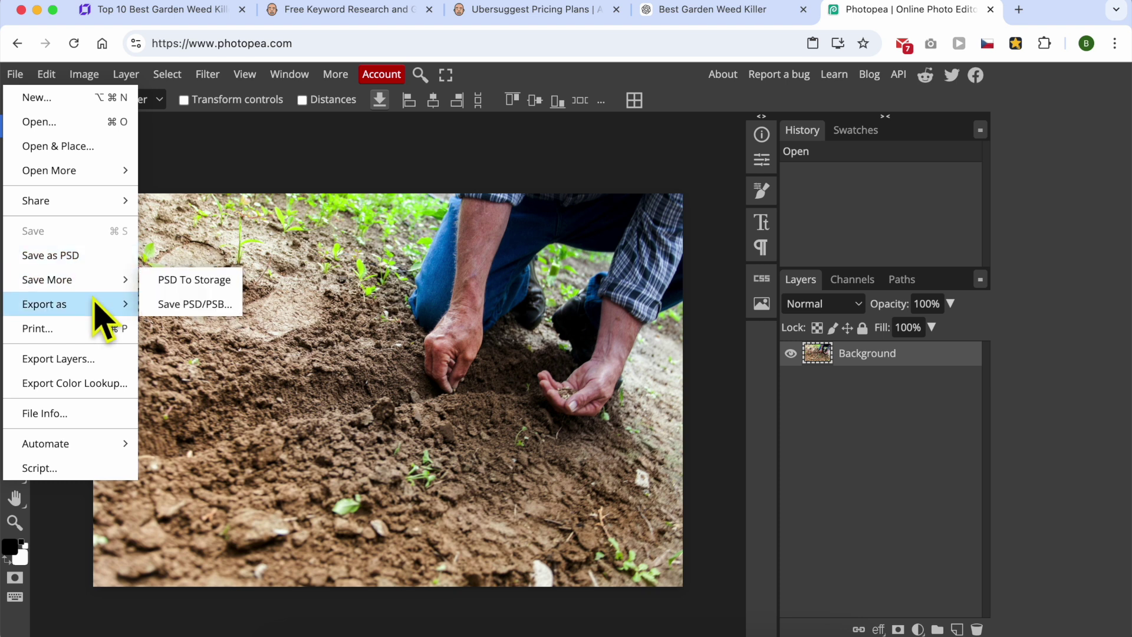
mouse_move(125, 307)
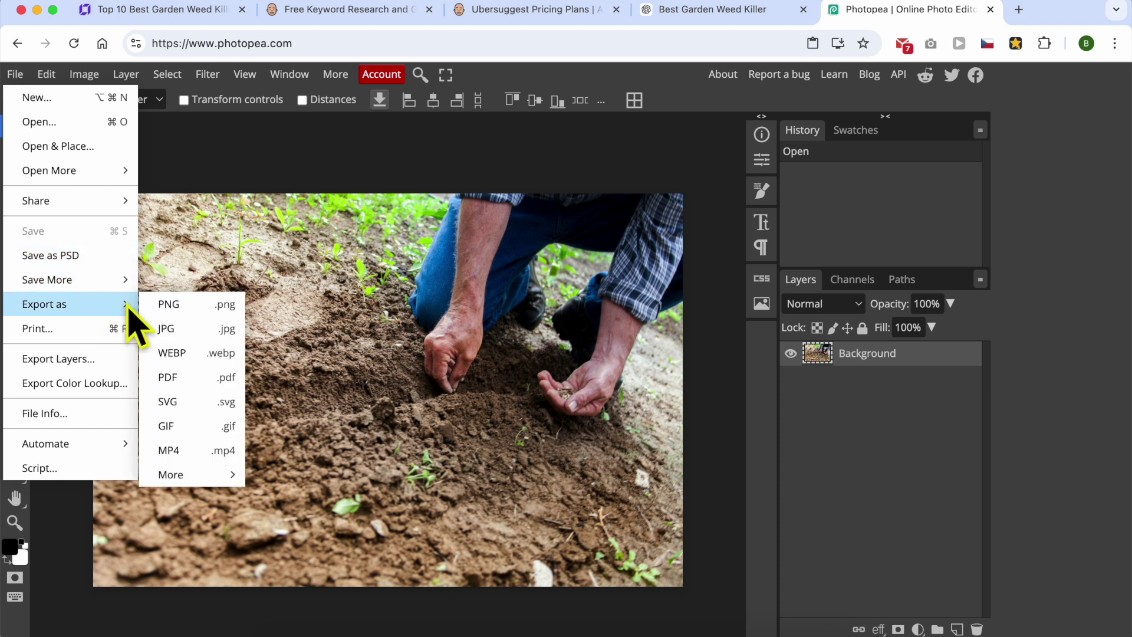
left_click(202, 330)
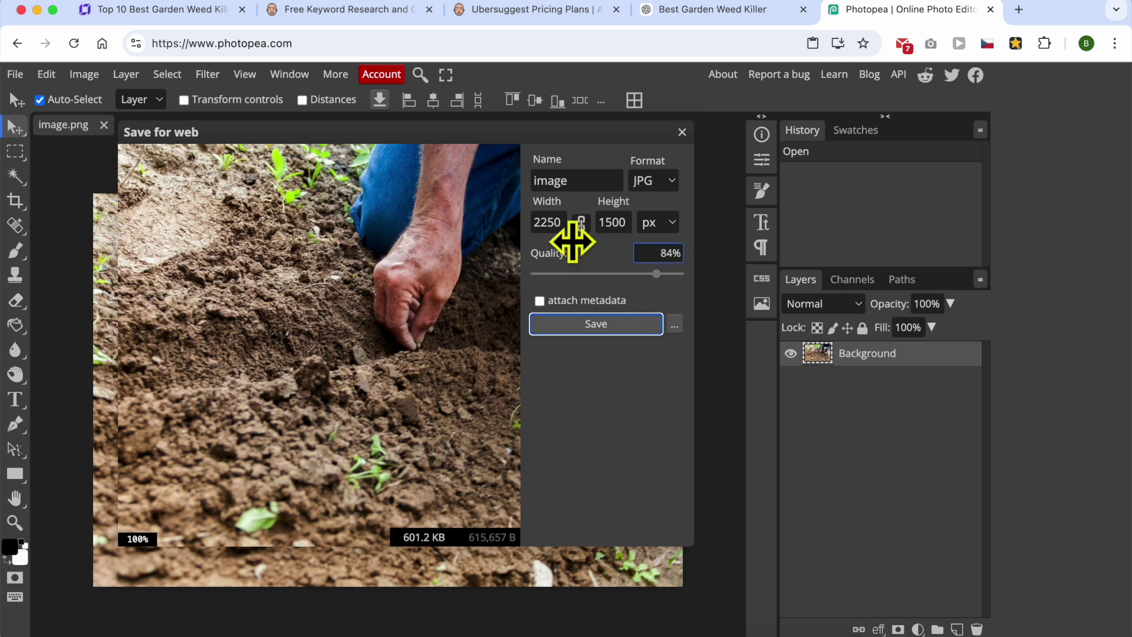
Step: Export it as image.jpg, 850 px wide at 60% quality (about 91.7 KB)
left_click(546, 223)
type("1")
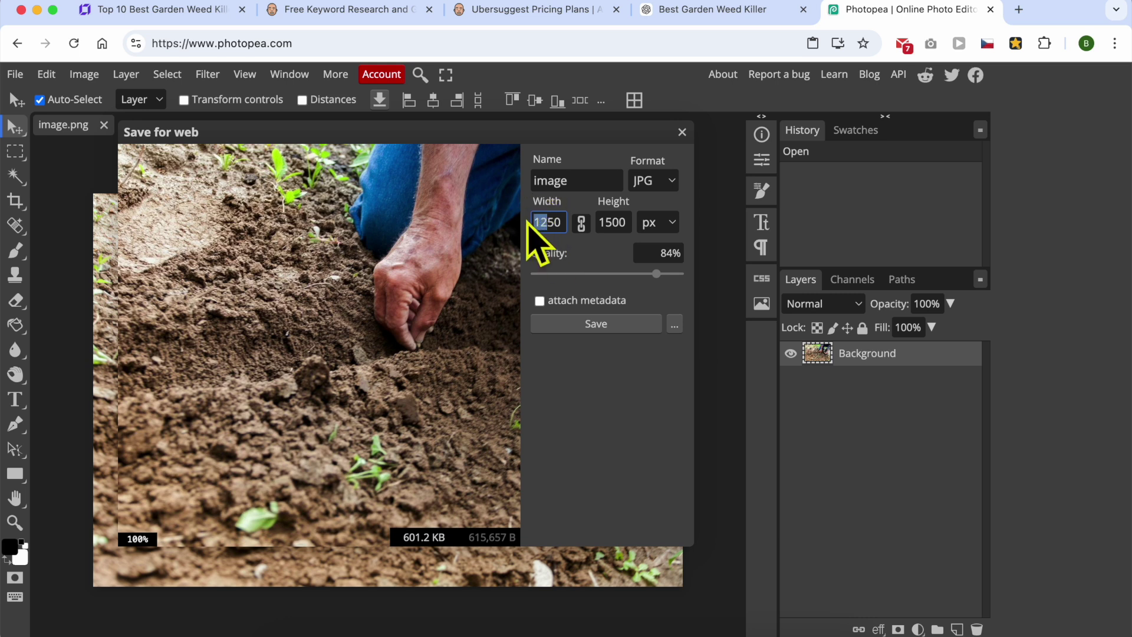
left_click(620, 385)
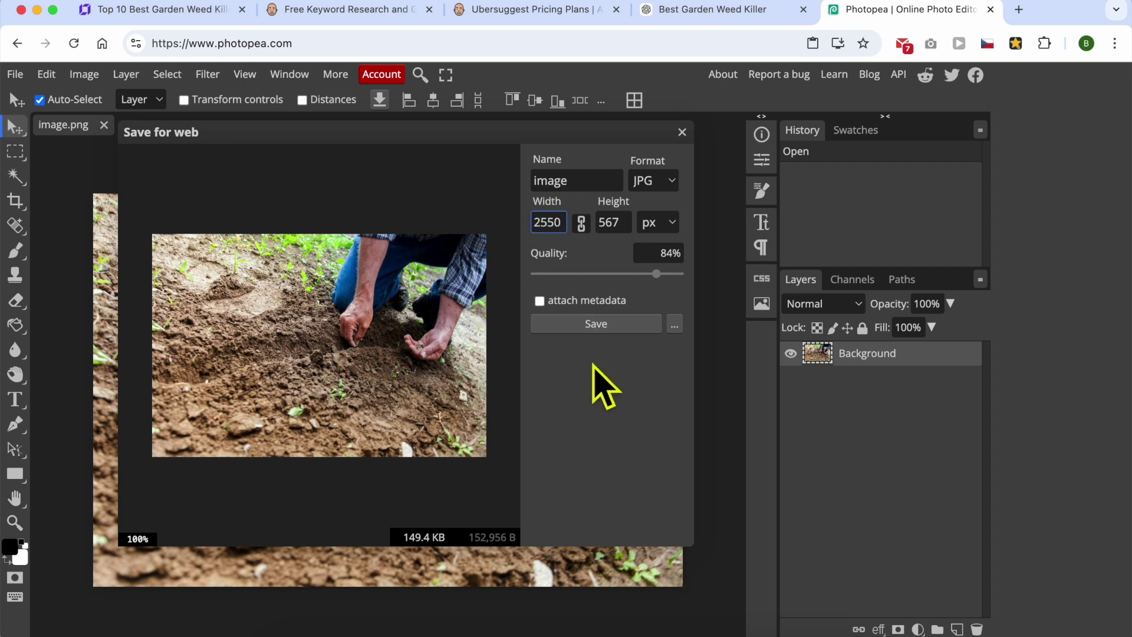
left_click(596, 371)
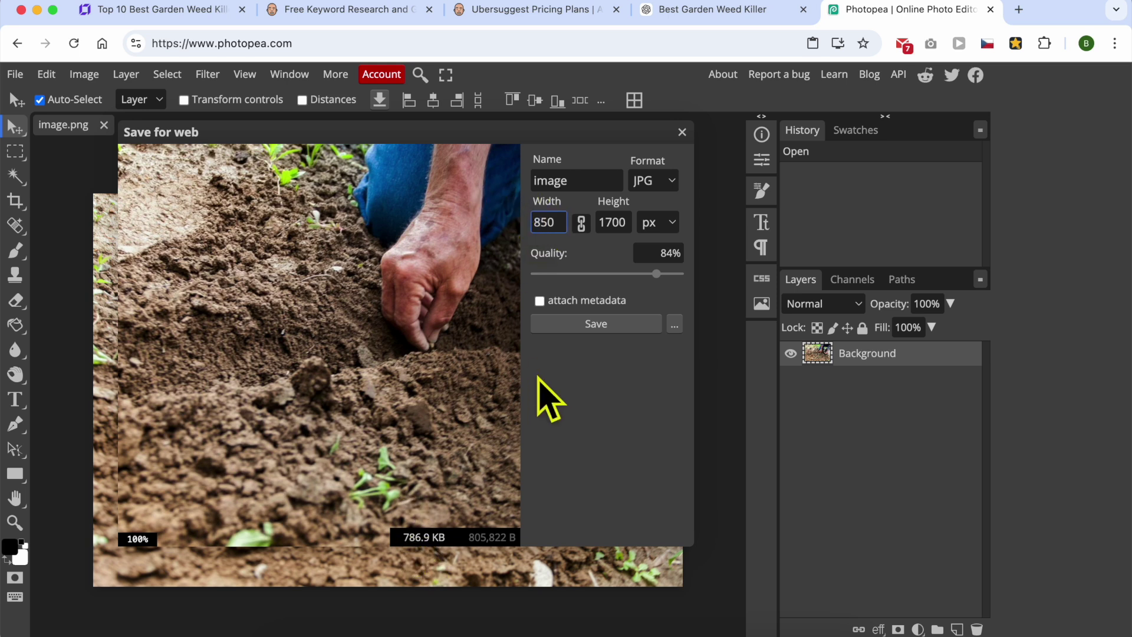
type("850")
left_click(589, 431)
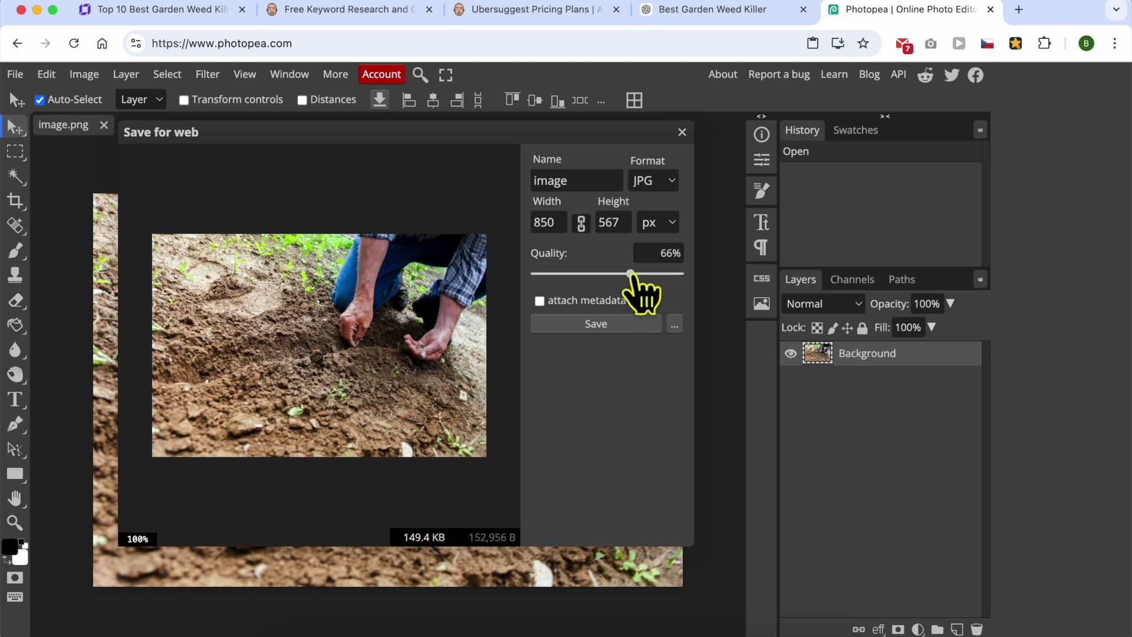
left_click_drag(661, 275, 639, 274)
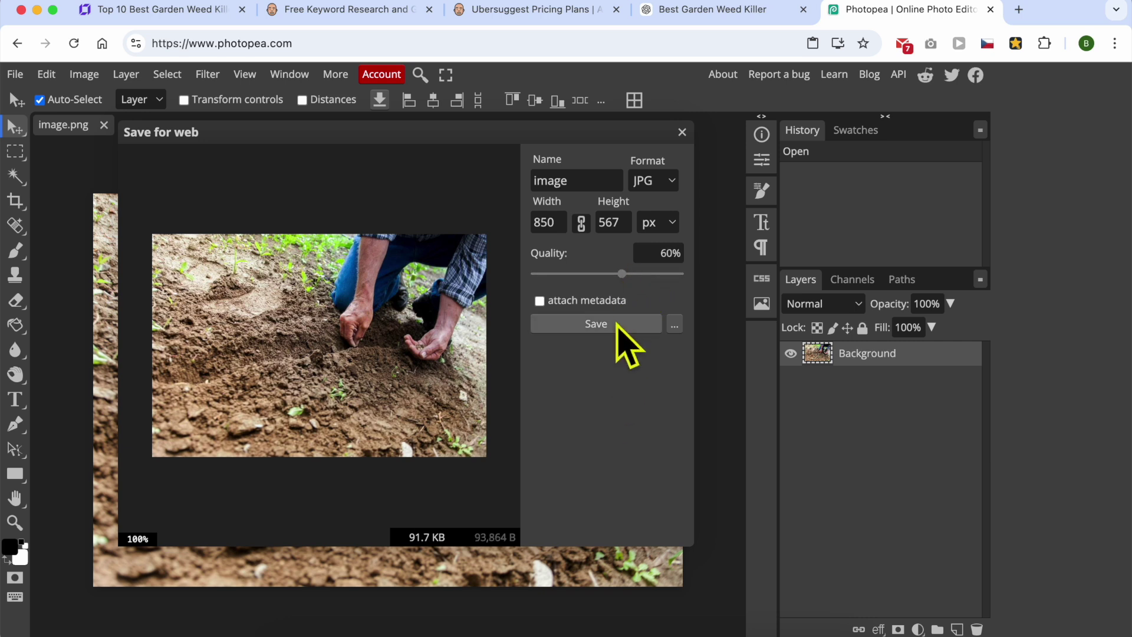
left_click(617, 325)
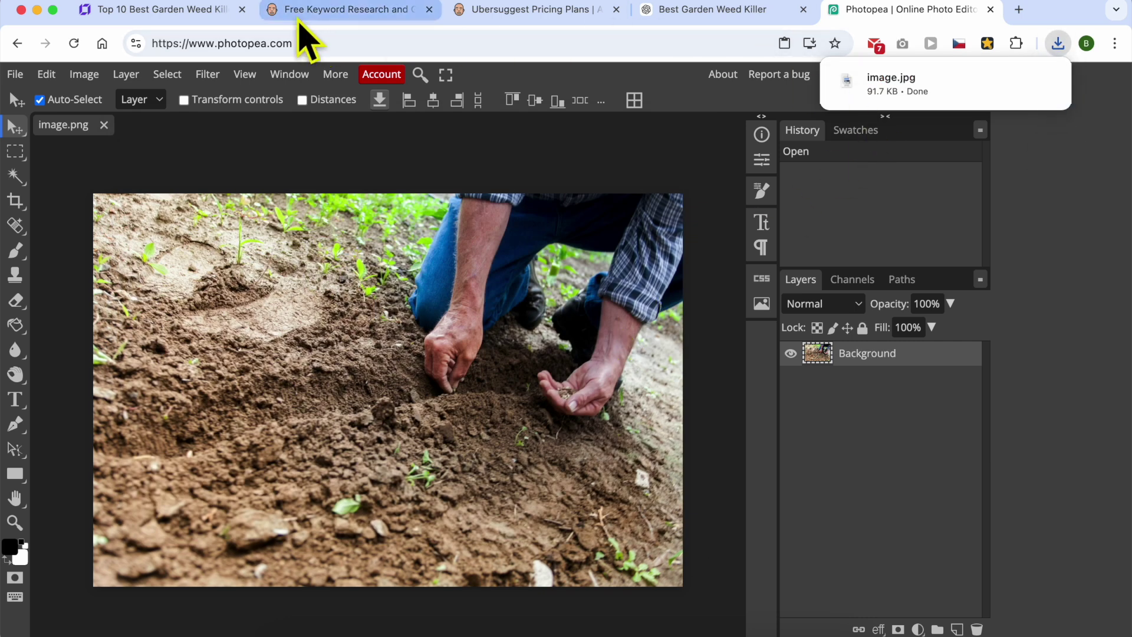
Step: Replace the builder image with the uploaded image.jpg and place it under the first heading
left_click(299, 13)
left_click(224, 12)
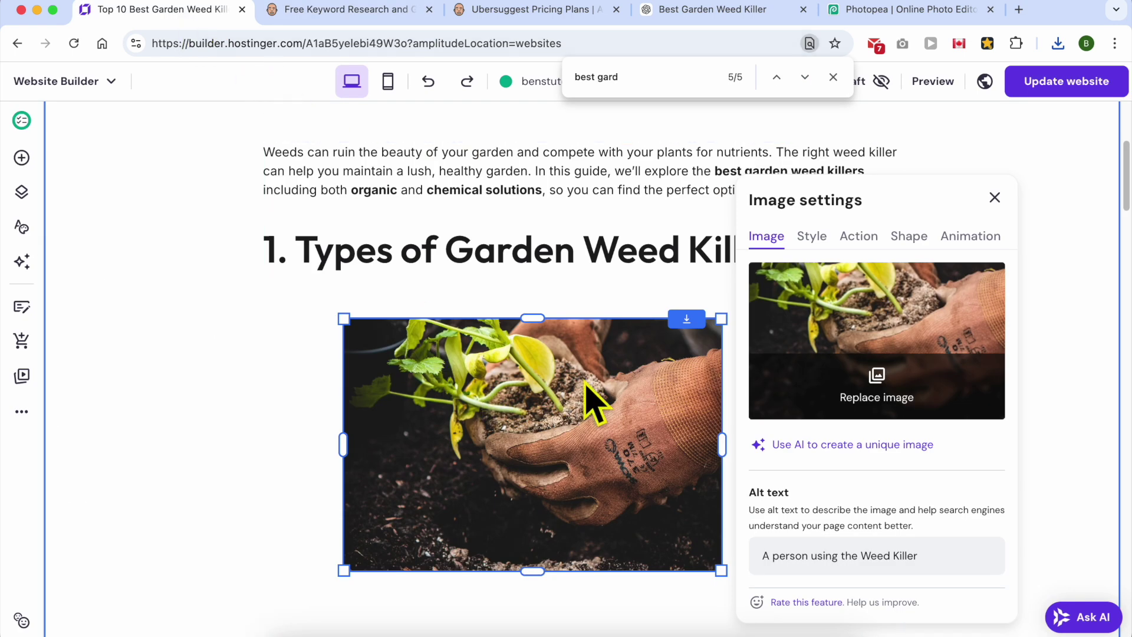
left_click(877, 390)
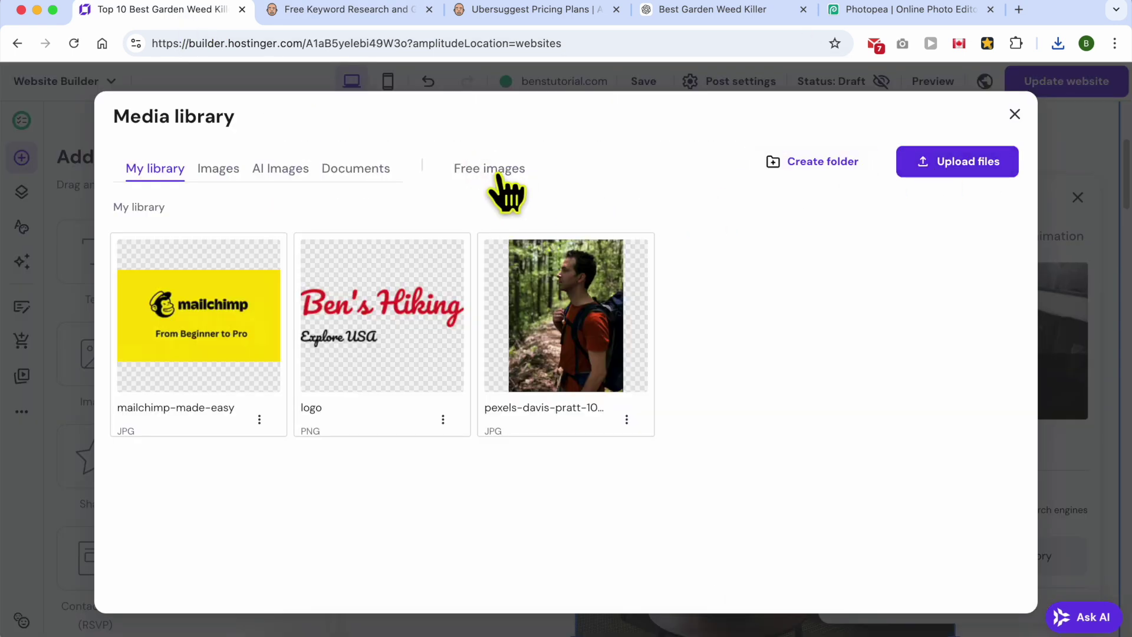
left_click(960, 165)
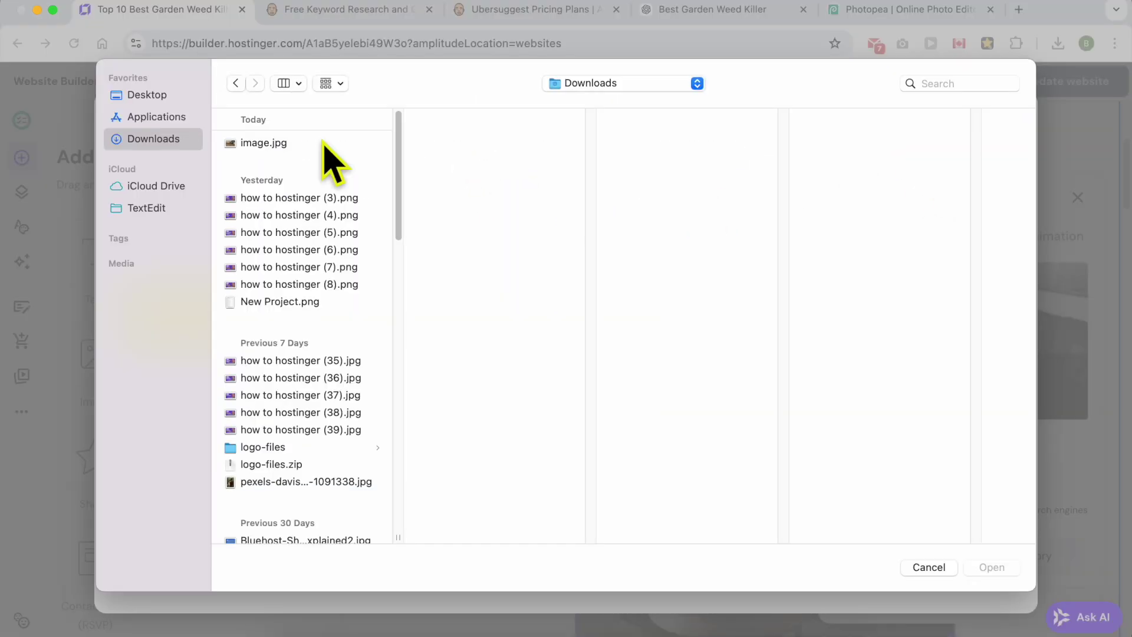
double_click(324, 143)
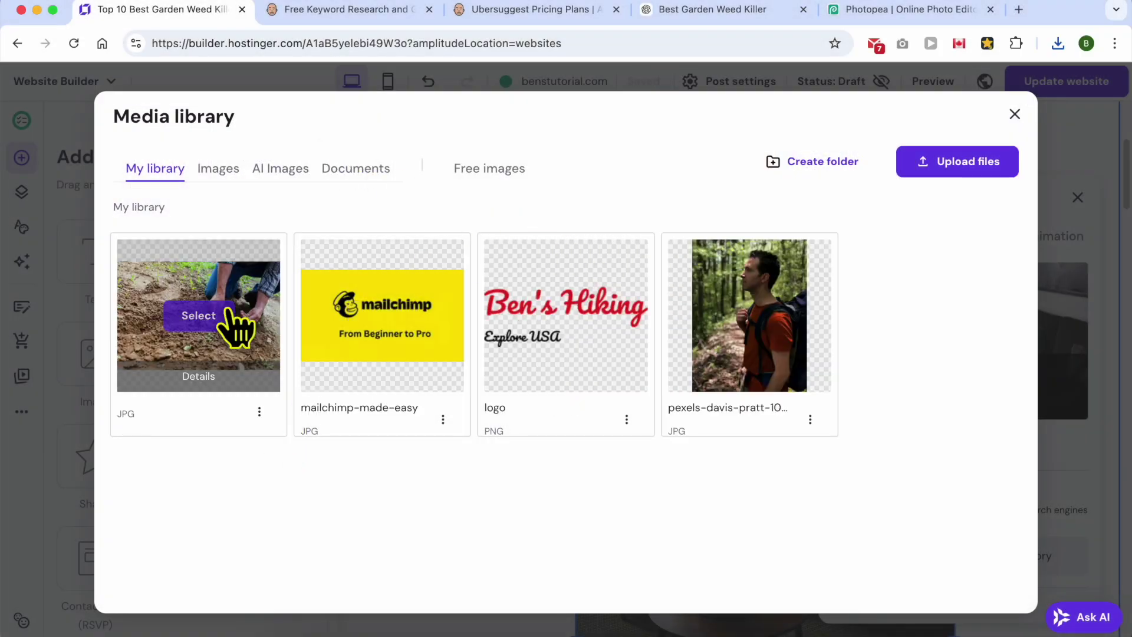
left_click(233, 319)
left_click_drag(588, 339, 485, 399)
Step: Set the photo's alt text to 'a person killing weed in his garden'
left_click(391, 288)
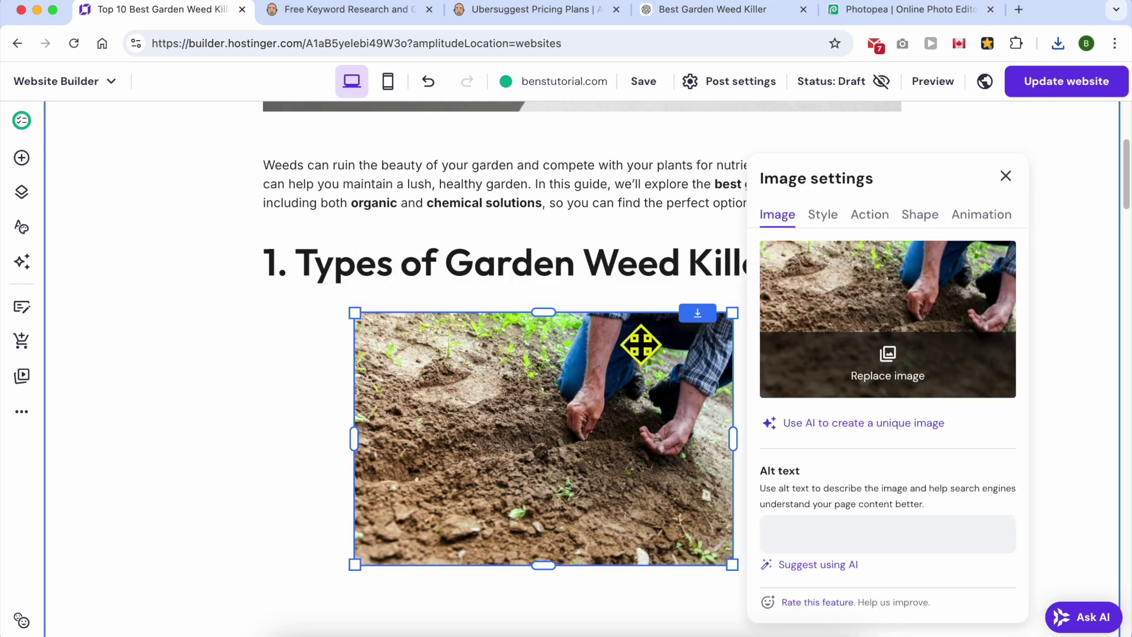
left_click(826, 531)
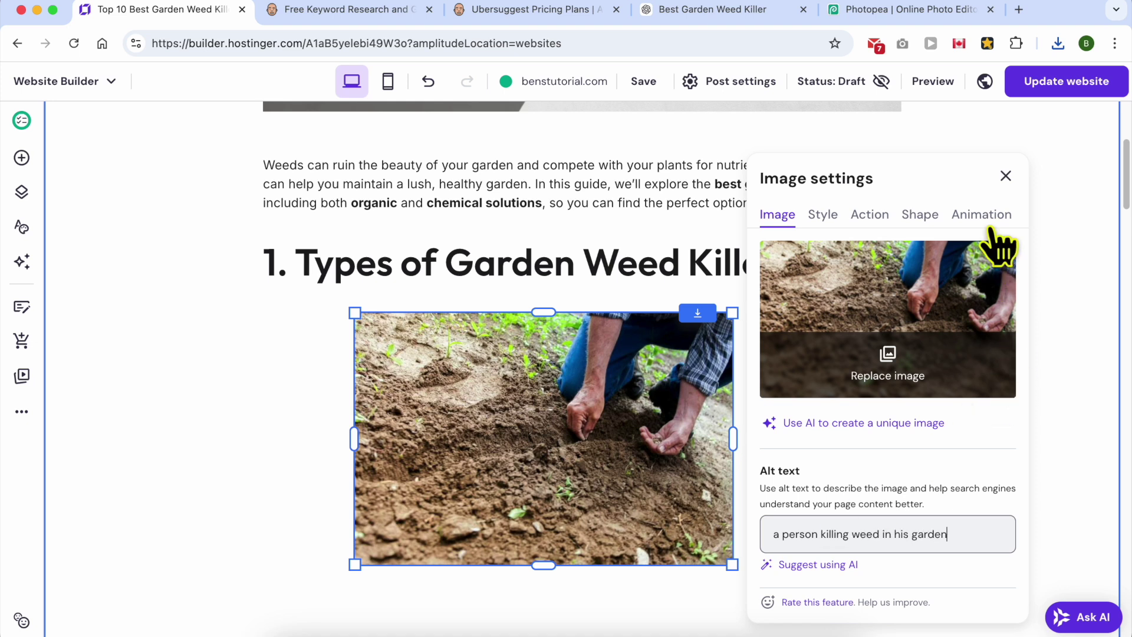
left_click(1006, 175)
left_click(998, 404)
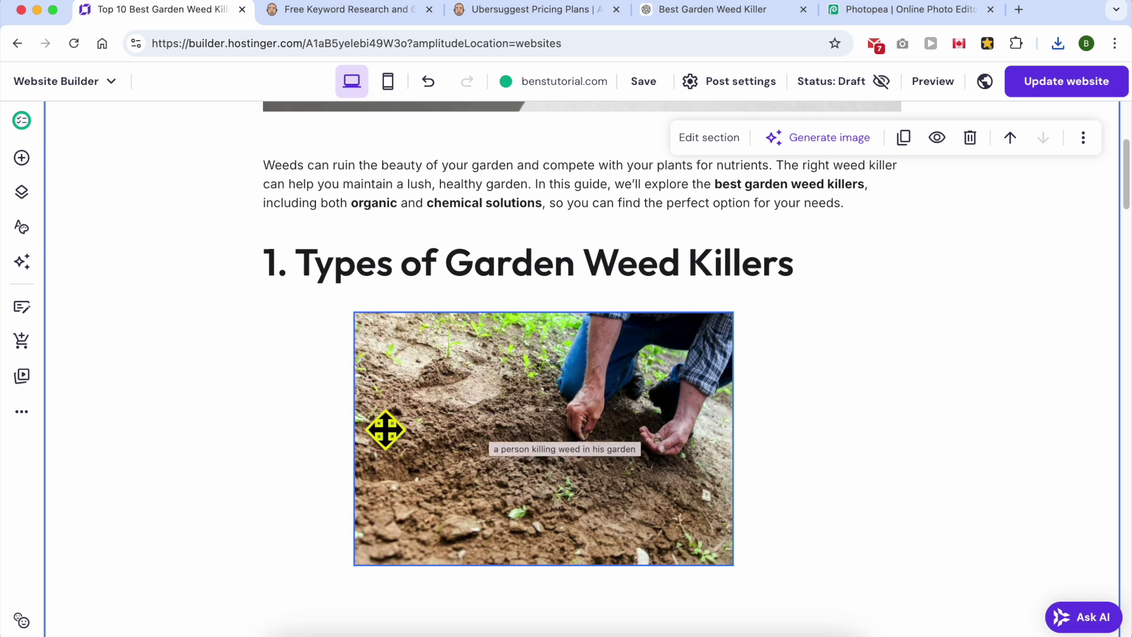
key("super+Tab")
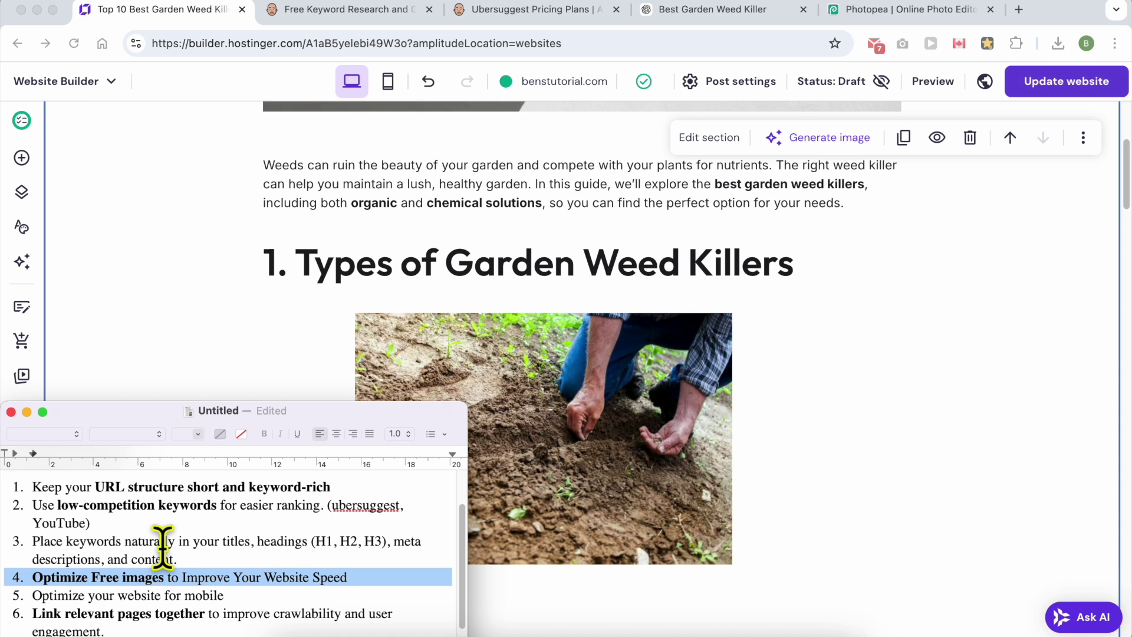
Step: Highlight the 'Optimize your website for mobile' tip in the SEO notes
scroll(157, 561, "down", 1)
left_click(31, 583)
left_click_drag(31, 584, 270, 584)
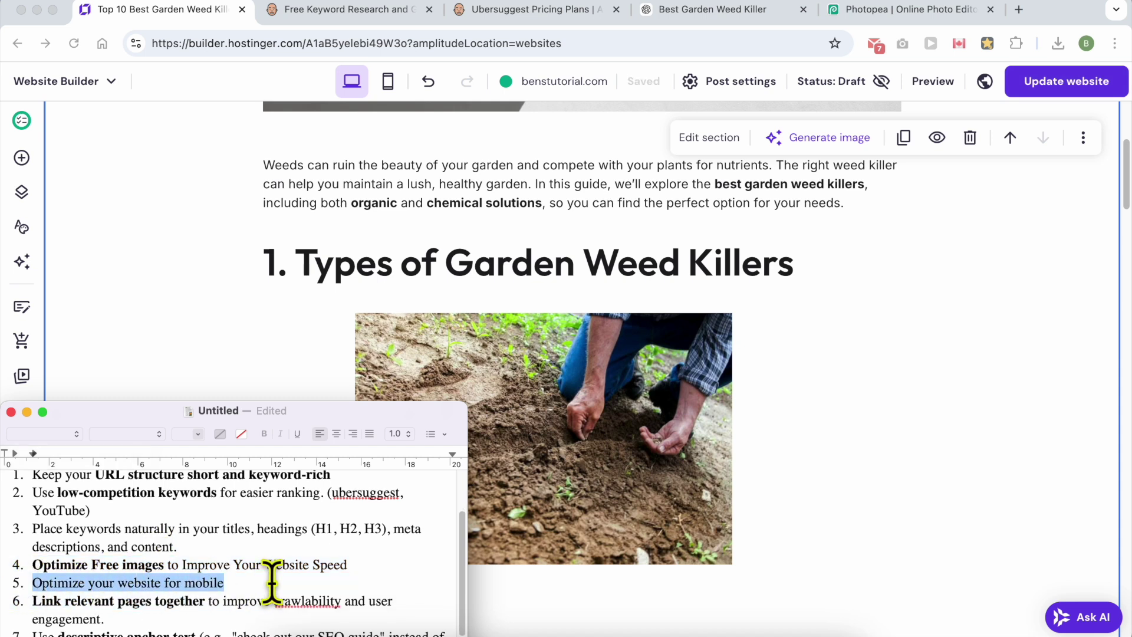
Step: Switch the editor to mobile view and scroll through the post to check its layout
left_click(867, 339)
scroll(931, 283, "up", 2)
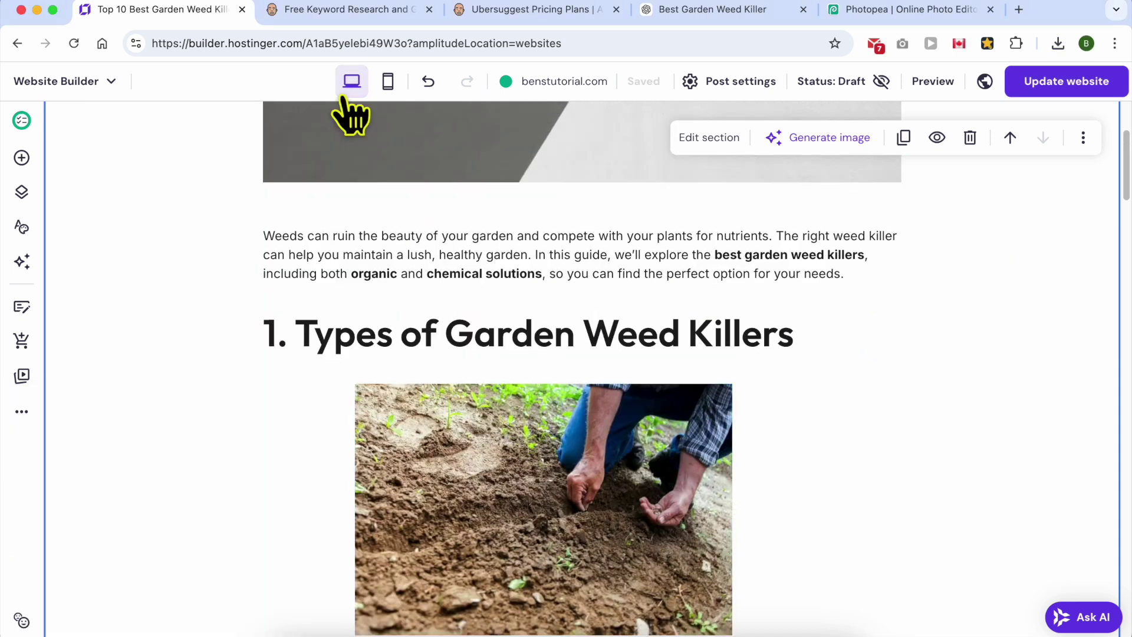
left_click(388, 82)
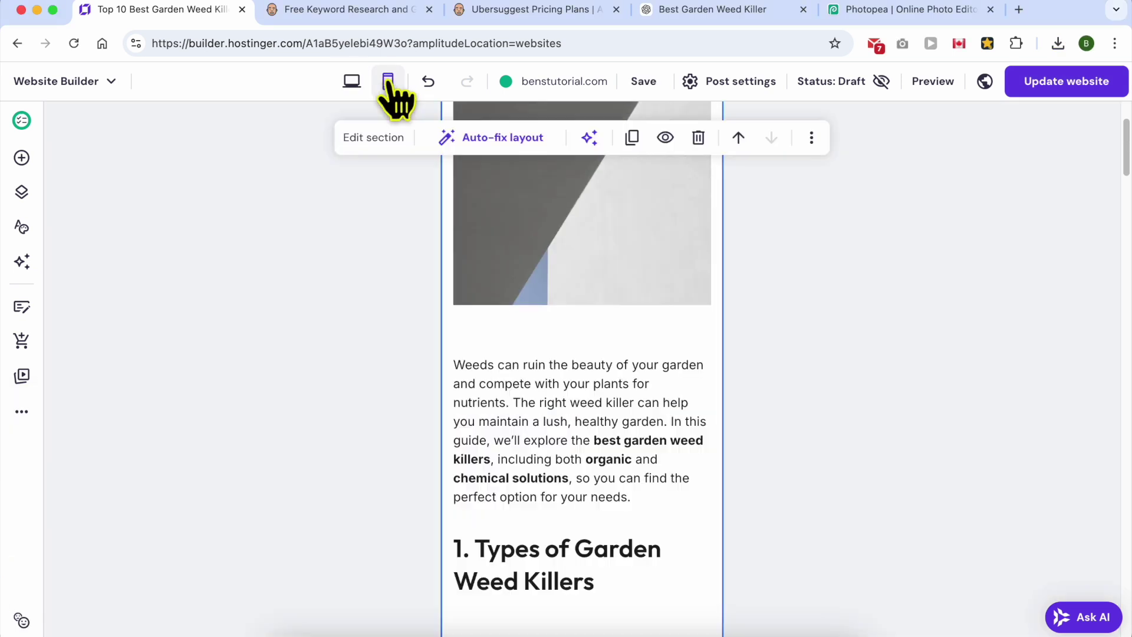
scroll(592, 273, "up", 5)
left_click(590, 324)
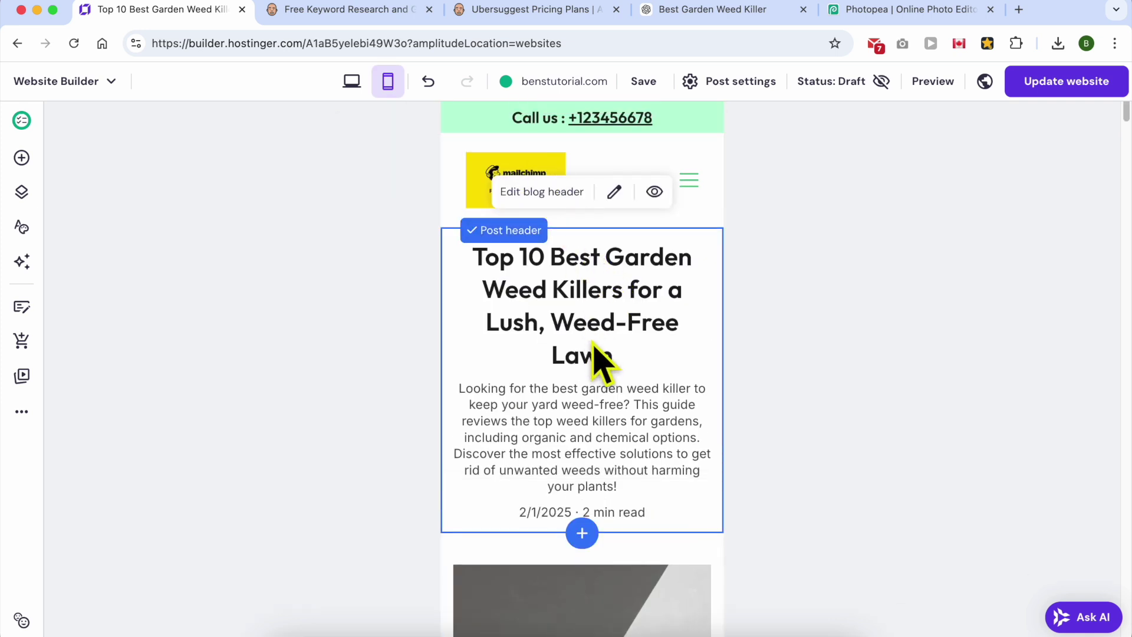
scroll(596, 348, "down", 10)
left_click(579, 253)
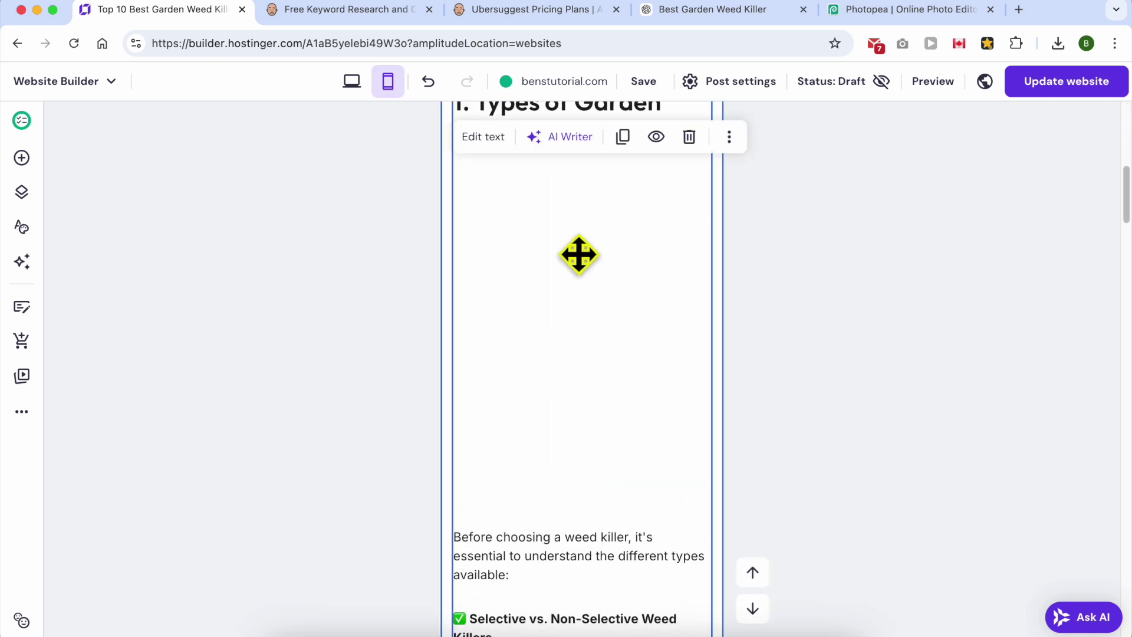
scroll(596, 296, "down", 5)
scroll(596, 293, "down", 10)
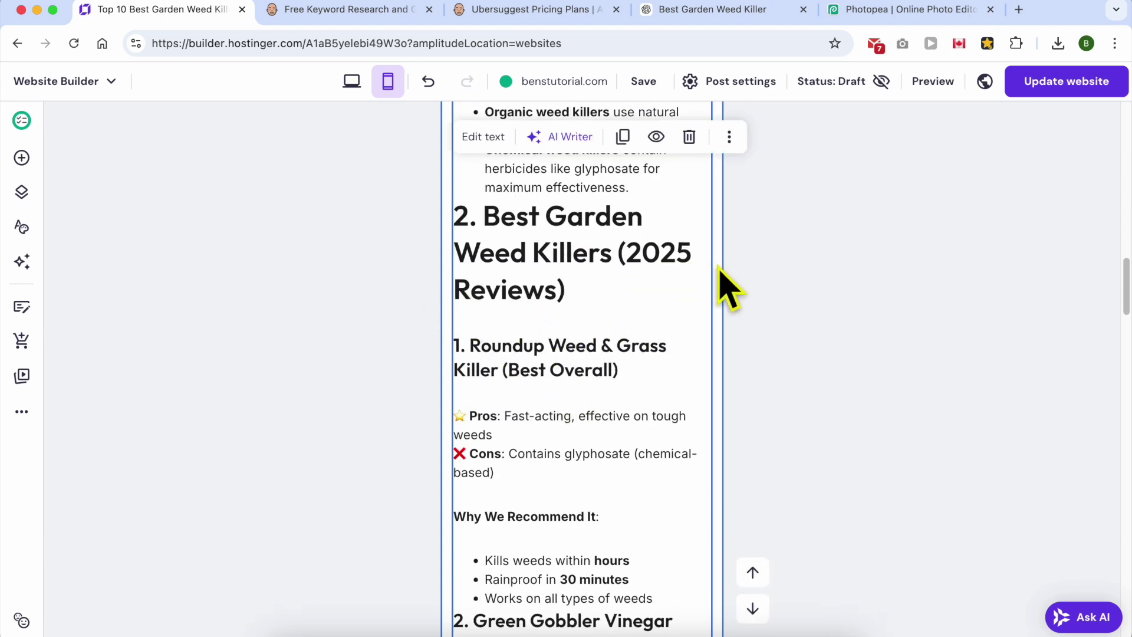
scroll(702, 365, "down", 5)
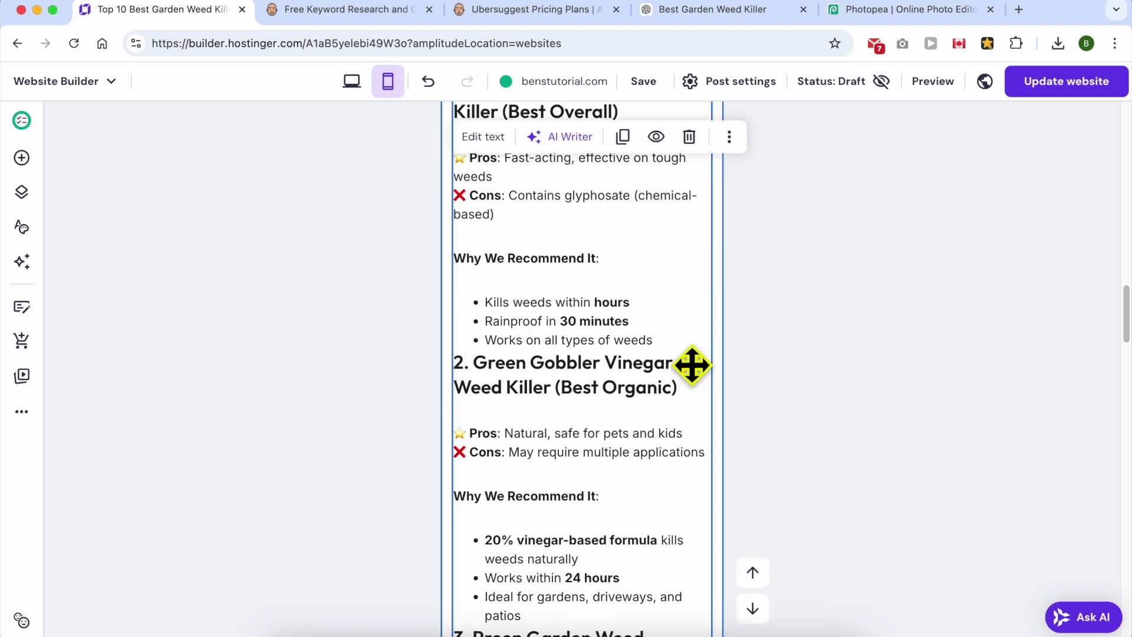
scroll(614, 369, "down", 4)
scroll(614, 368, "down", 4)
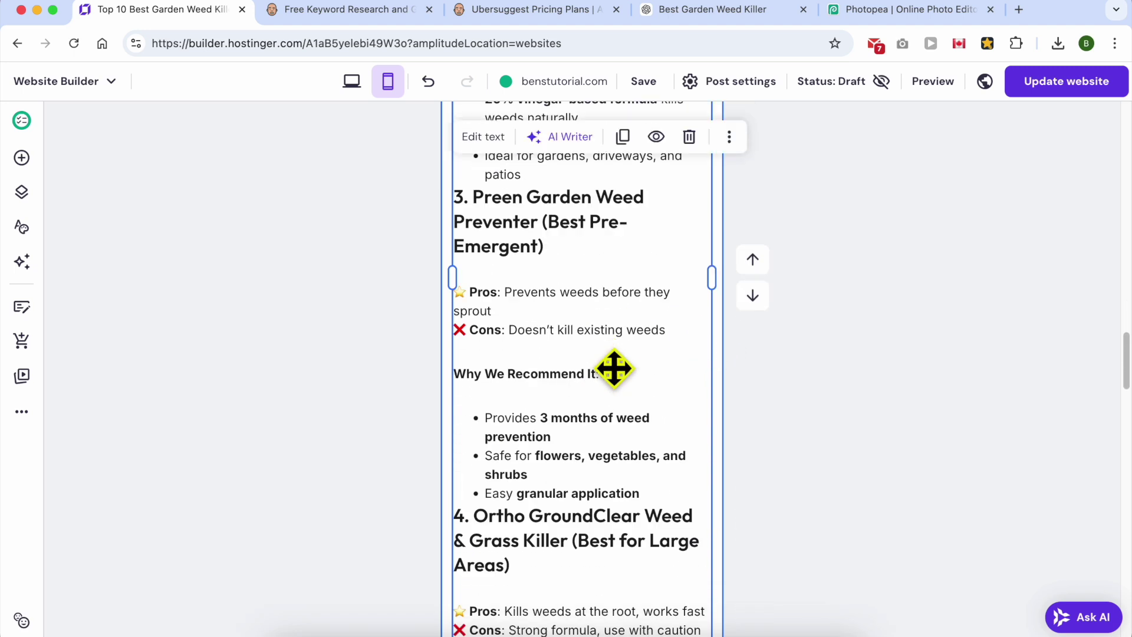
Step: Highlight 'Link relevant pages together' in the SEO notes, then return to the desktop-view editor
left_click(153, 630)
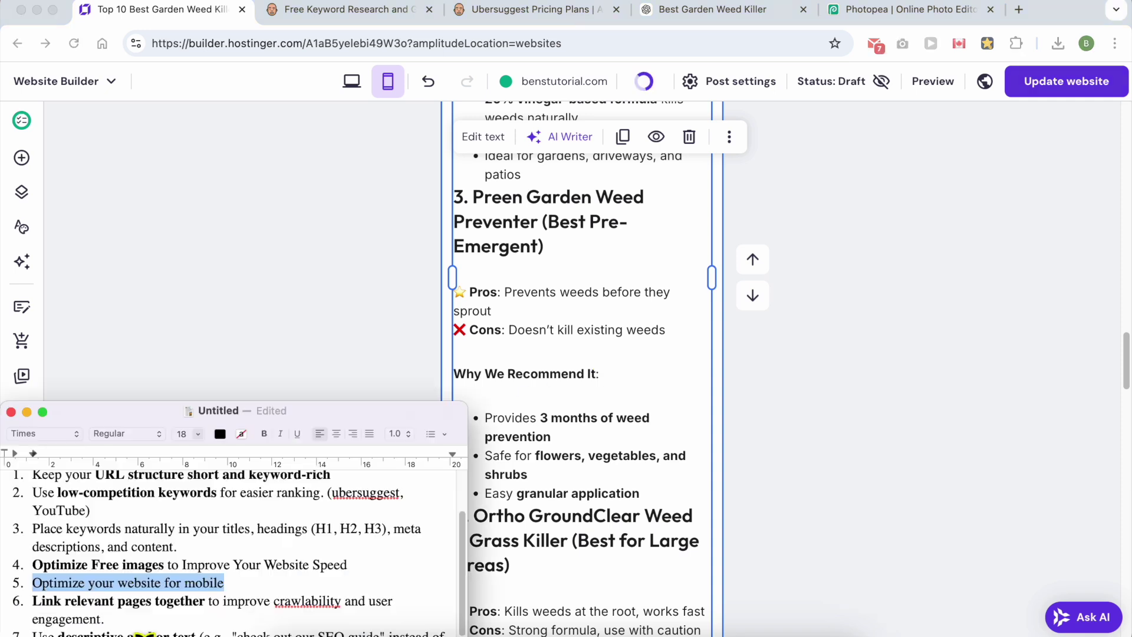
left_click(618, 452)
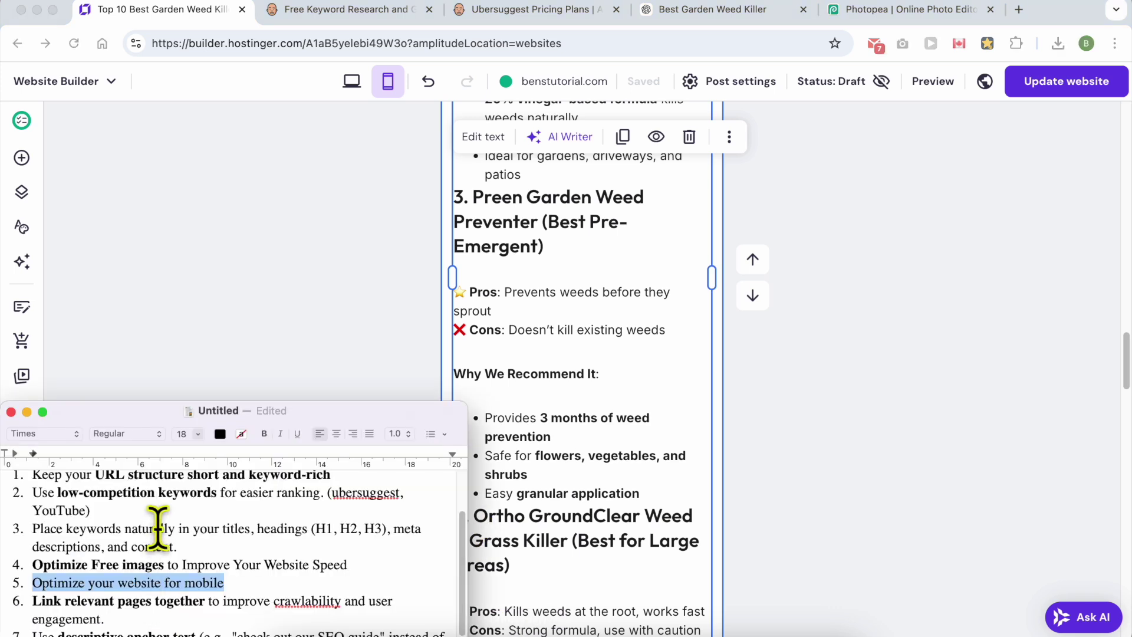
left_click_drag(42, 555, 205, 556)
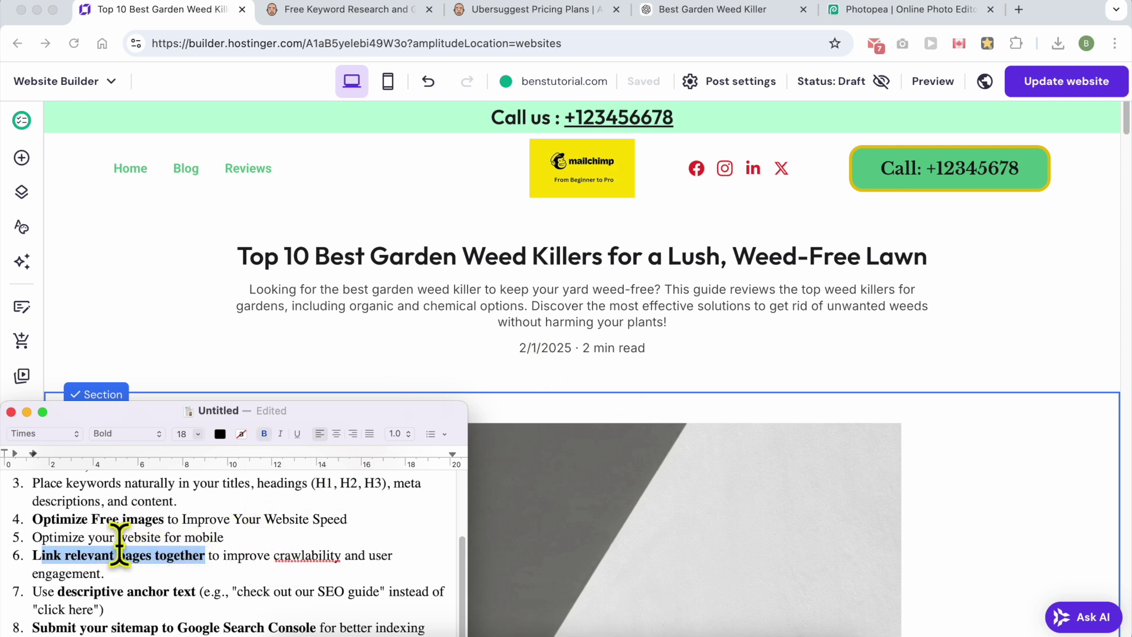
left_click(611, 367)
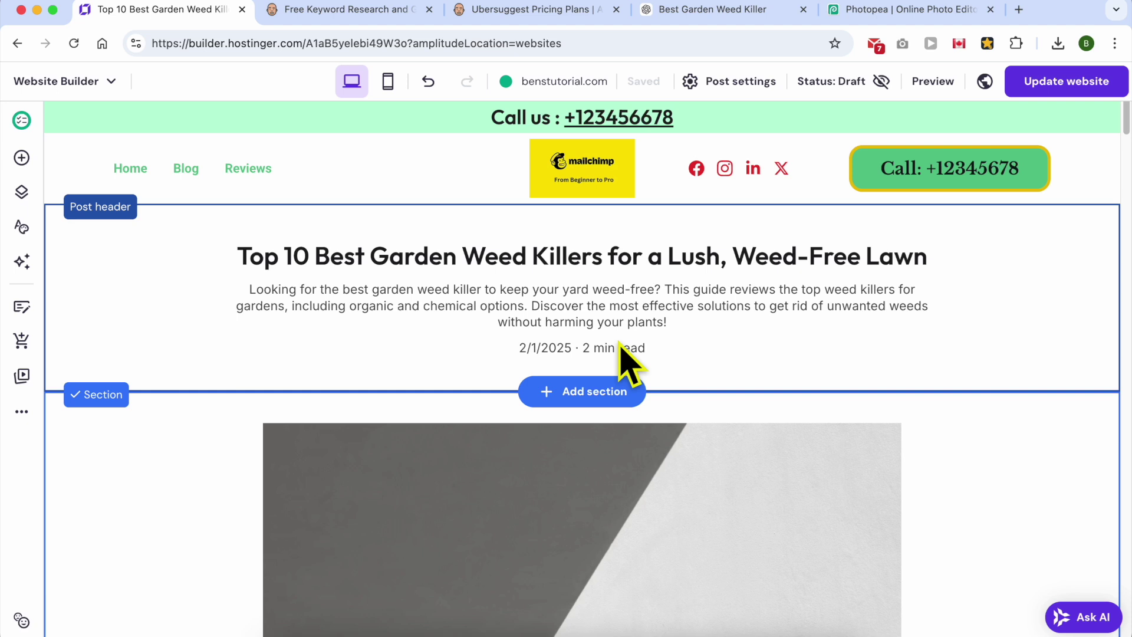
Step: In Post settings, add the categories Gardening ideas and Gardening tools to the post
left_click(728, 82)
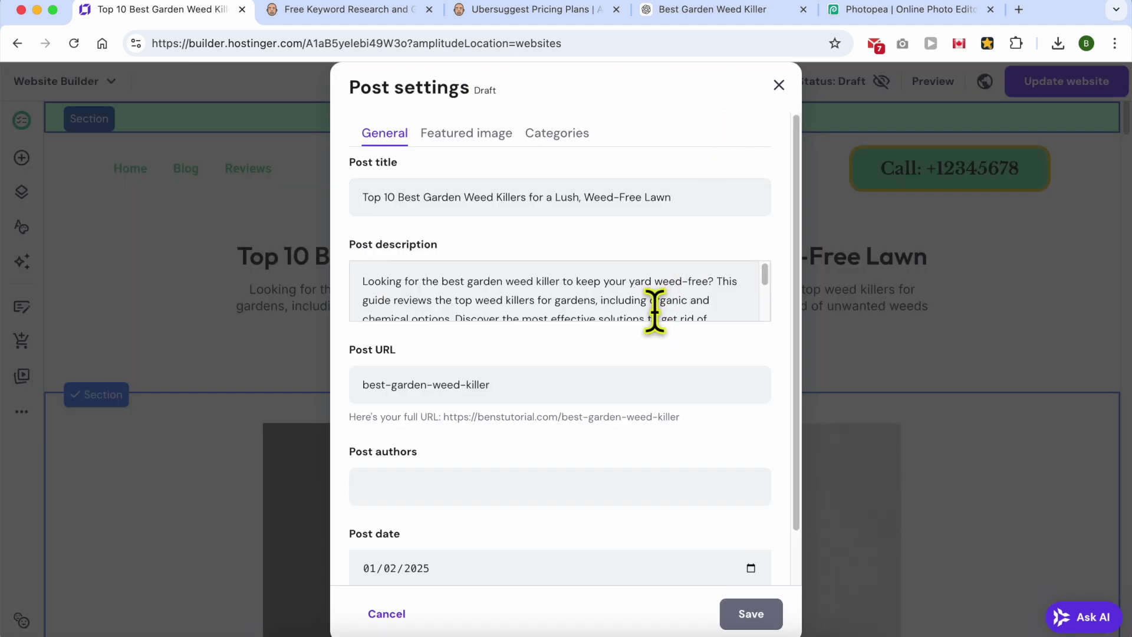
left_click(561, 136)
left_click(436, 193)
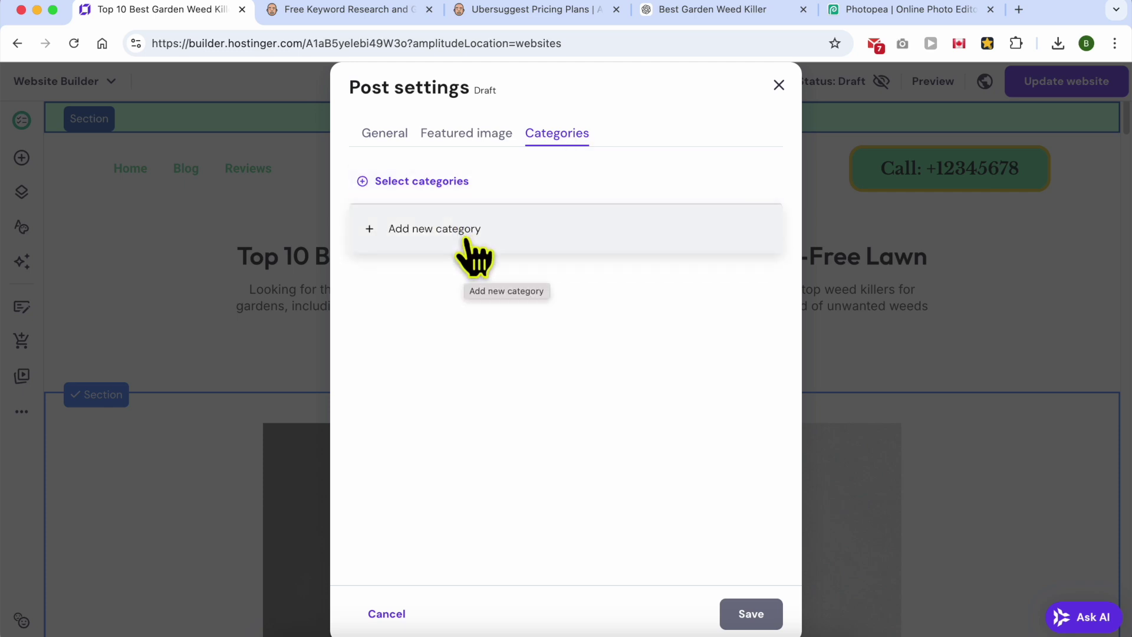
left_click(467, 250)
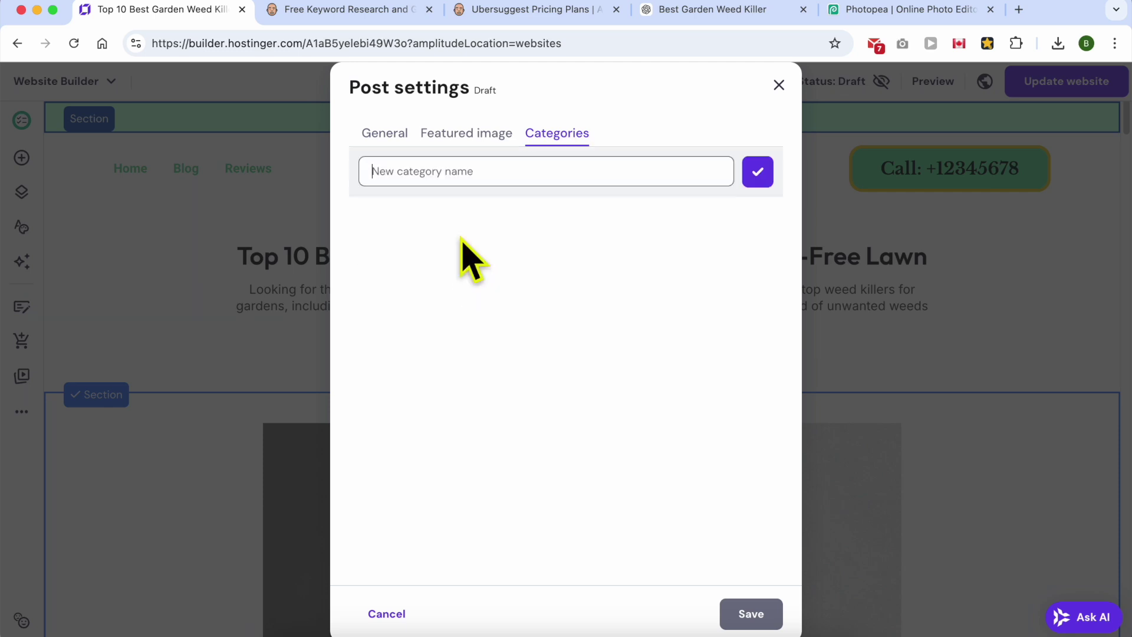
type("Gardening")
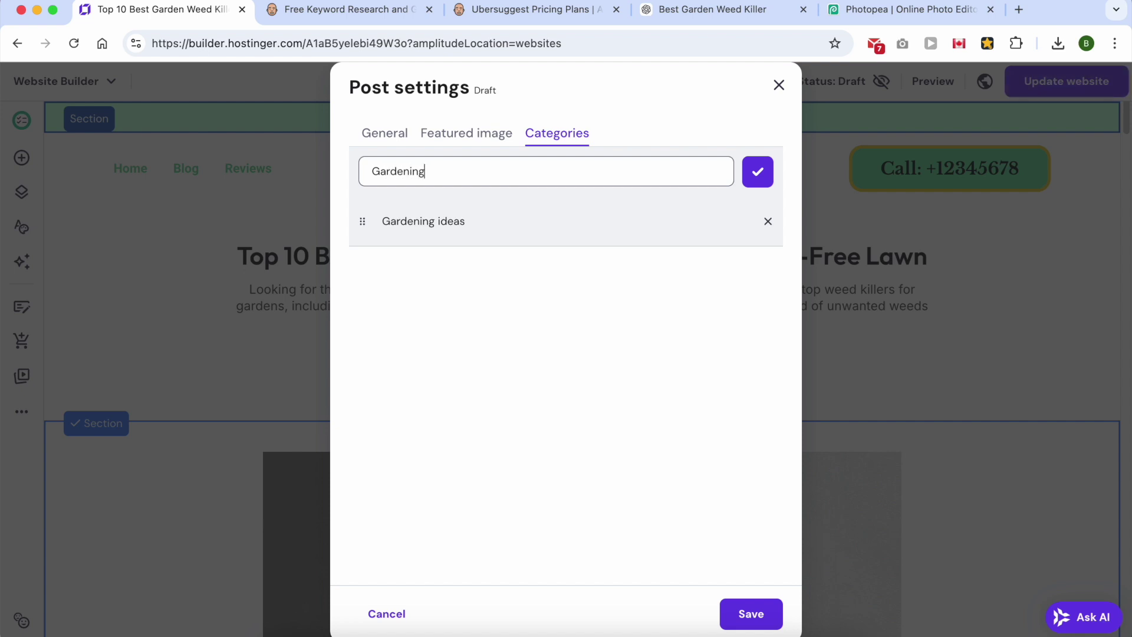
type(" tools")
key("Return")
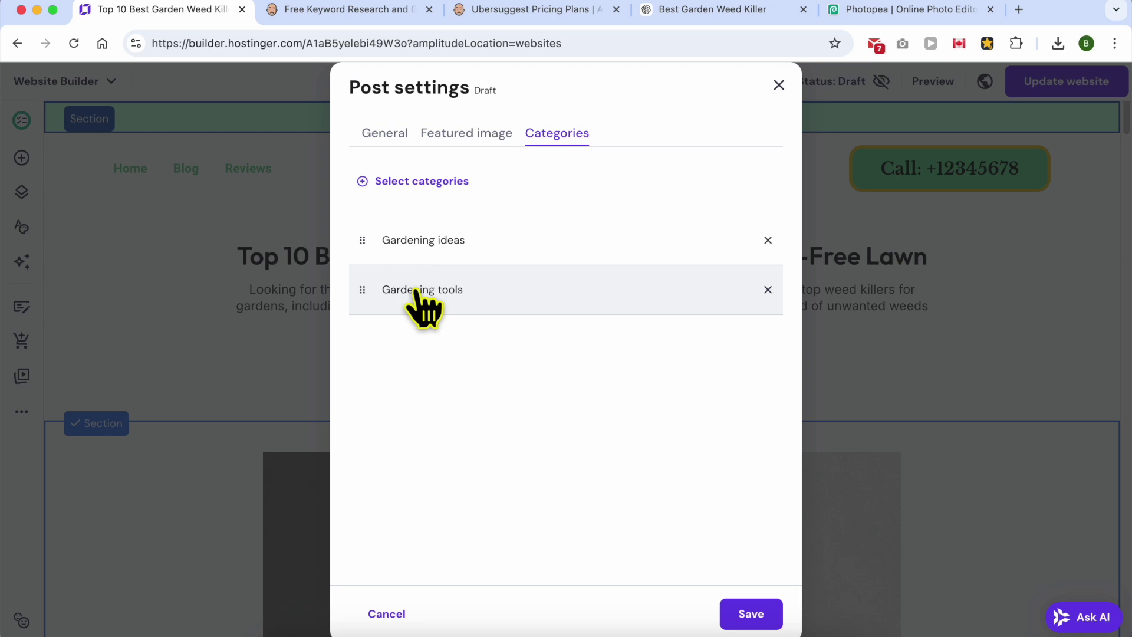
Step: Save the post, then highlight the anchor-text tip with its 'click here' and 'SEO guide' examples
left_click(744, 614)
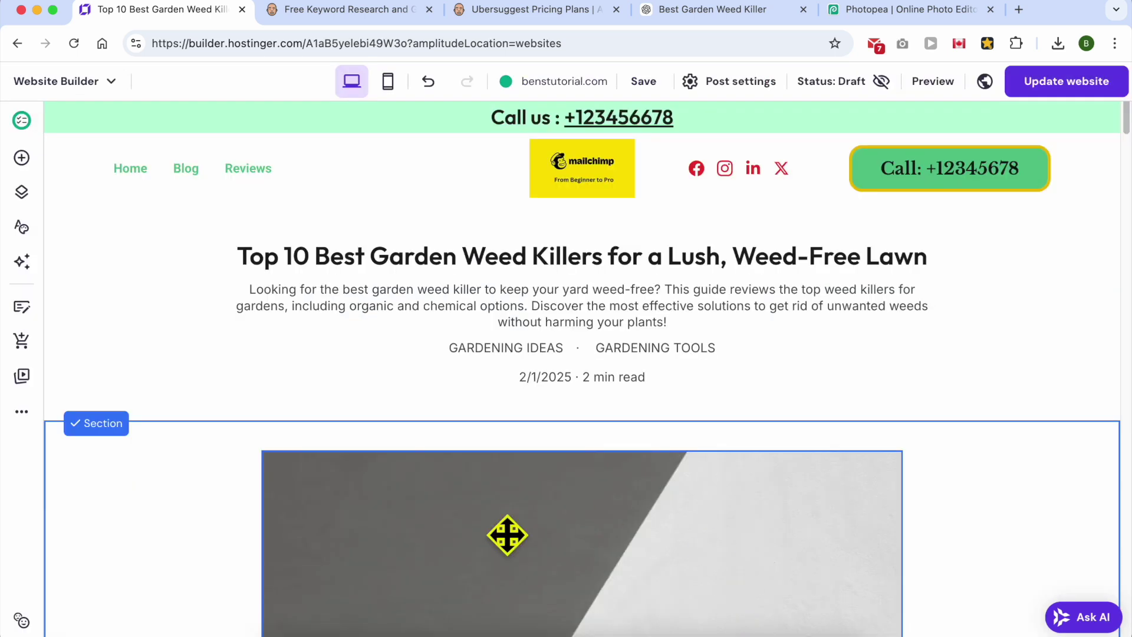
key("super+Tab")
scroll(170, 539, "down", 2)
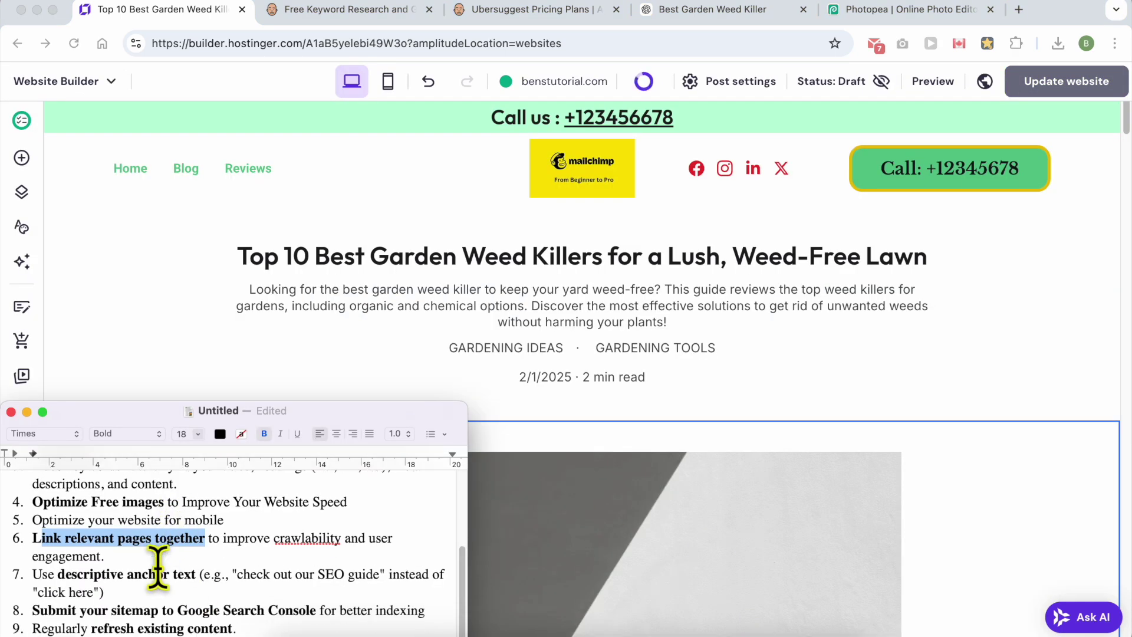
left_click_drag(30, 574, 158, 590)
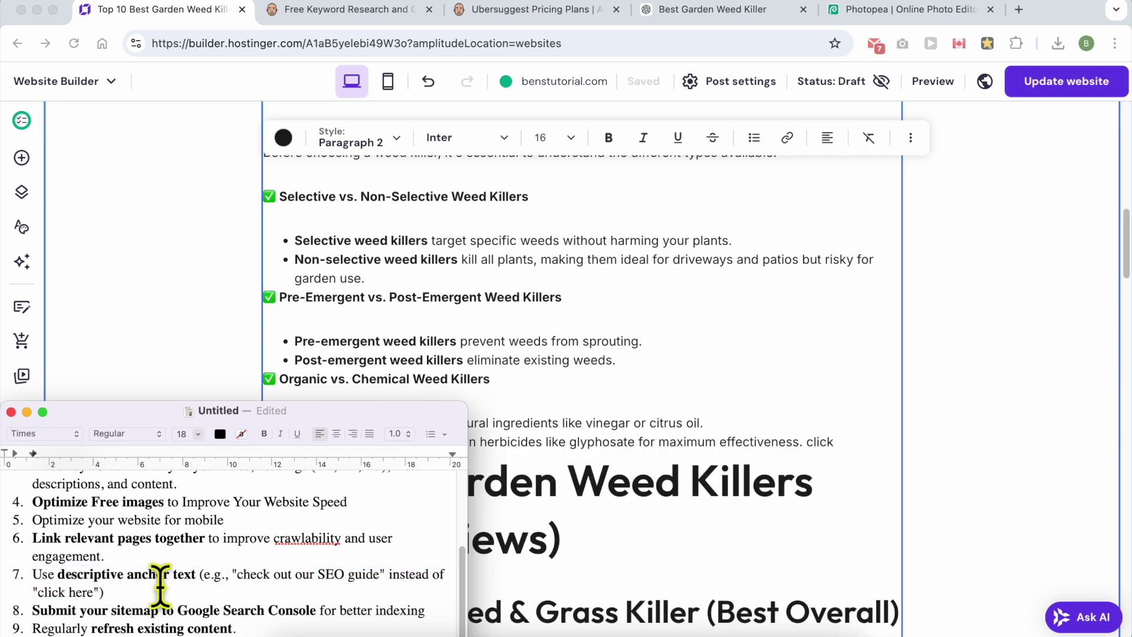
left_click_drag(92, 592, 52, 591)
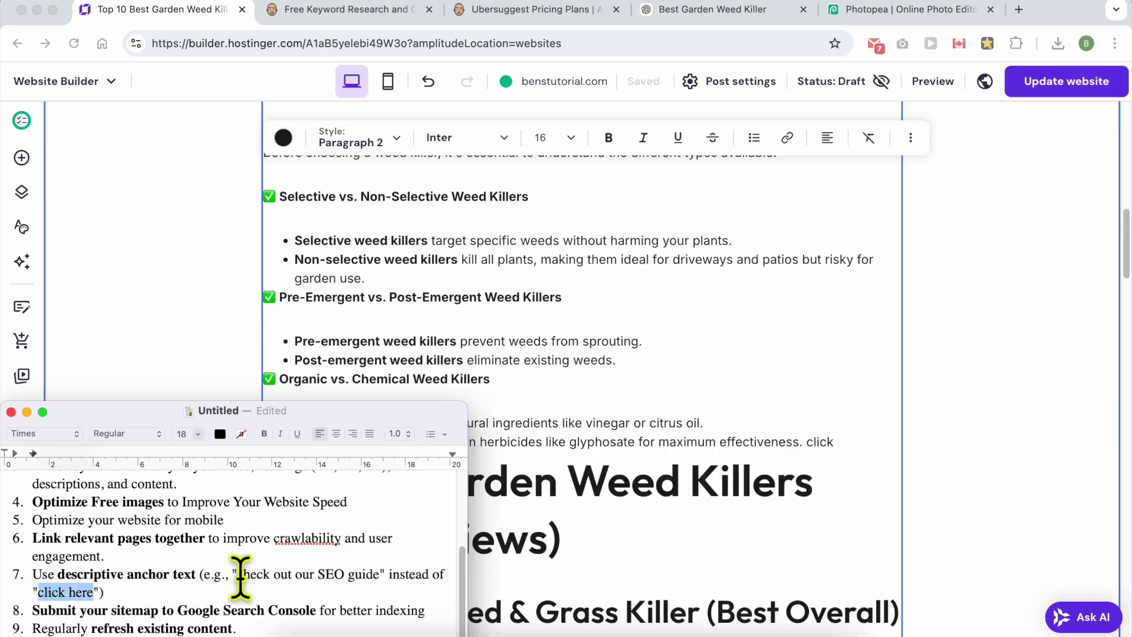
left_click_drag(237, 575, 349, 572)
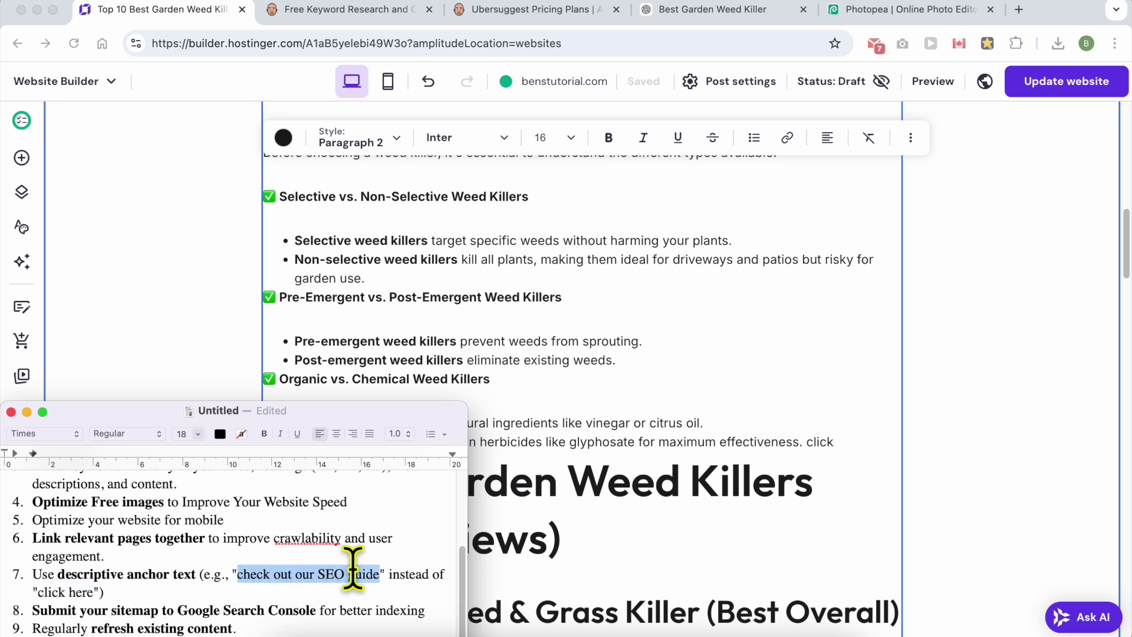
Step: Highlight tip 8 on submitting the sitemap in the SEO notes
key("super+Tab")
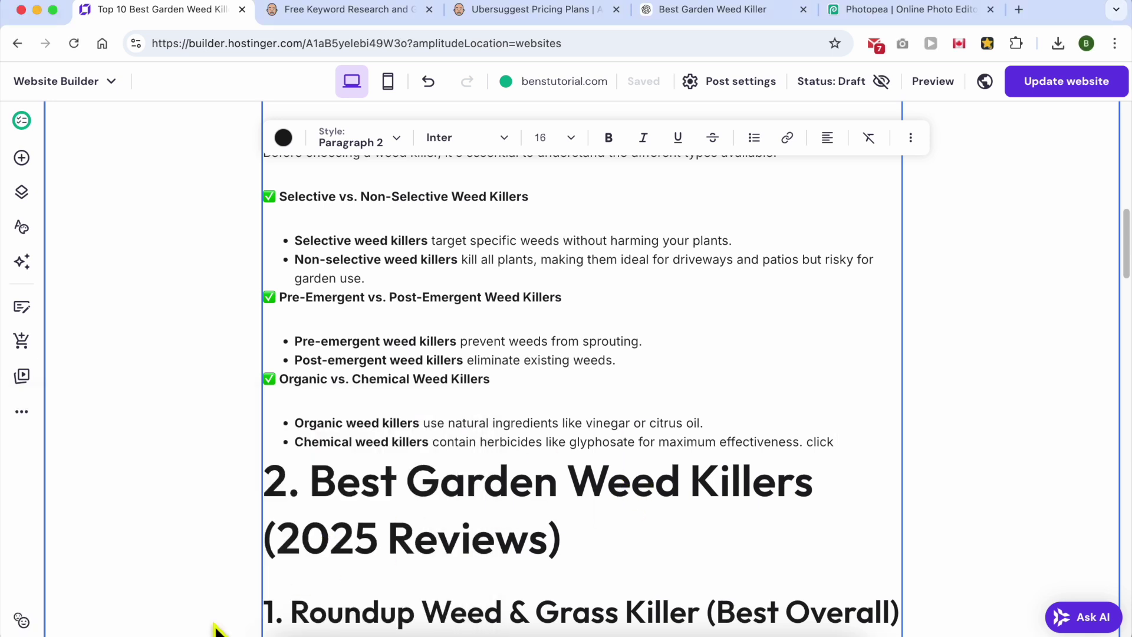
key("super+Tab")
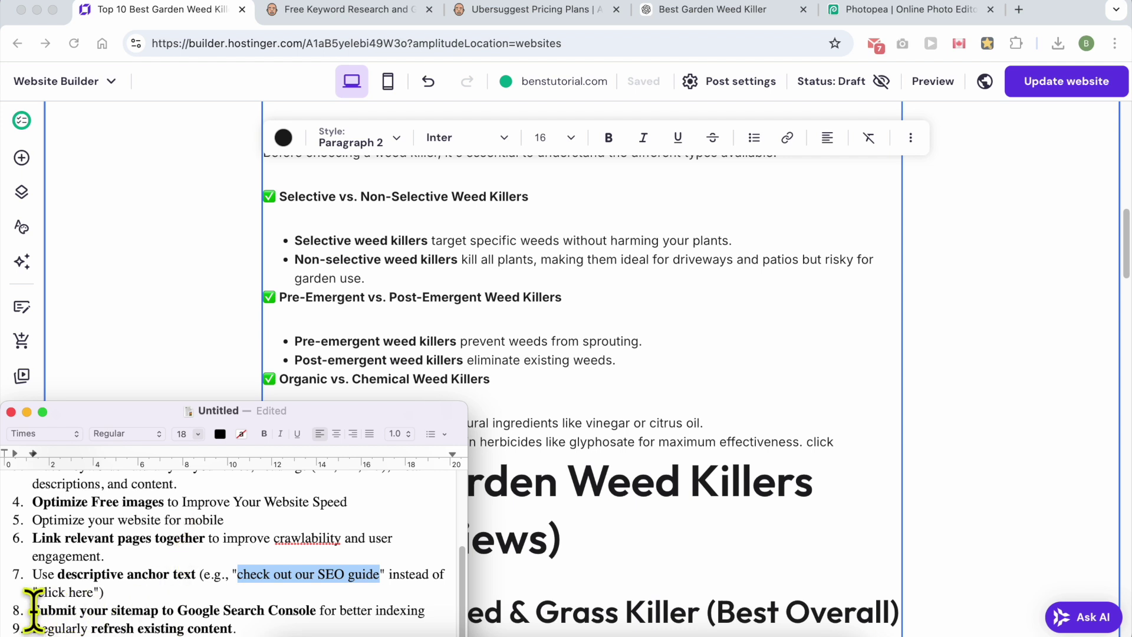
left_click_drag(32, 611, 317, 610)
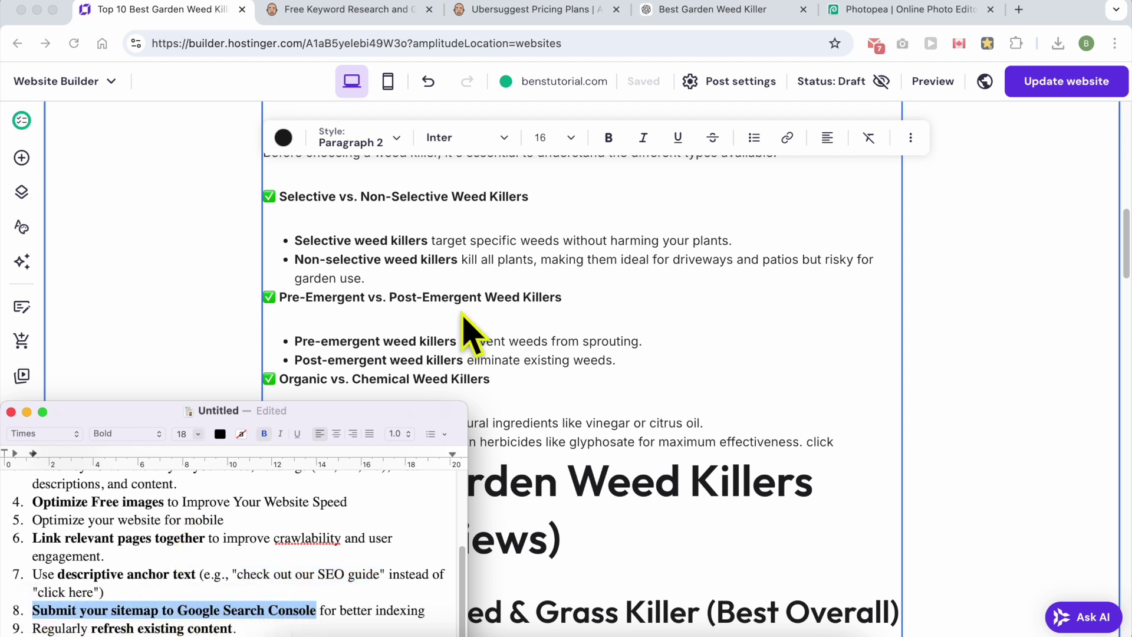
Step: Change the YouTube search from 'sitemap' to 'google search console' and run it
left_click(415, 43)
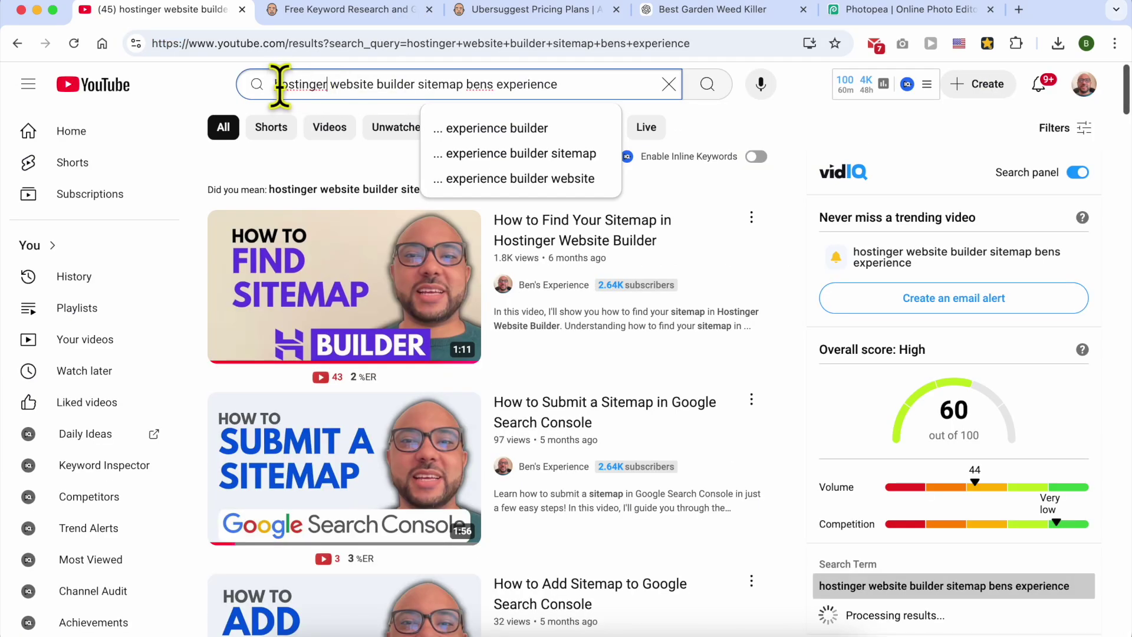
left_click_drag(274, 85, 580, 84)
left_click(589, 84)
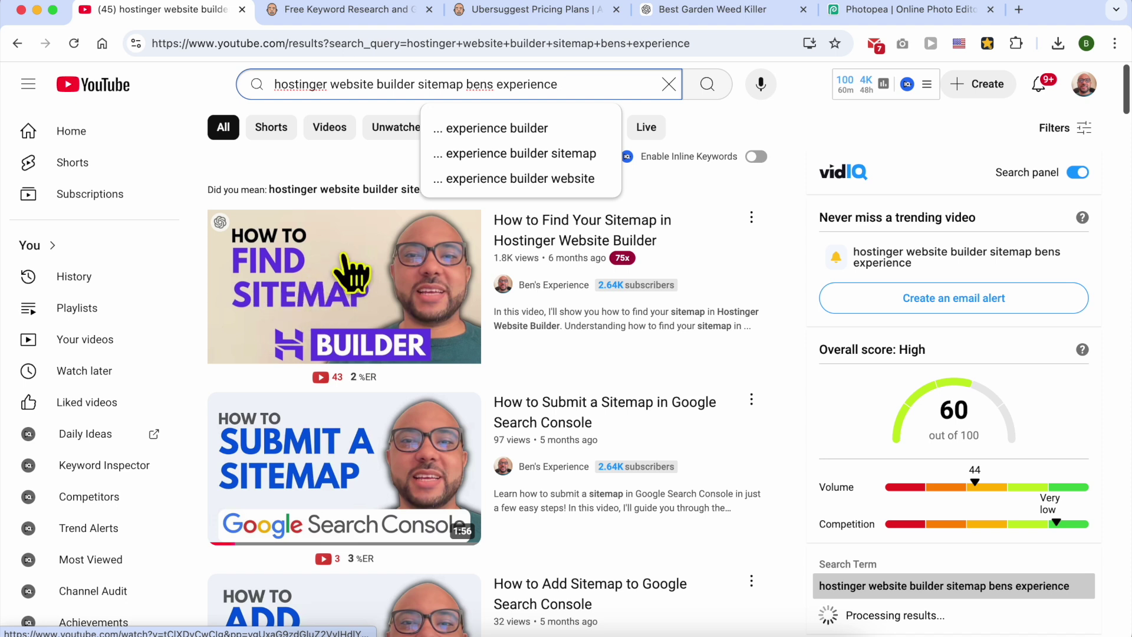
mouse_move(354, 263)
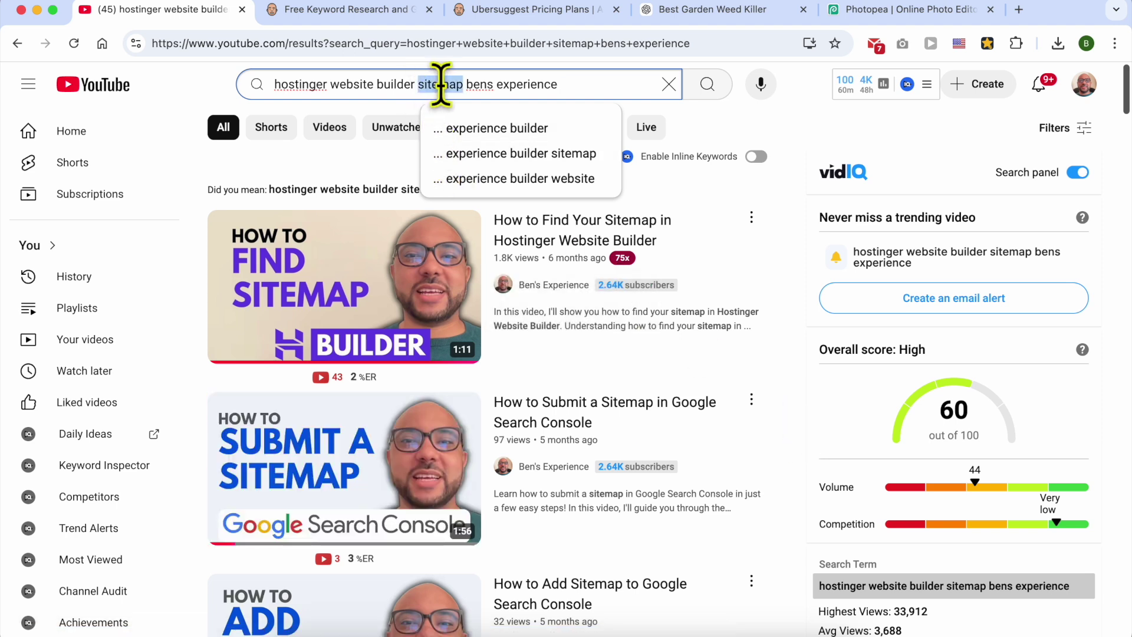
type("google sear")
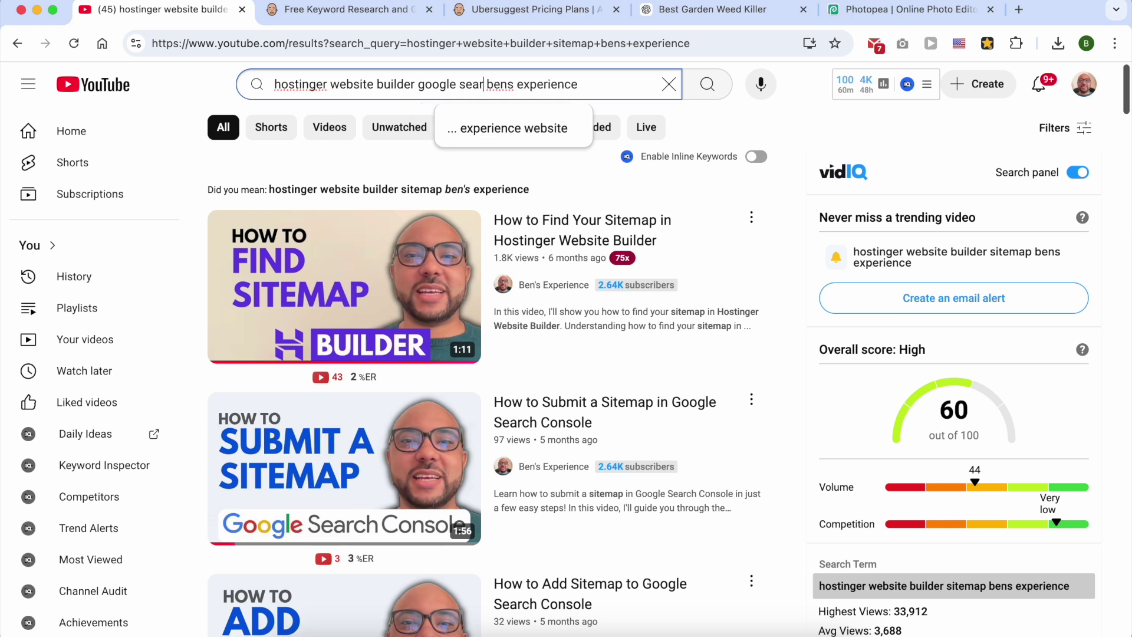
type("ch console")
key("Return")
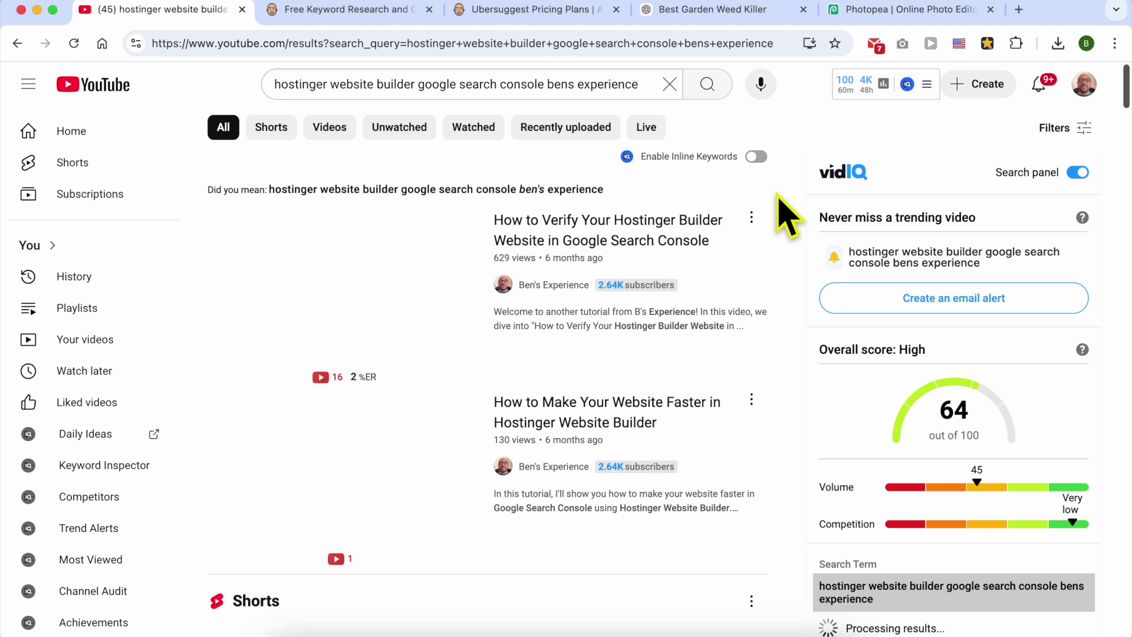
Step: Mark the tip on refreshing existing content, then return to the website builder
key("super+Tab")
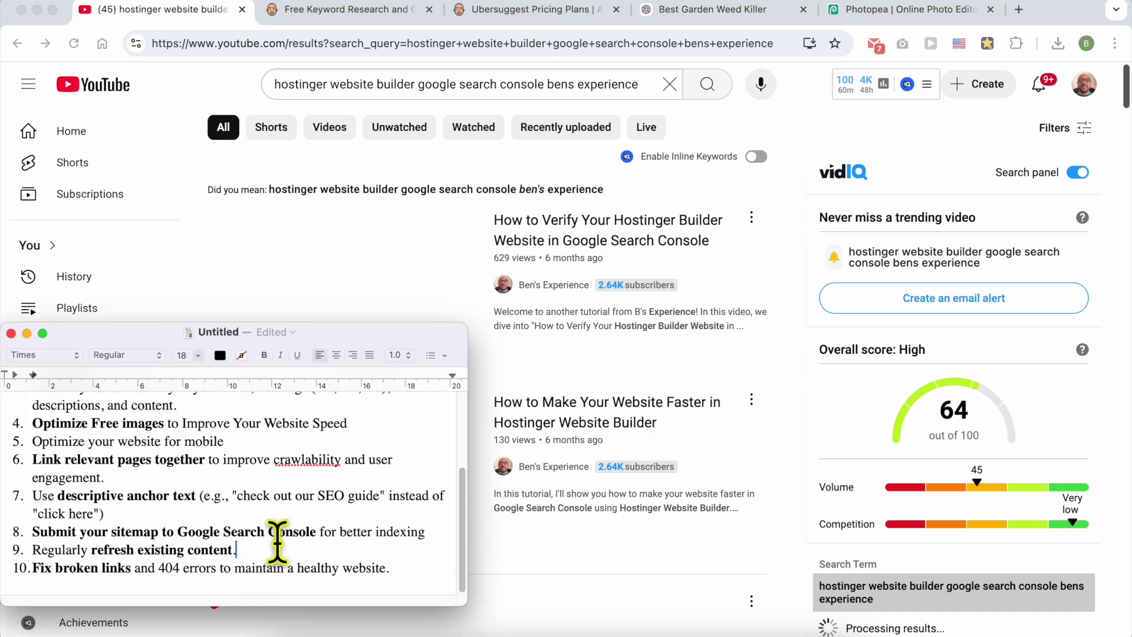
left_click_drag(277, 549, 36, 550)
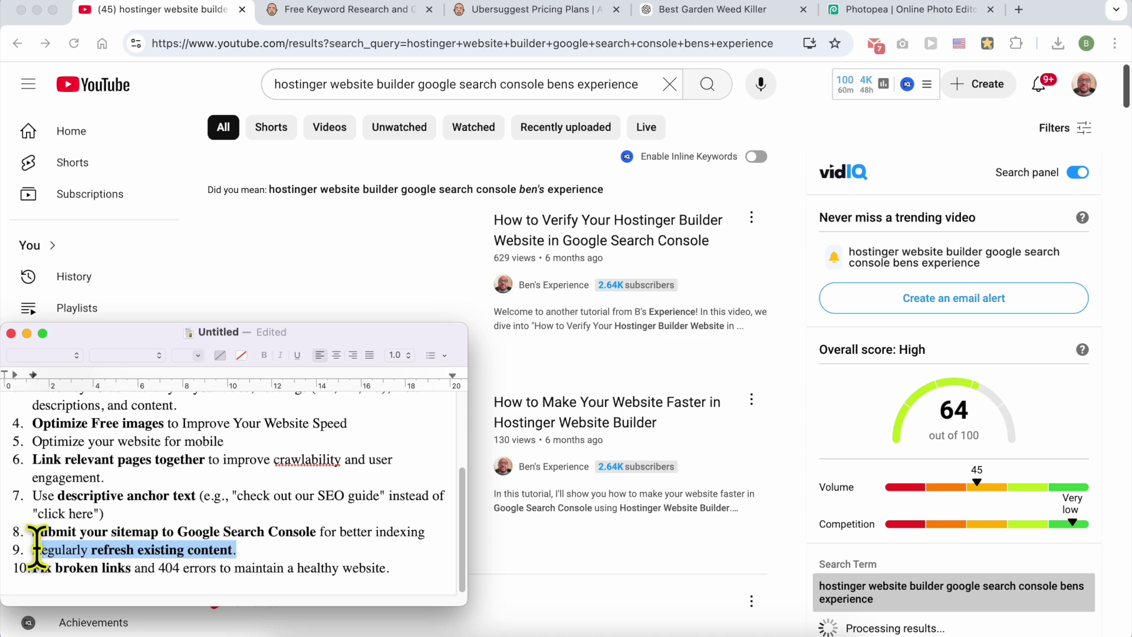
key("super+Tab")
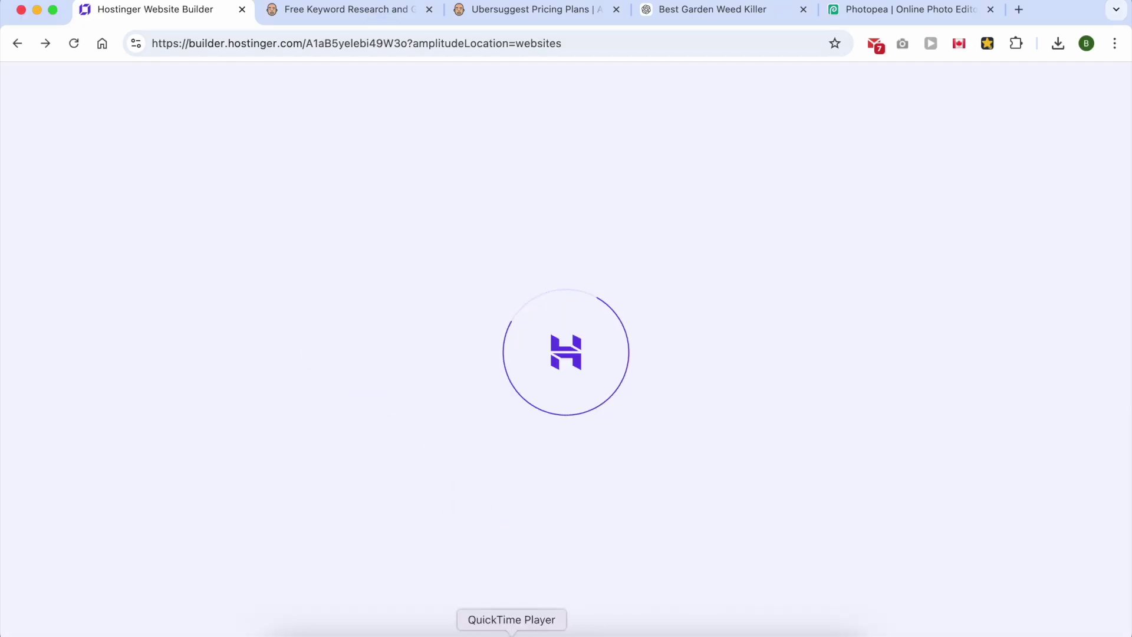
Step: Show the SEO notes over the loading editor and select tip 10 on broken links and 404 errors
left_click(513, 629)
left_click_drag(655, 195, 968, 476)
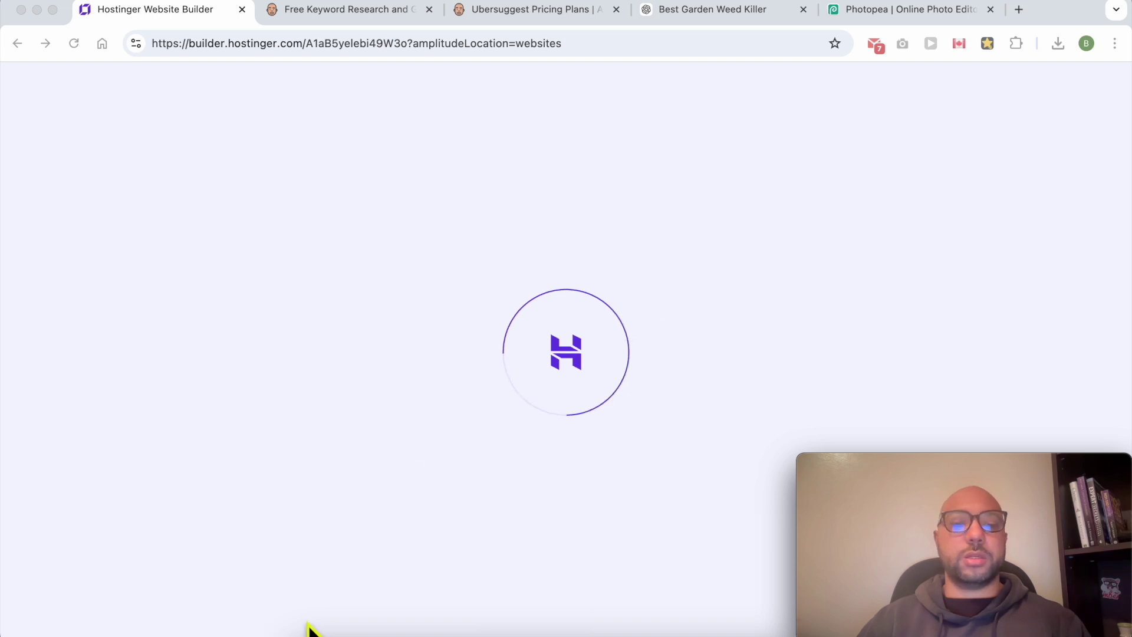
left_click(402, 632)
triple_click(148, 567)
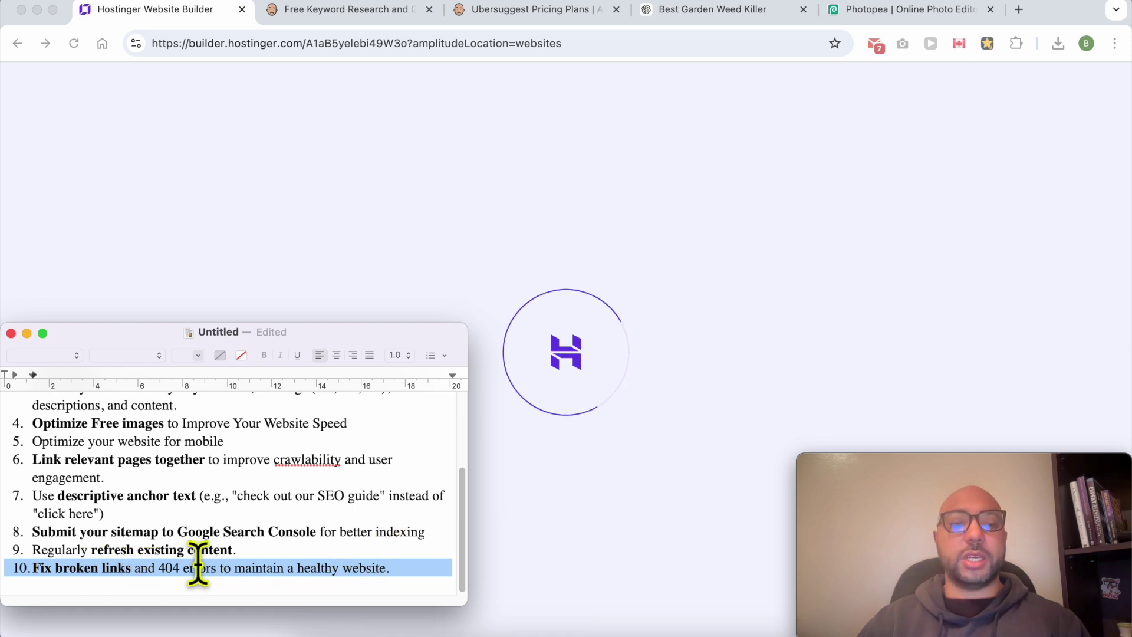
Step: Search Google for 'broken links detector', open the top three checkers, and view Dead Link Checker
left_click(572, 45)
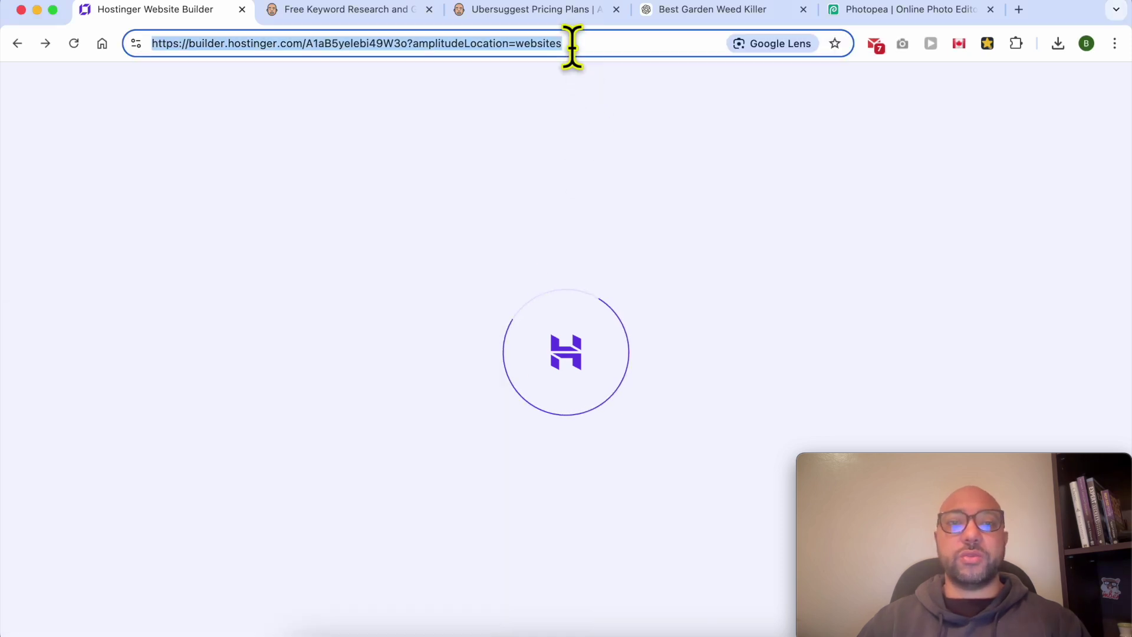
type("bro")
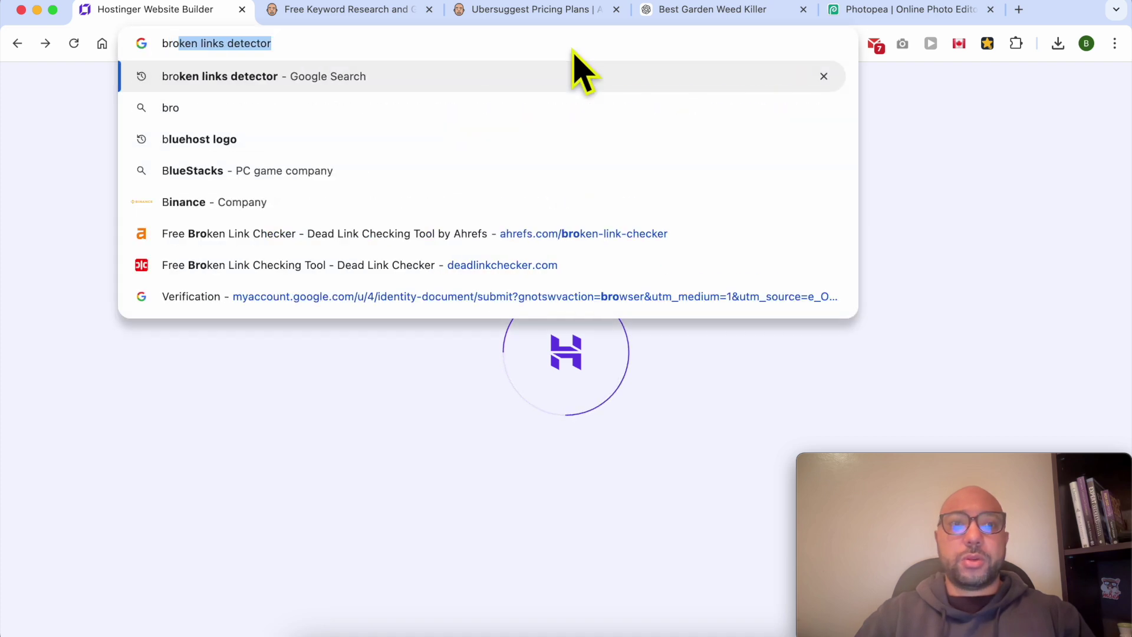
type("ken links detector")
key("Return")
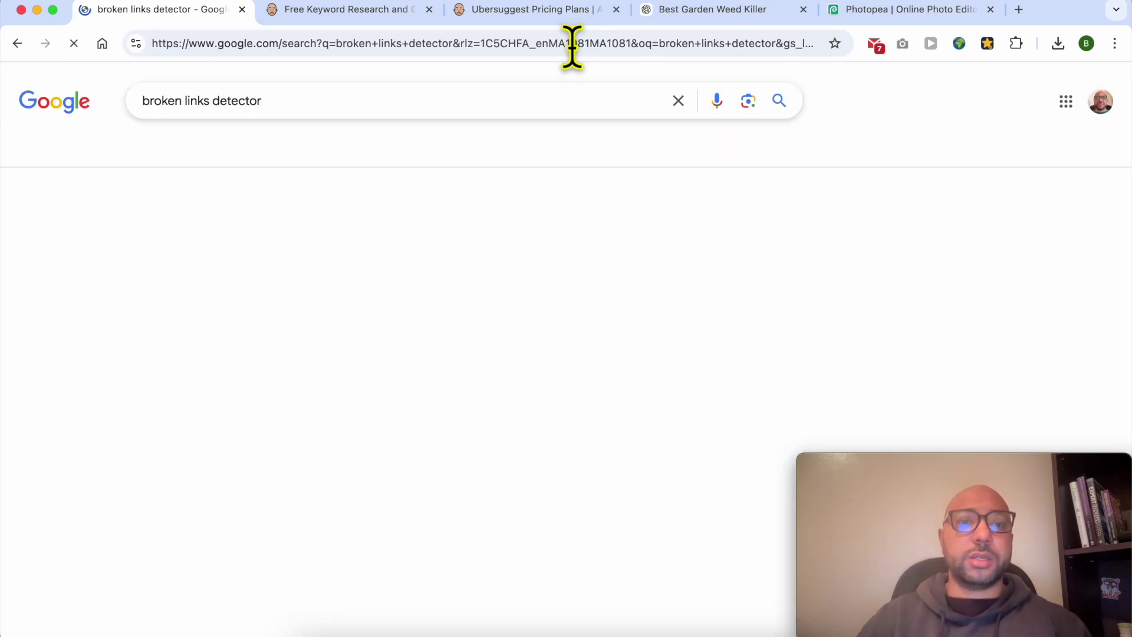
left_click(265, 236, "super")
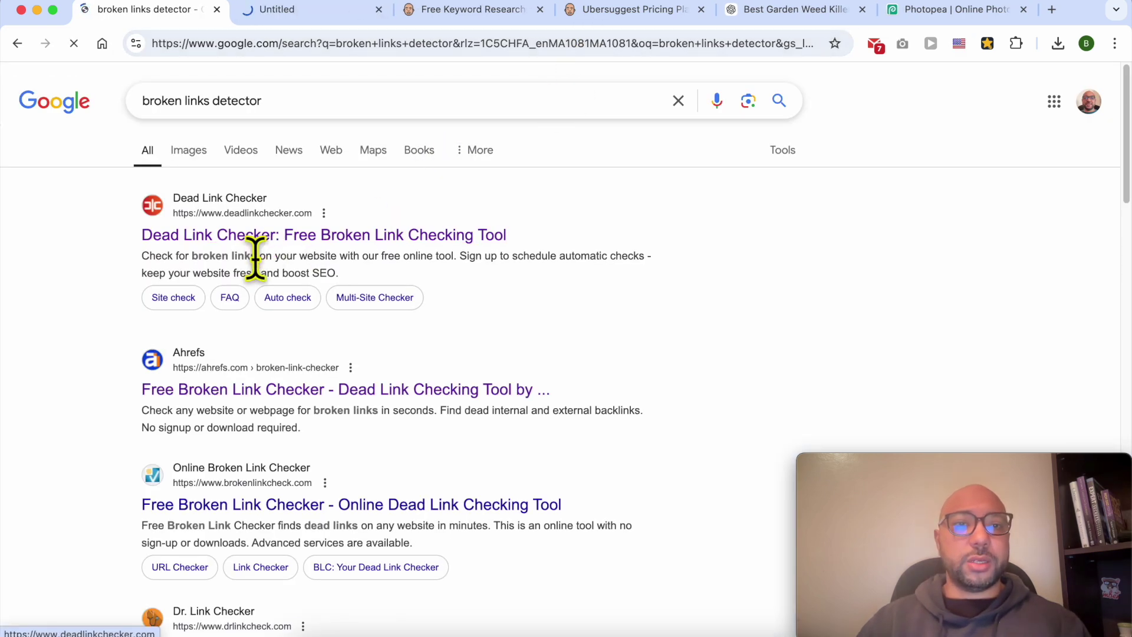
left_click(230, 391, "super")
left_click(254, 505, "super")
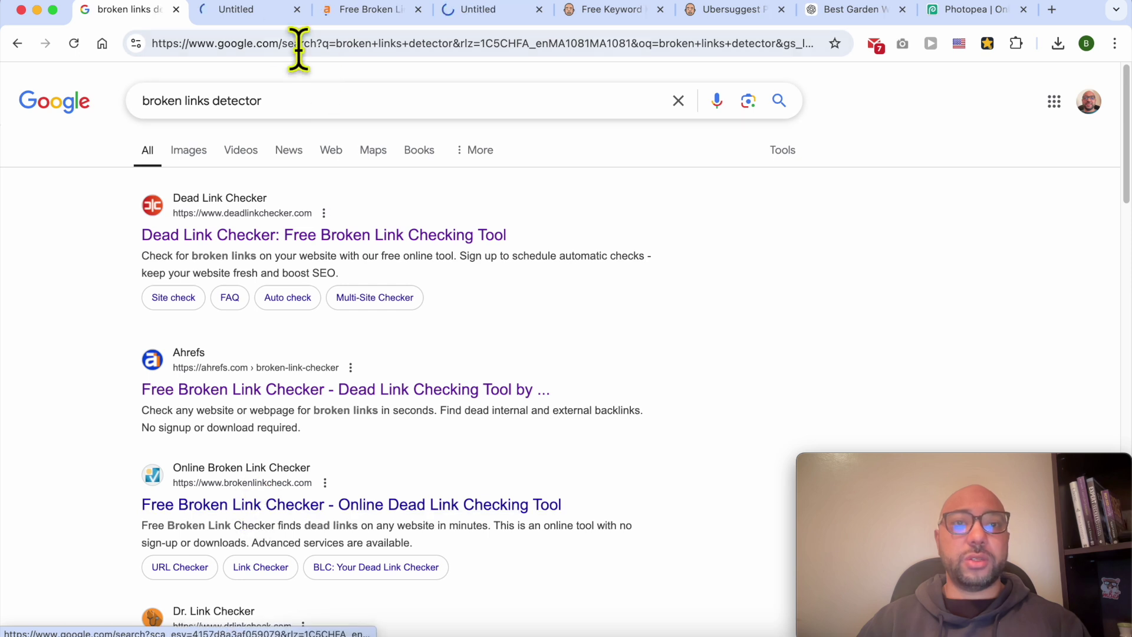
left_click(262, 14)
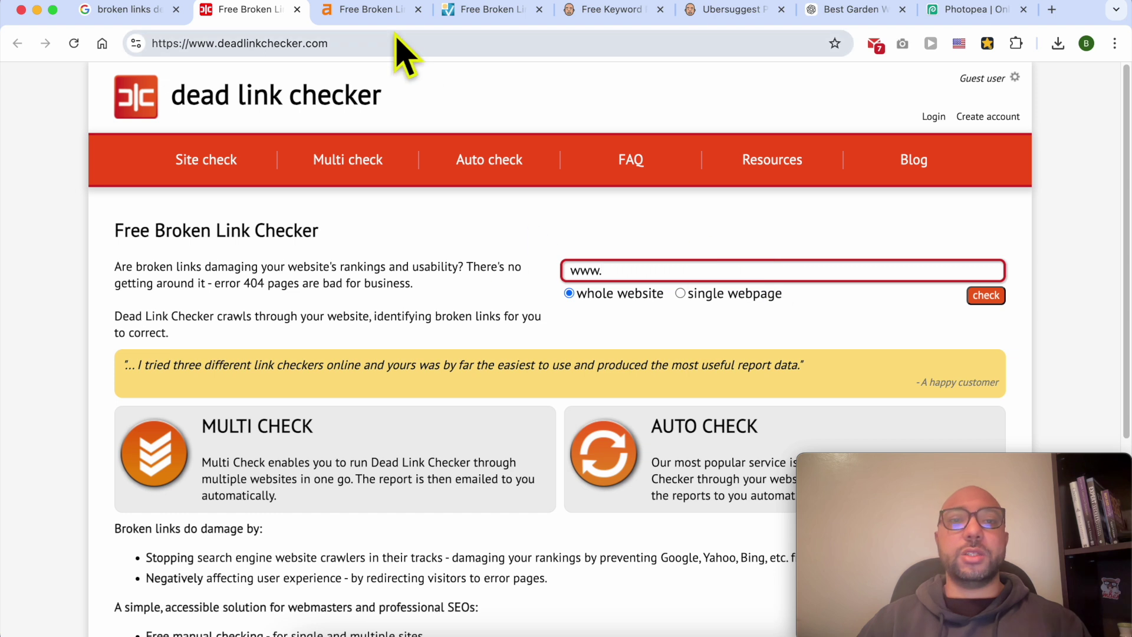
Step: Compare the Ahrefs and brokenlinkcheck.com tabs, settling on Ahrefs with the SEO notes in front
left_click(383, 9)
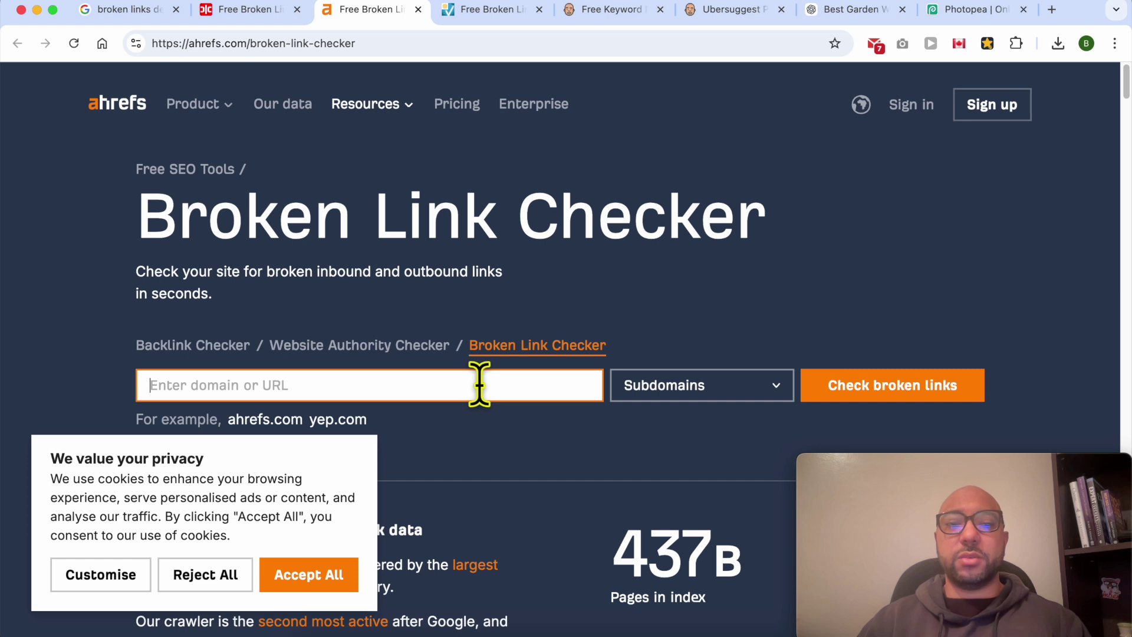
left_click(472, 10)
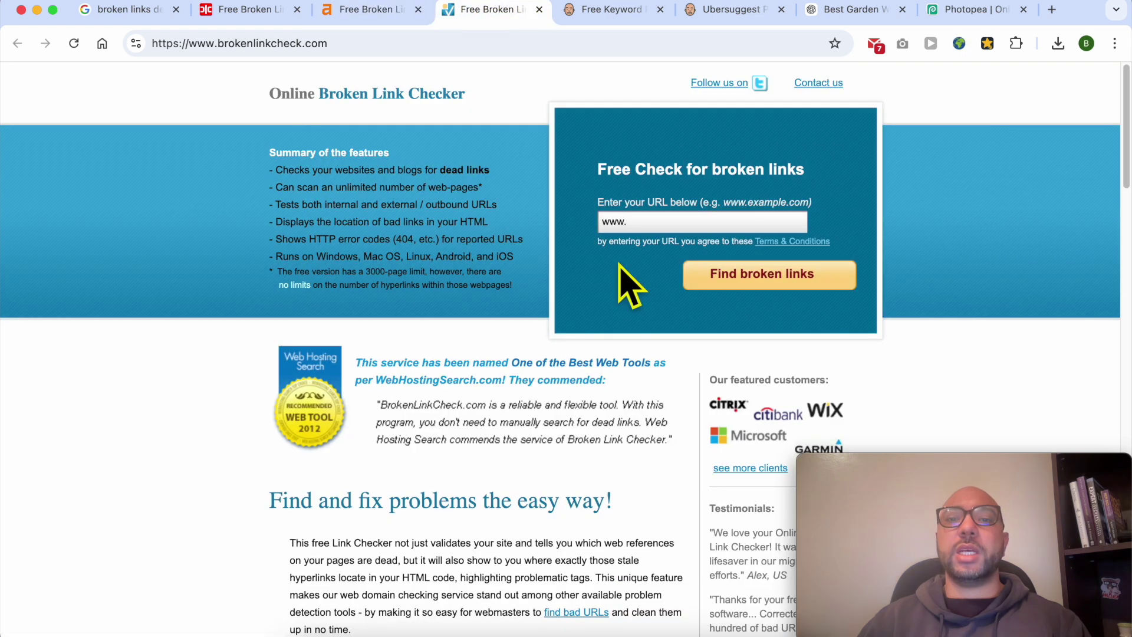
left_click(386, 12)
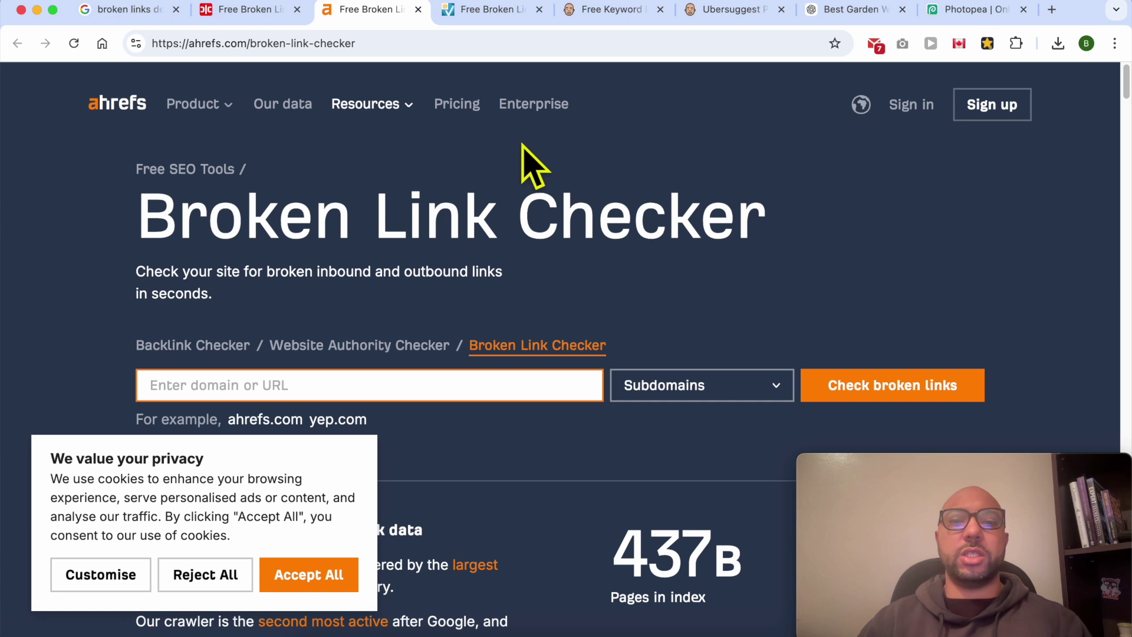
key("super+Tab")
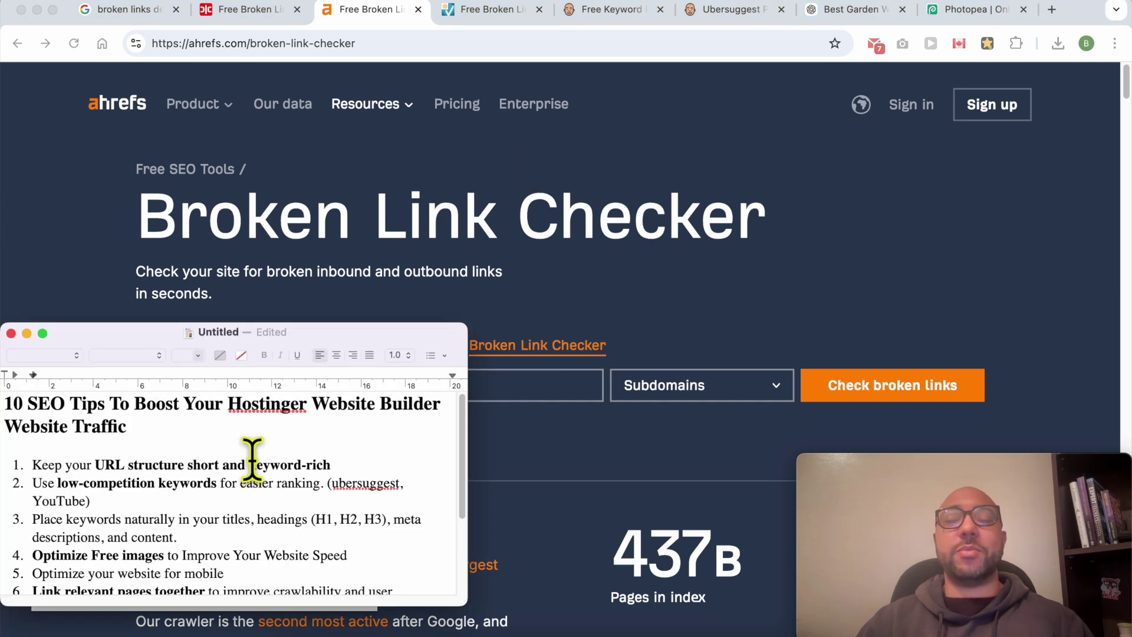